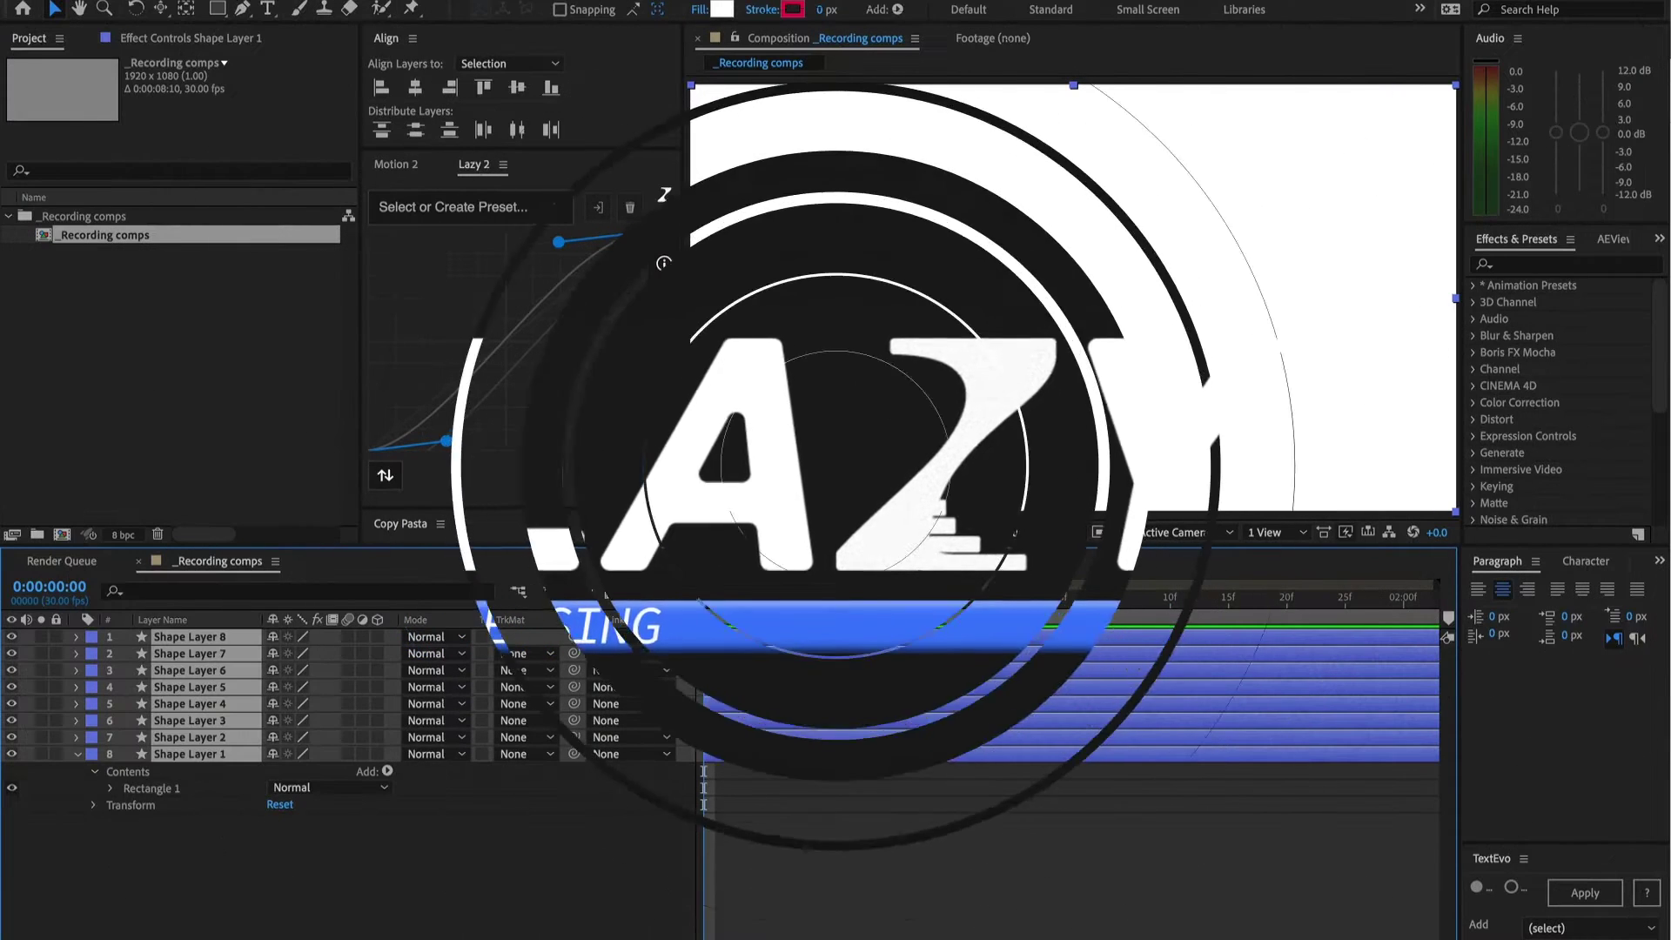
- Reshape the Lazy 2 curve into an ease-out by pulling its end handle inward, and reverse its direction
click(626, 475)
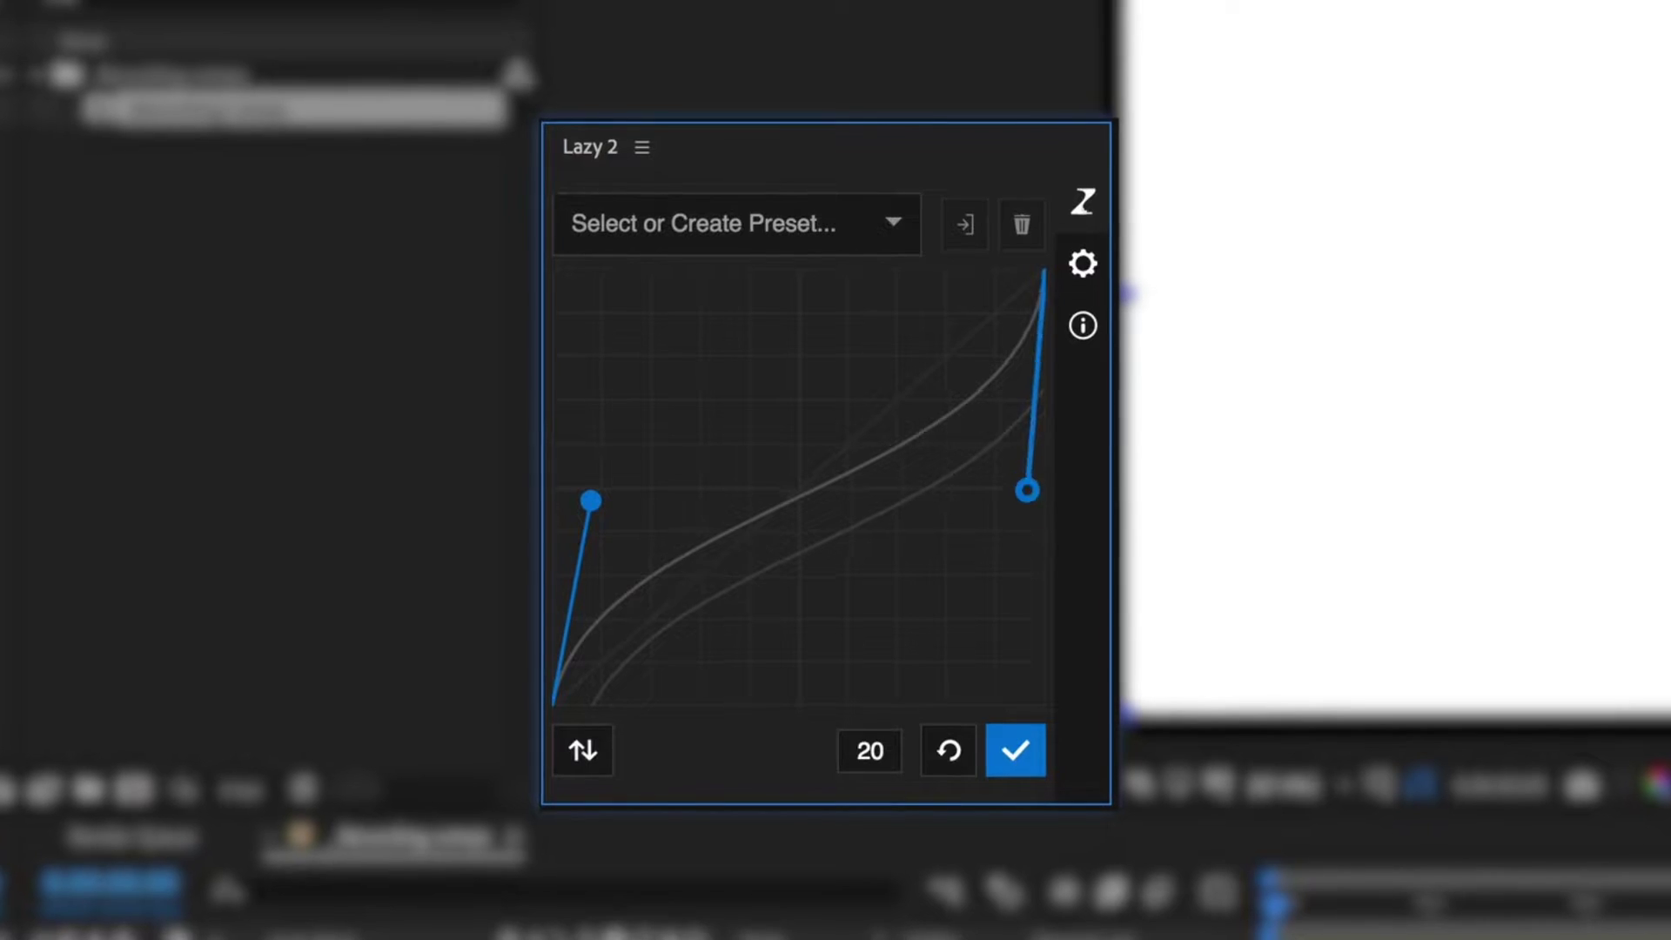
drag(1027, 485, 844, 292)
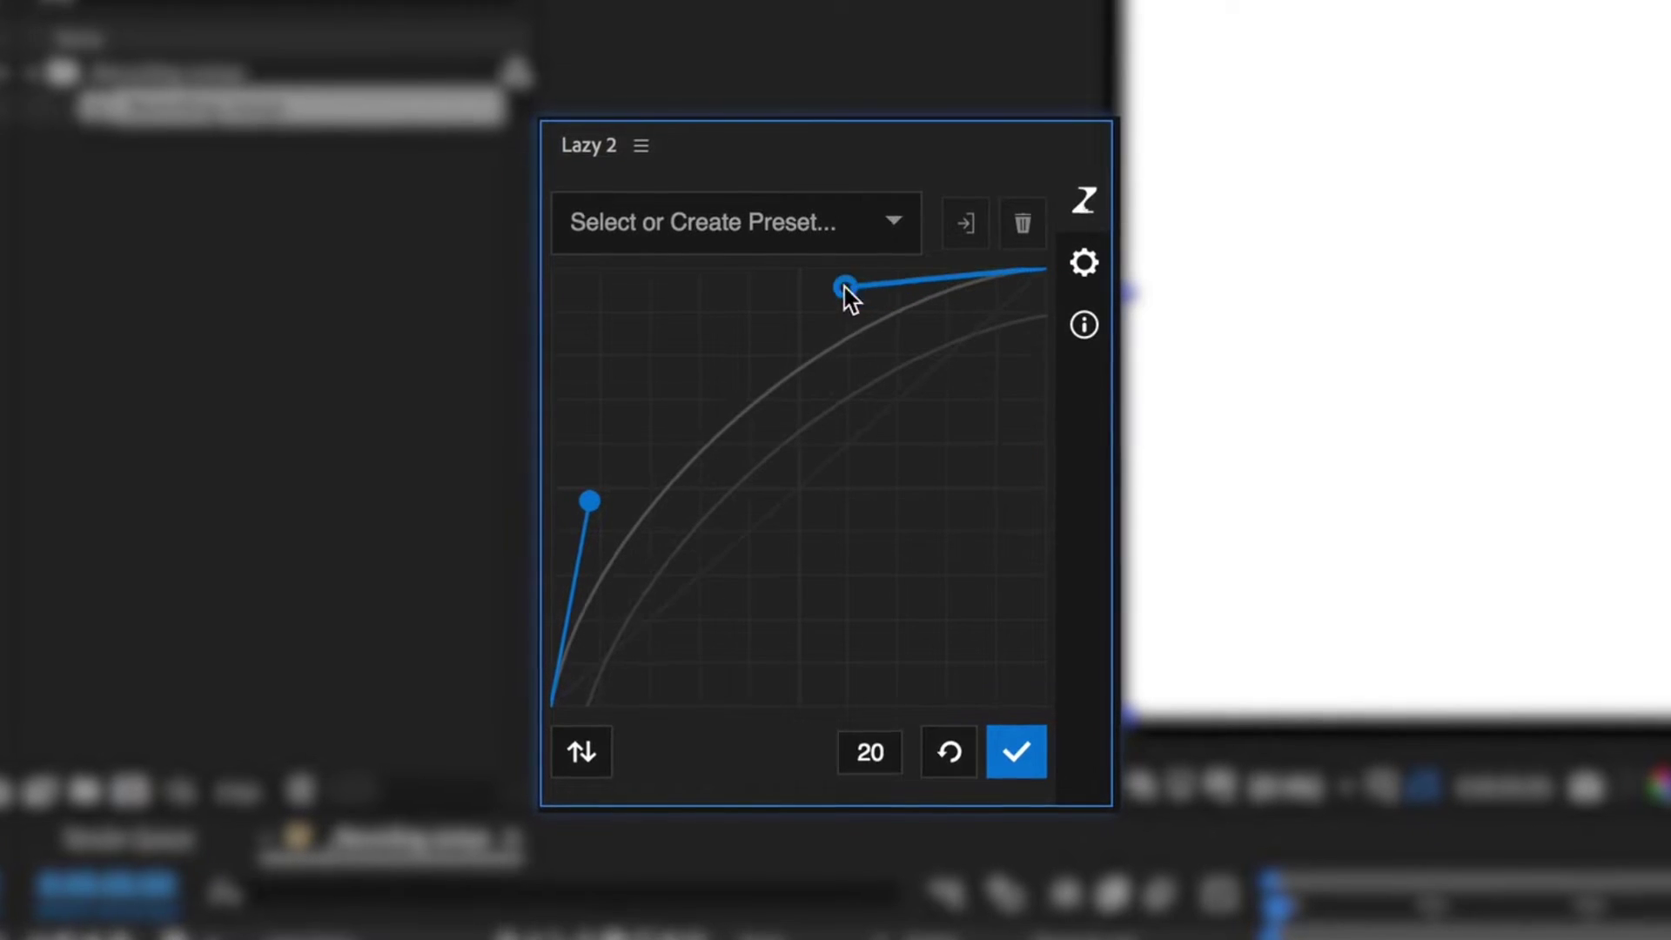
click(580, 759)
- Browse the existing curve presets and save the current curve as a new preset named "Ease in"
click(736, 219)
scroll(720, 347, down, 1)
scroll(720, 354, down, 2)
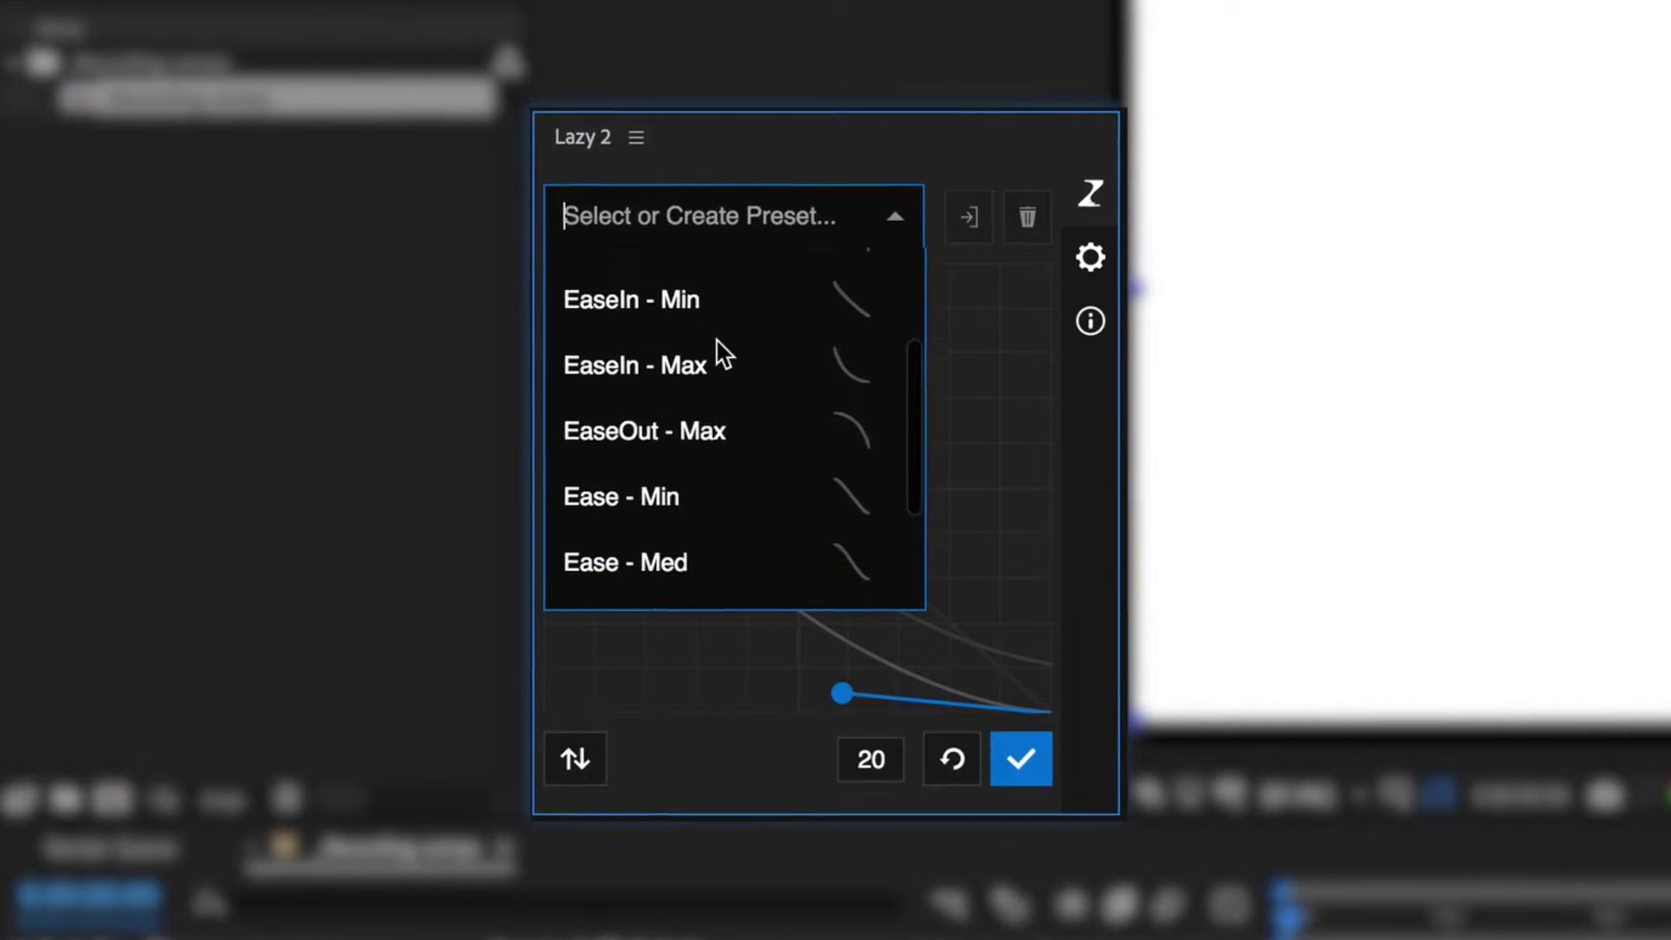
key(Escape)
click(708, 217)
text(Ease )
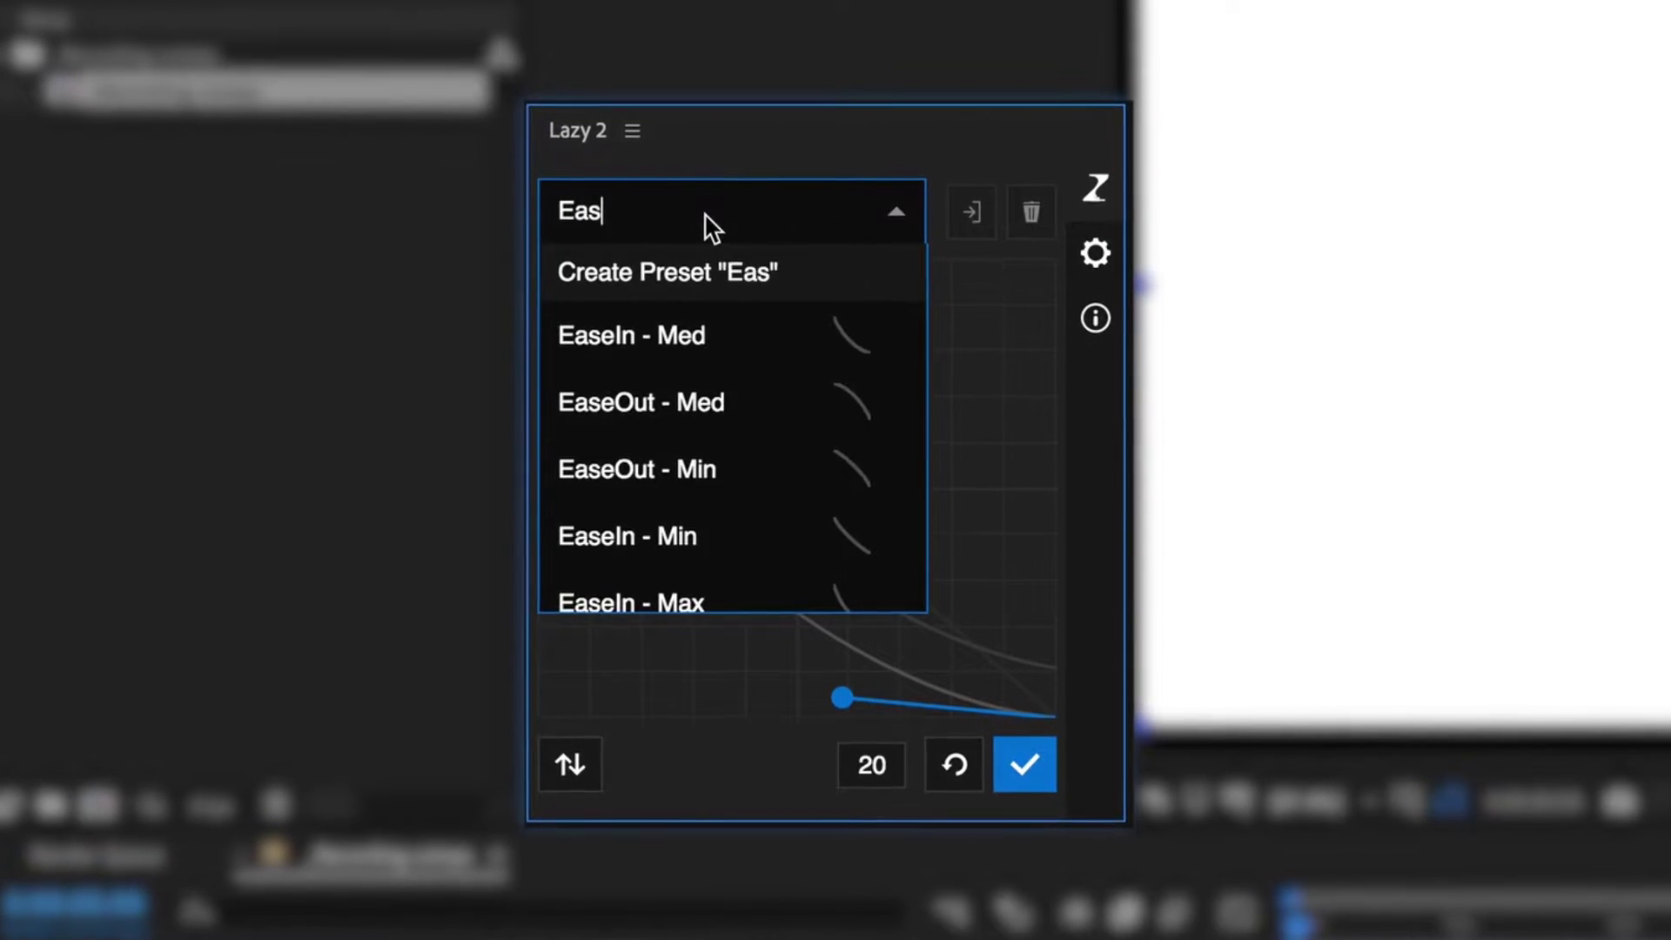
text(in)
key(Return)
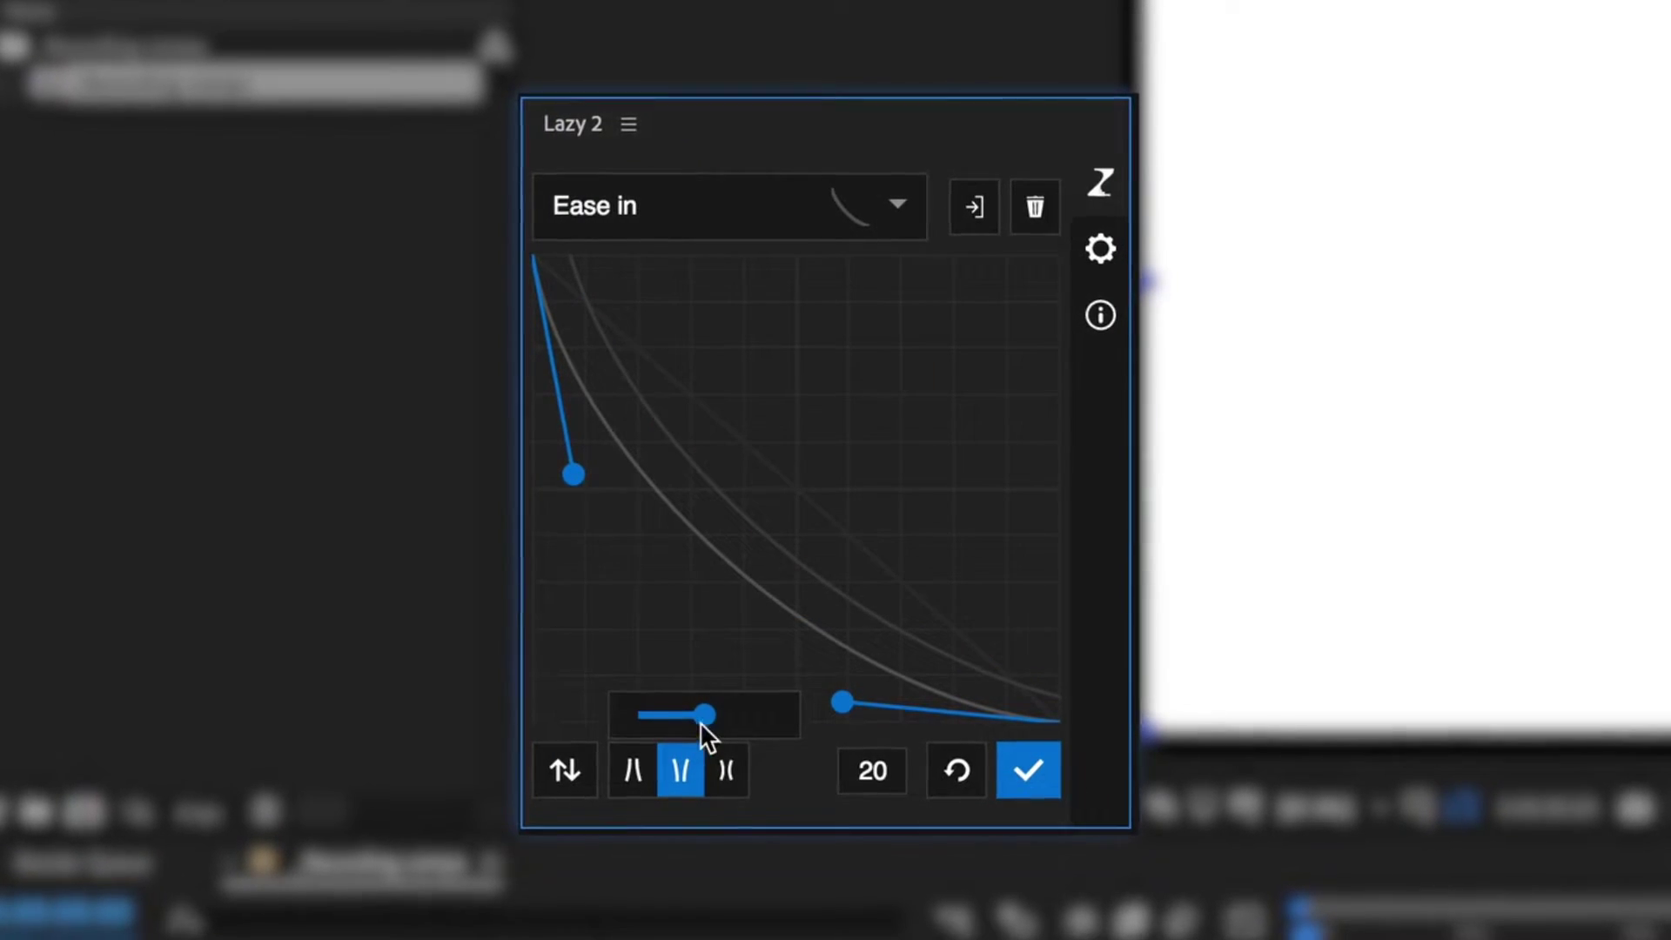
- Stagger the eight shape layers over 25 frames with the Ease - Med curve, and apply the reversed curve to their Scale keyframes
drag(677, 720, 733, 720)
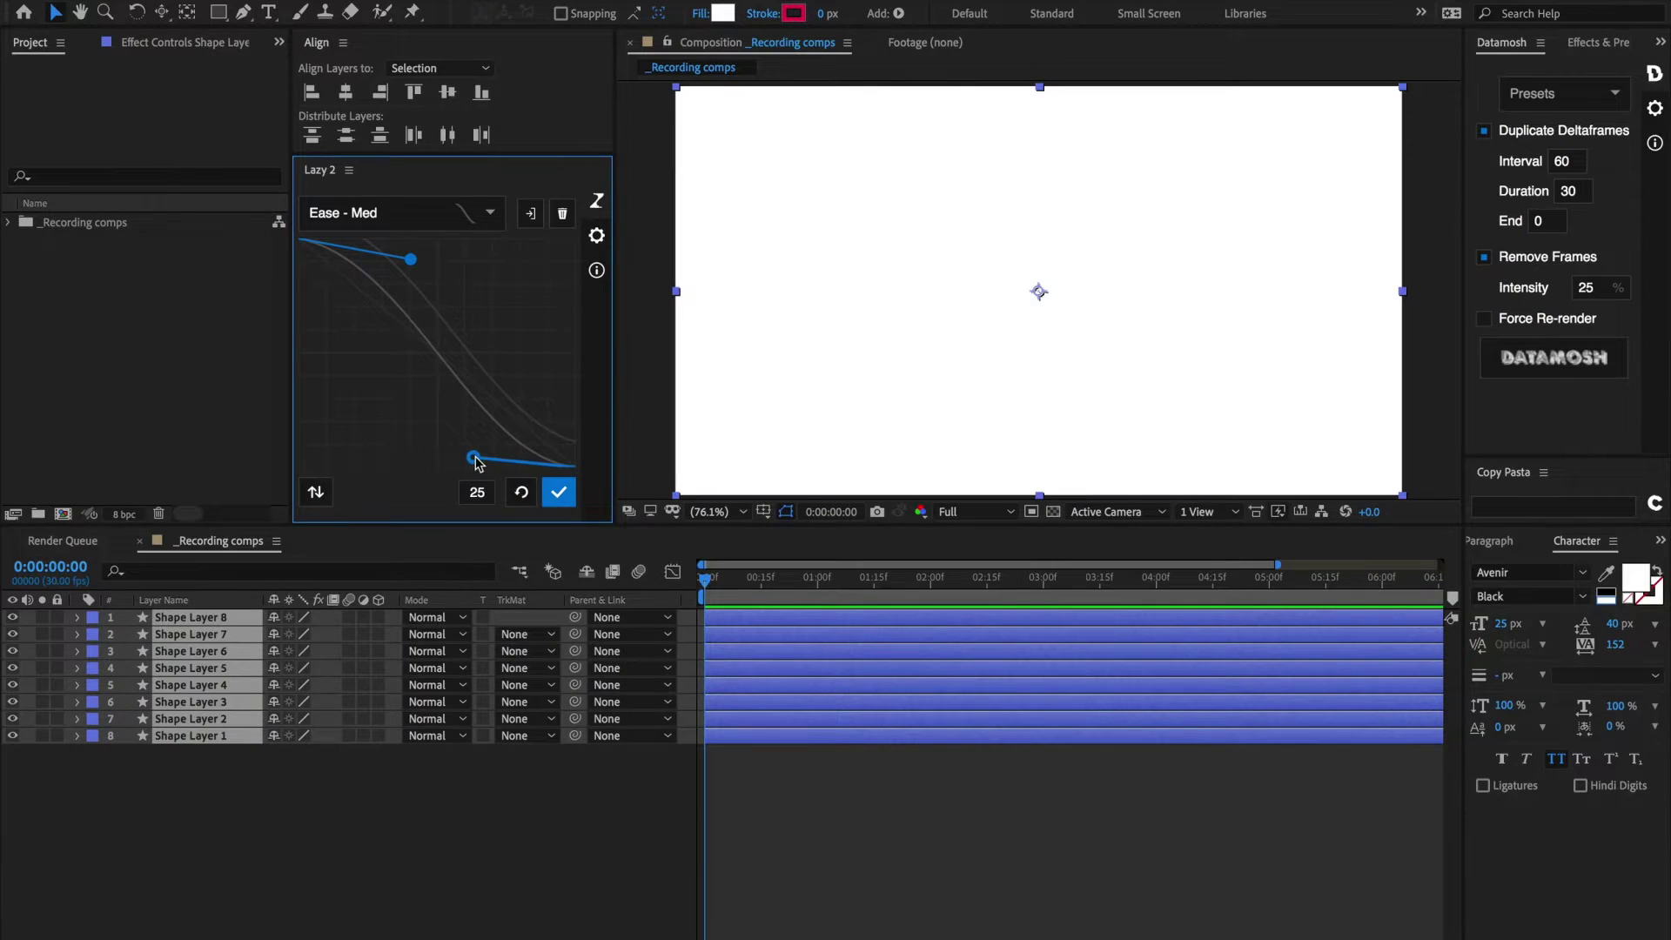
click(561, 494)
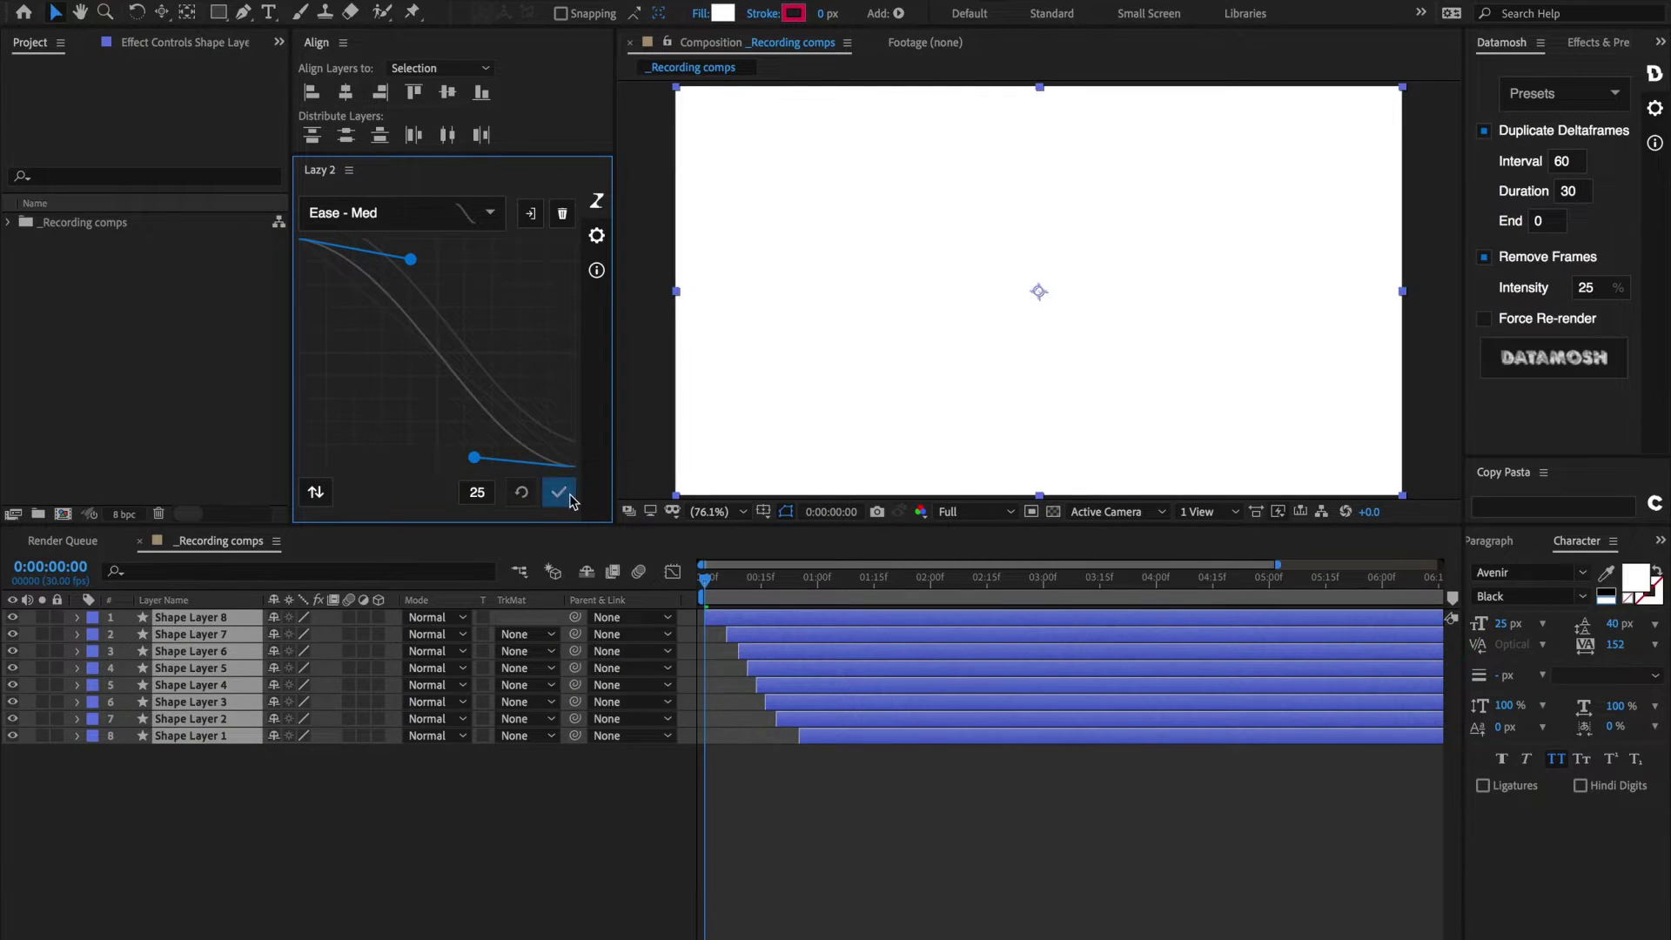
click(316, 491)
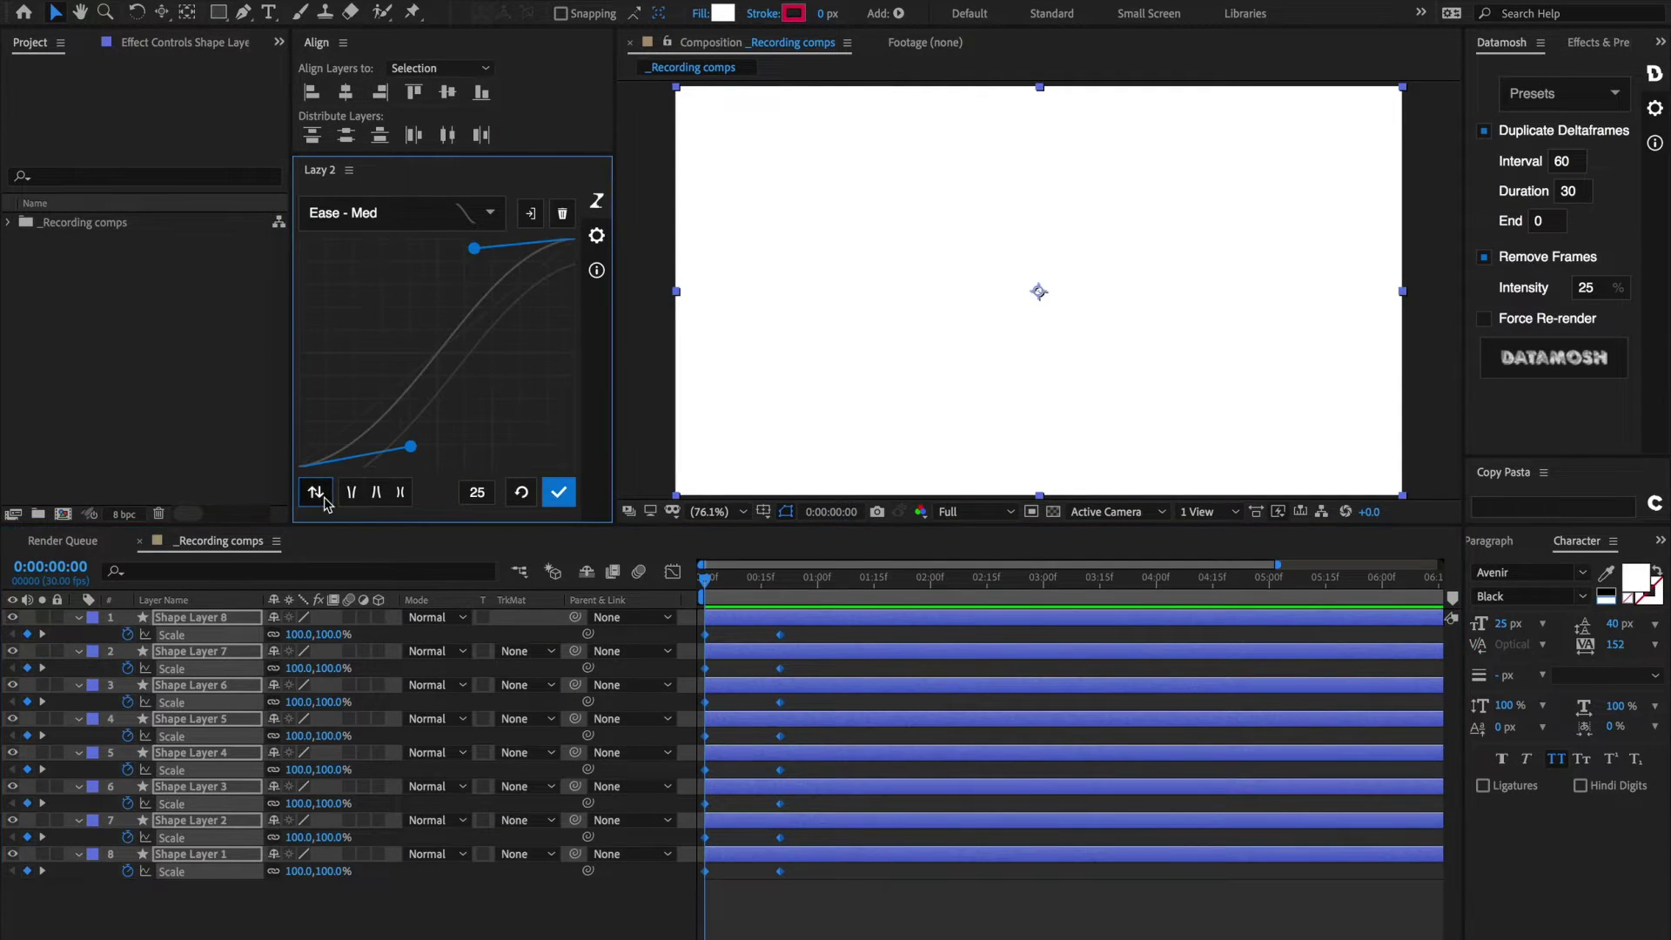
click(557, 494)
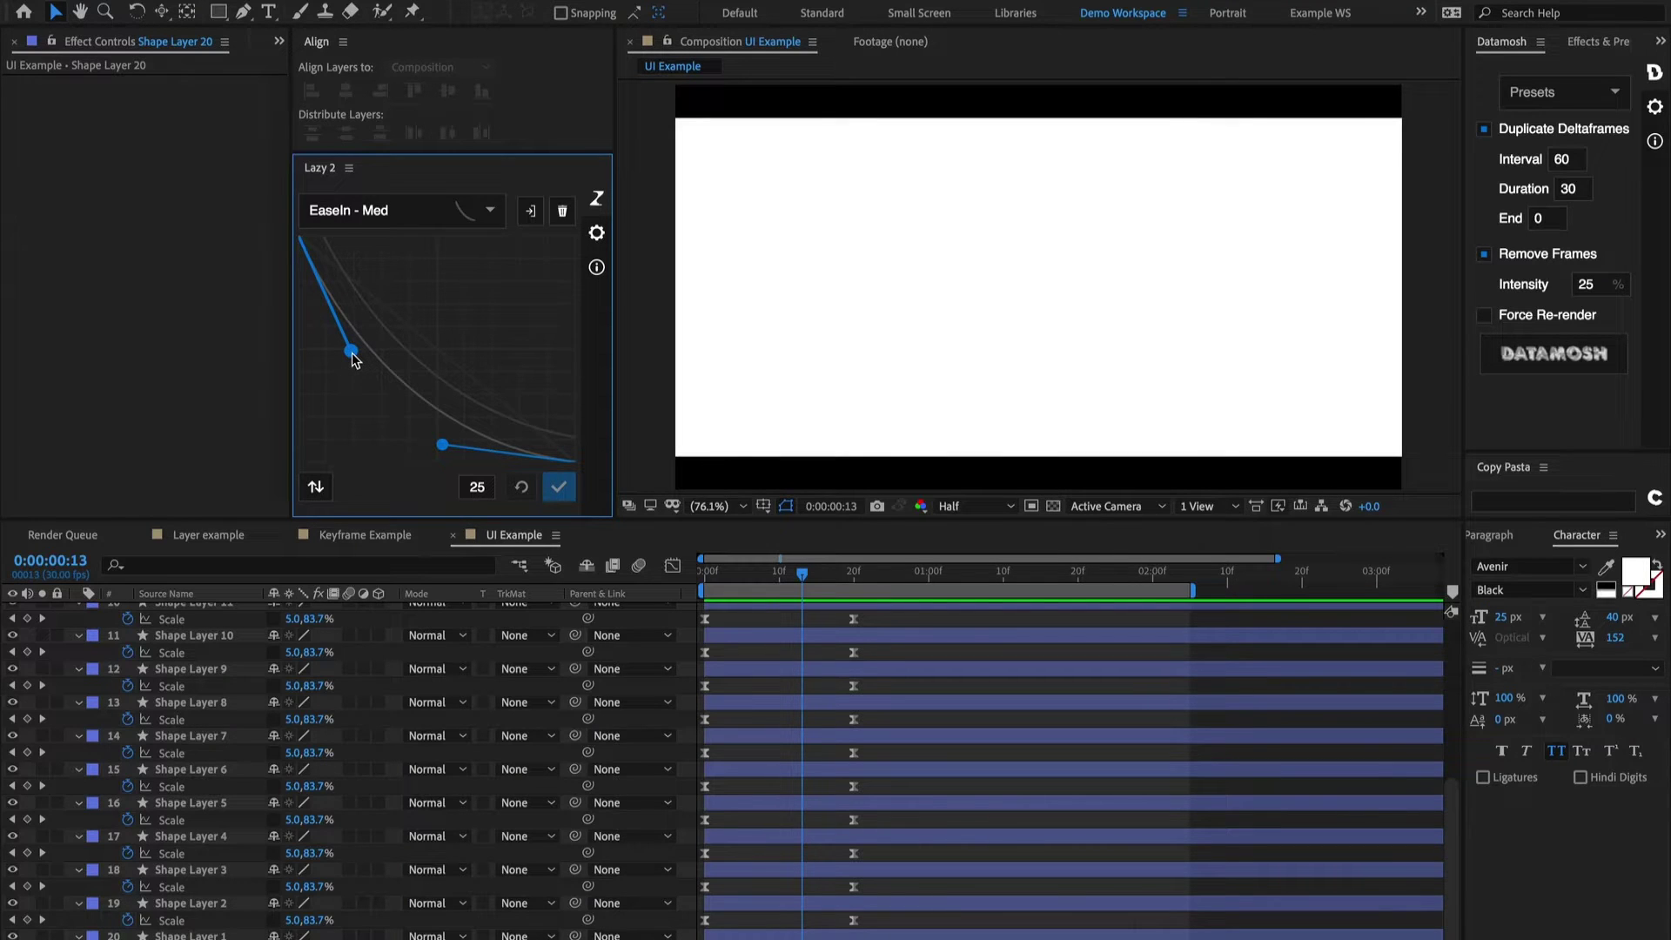
- Reshape the EaseIn - Med curve into an S-curve with both handles, and flip its direction twice
drag(351, 351, 473, 259)
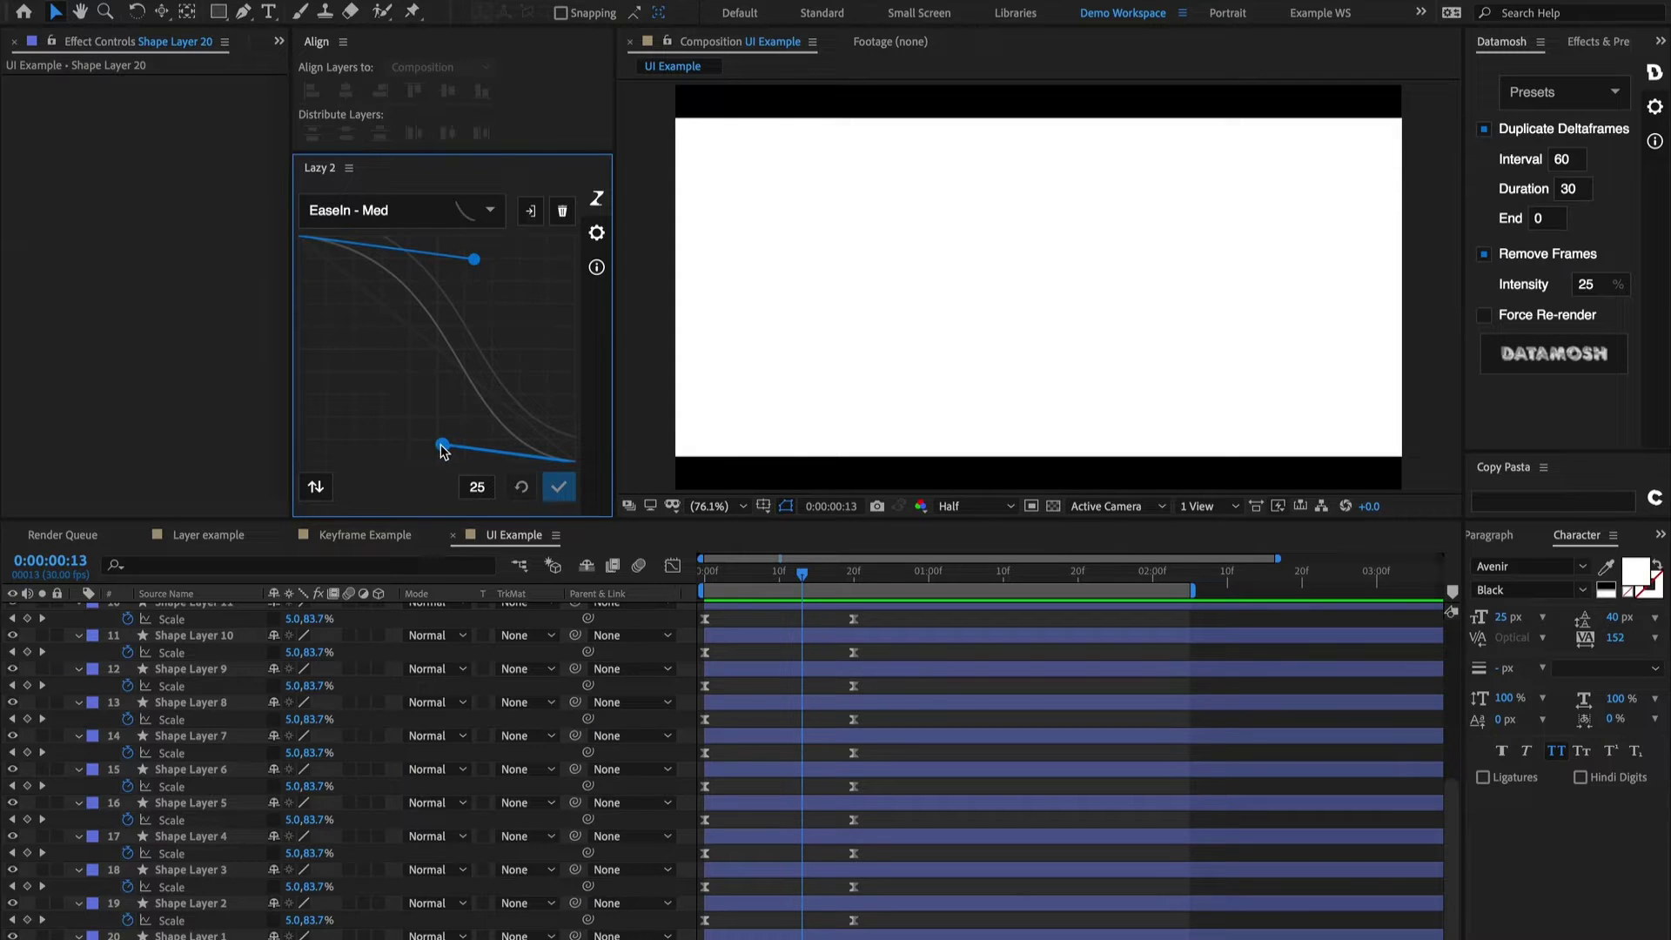
mouse_move(442, 448)
mouse_down()
mouse_move(423, 429)
mouse_move(448, 431)
mouse_move(343, 450)
mouse_move(434, 433)
mouse_up()
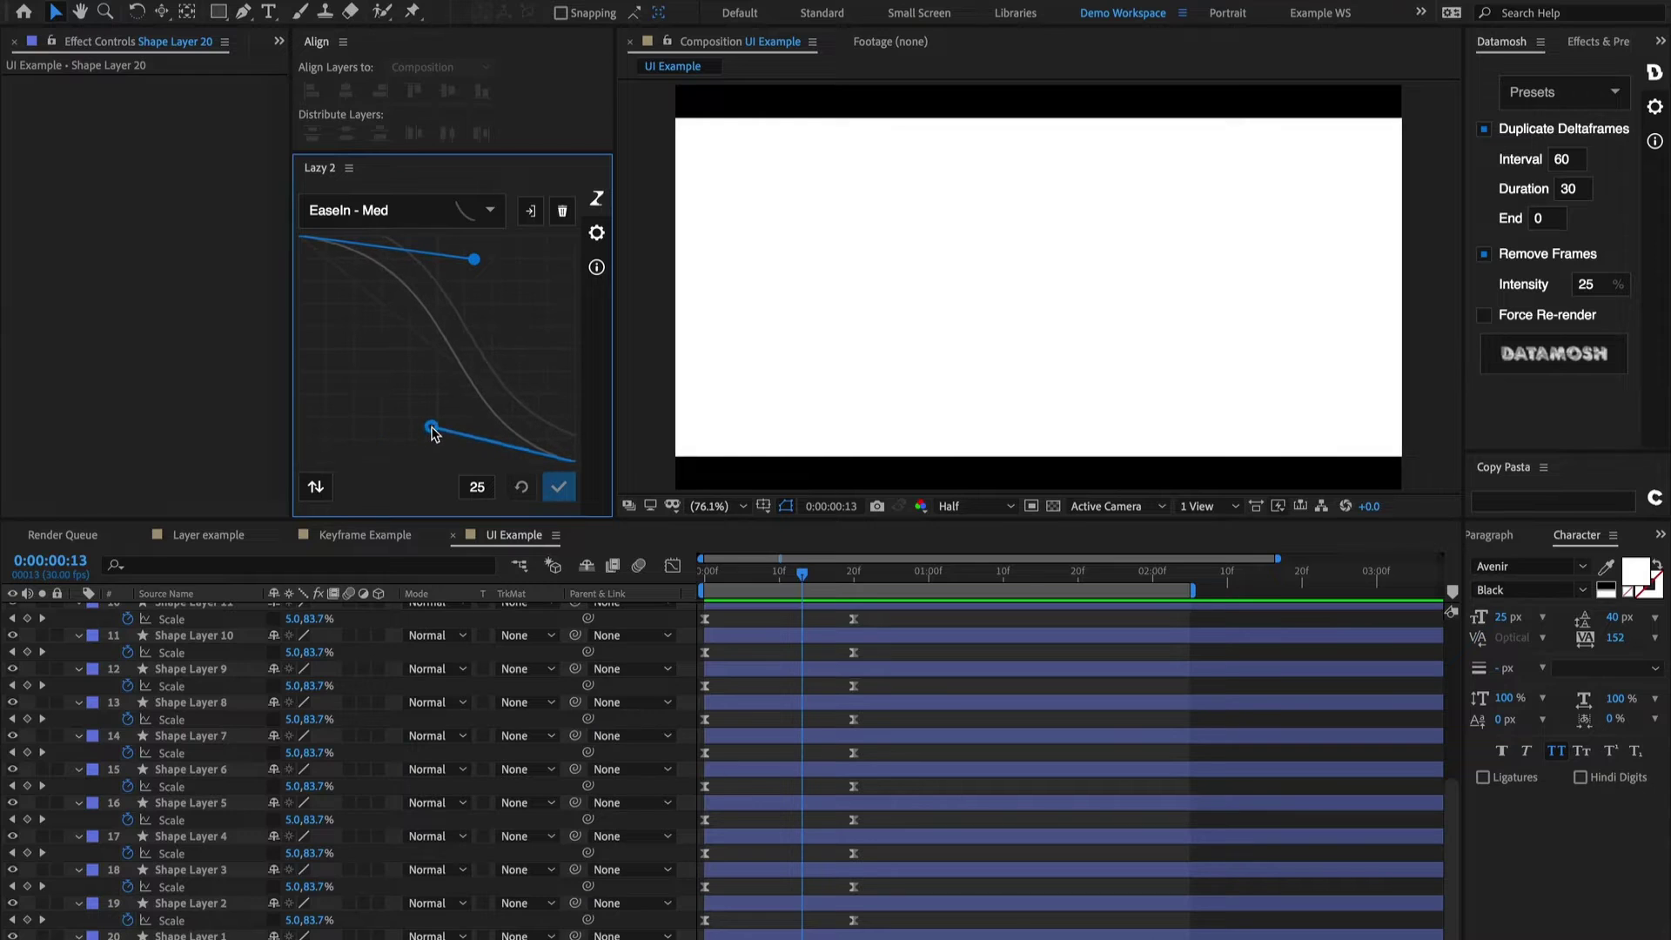
click(316, 489)
click(316, 489)
- Stagger the selected Scale keyframes of the shape layers over 25 frames with the S-curve, using the middle keyframe stagger mode
drag(886, 613, 635, 937)
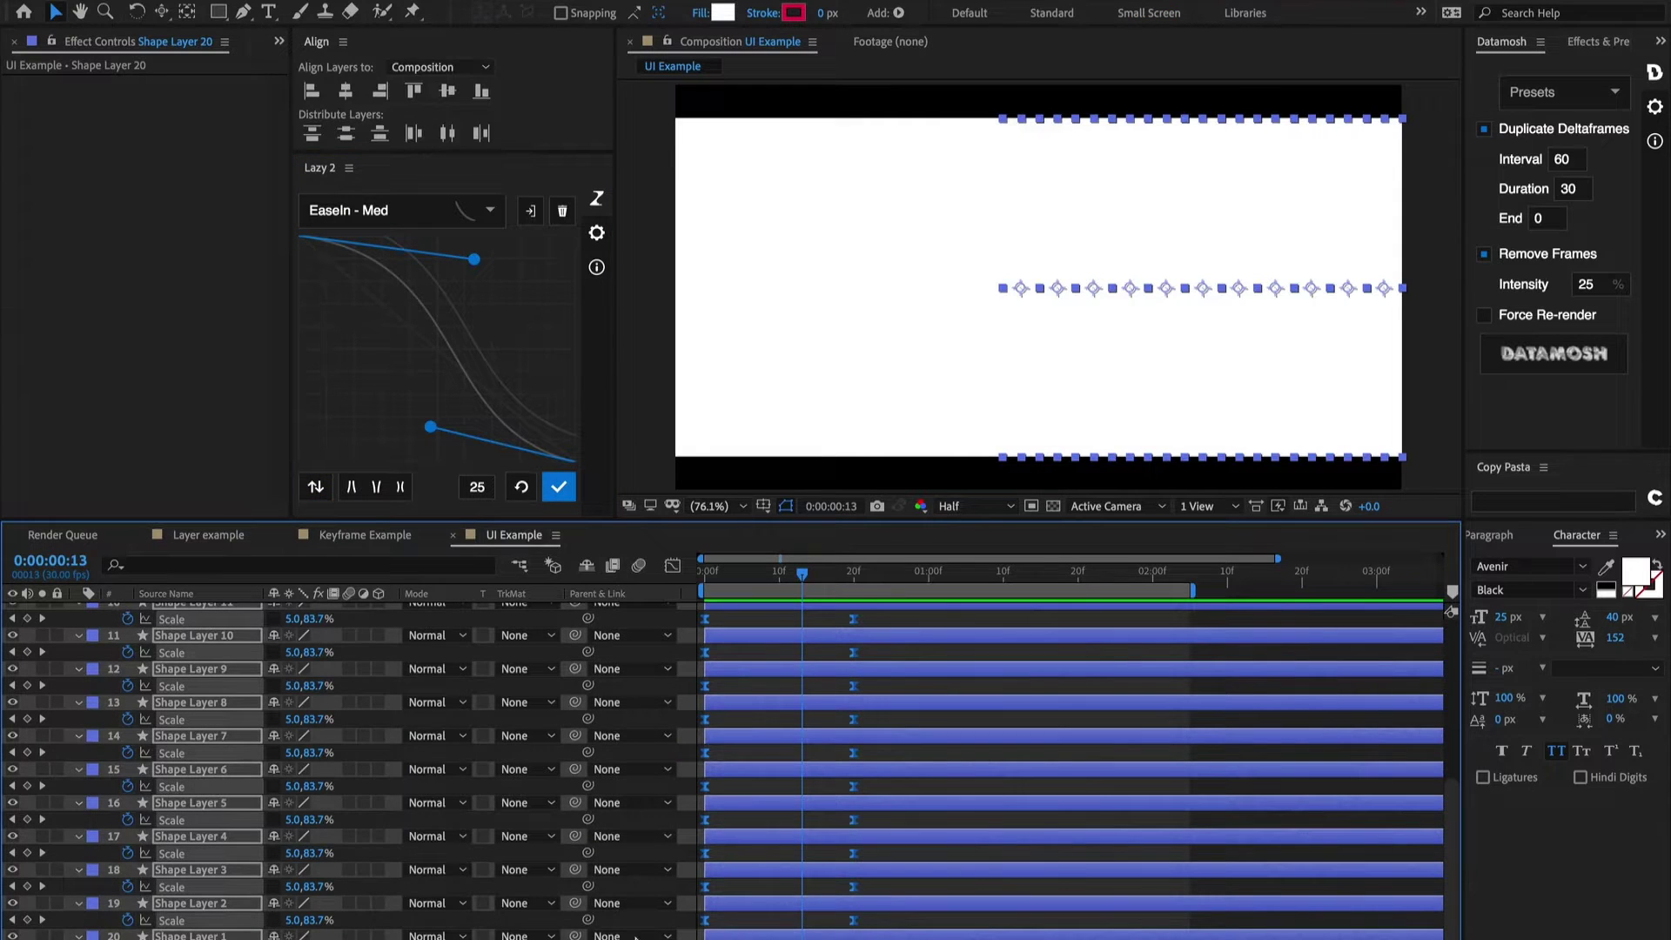
click(377, 489)
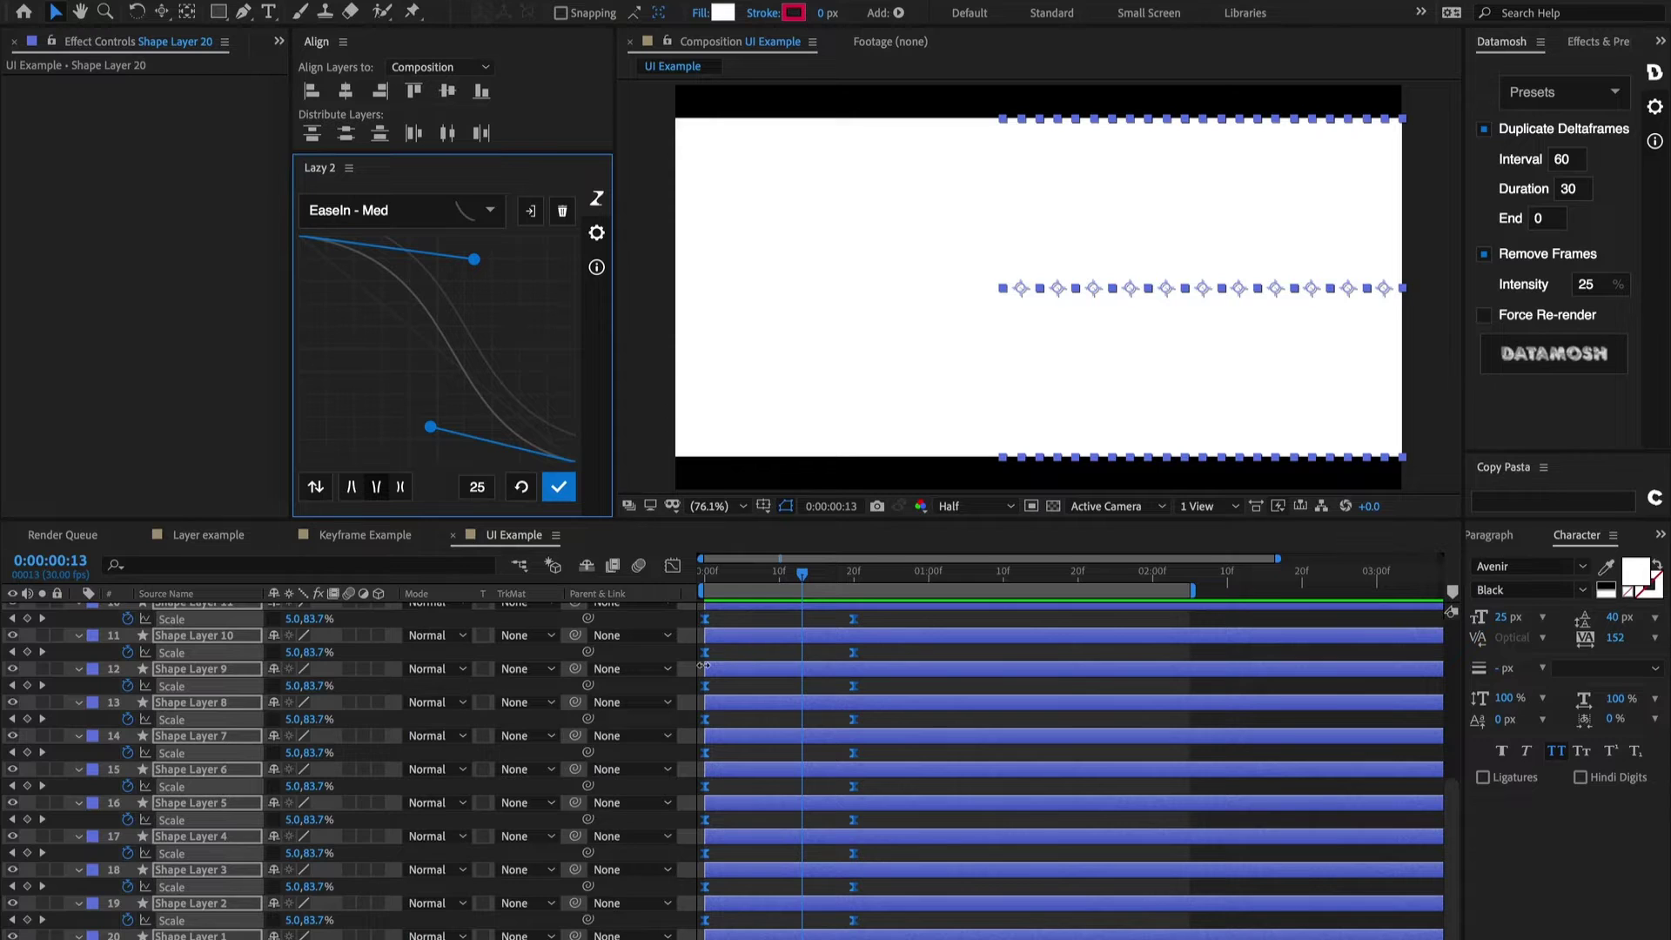
click(553, 493)
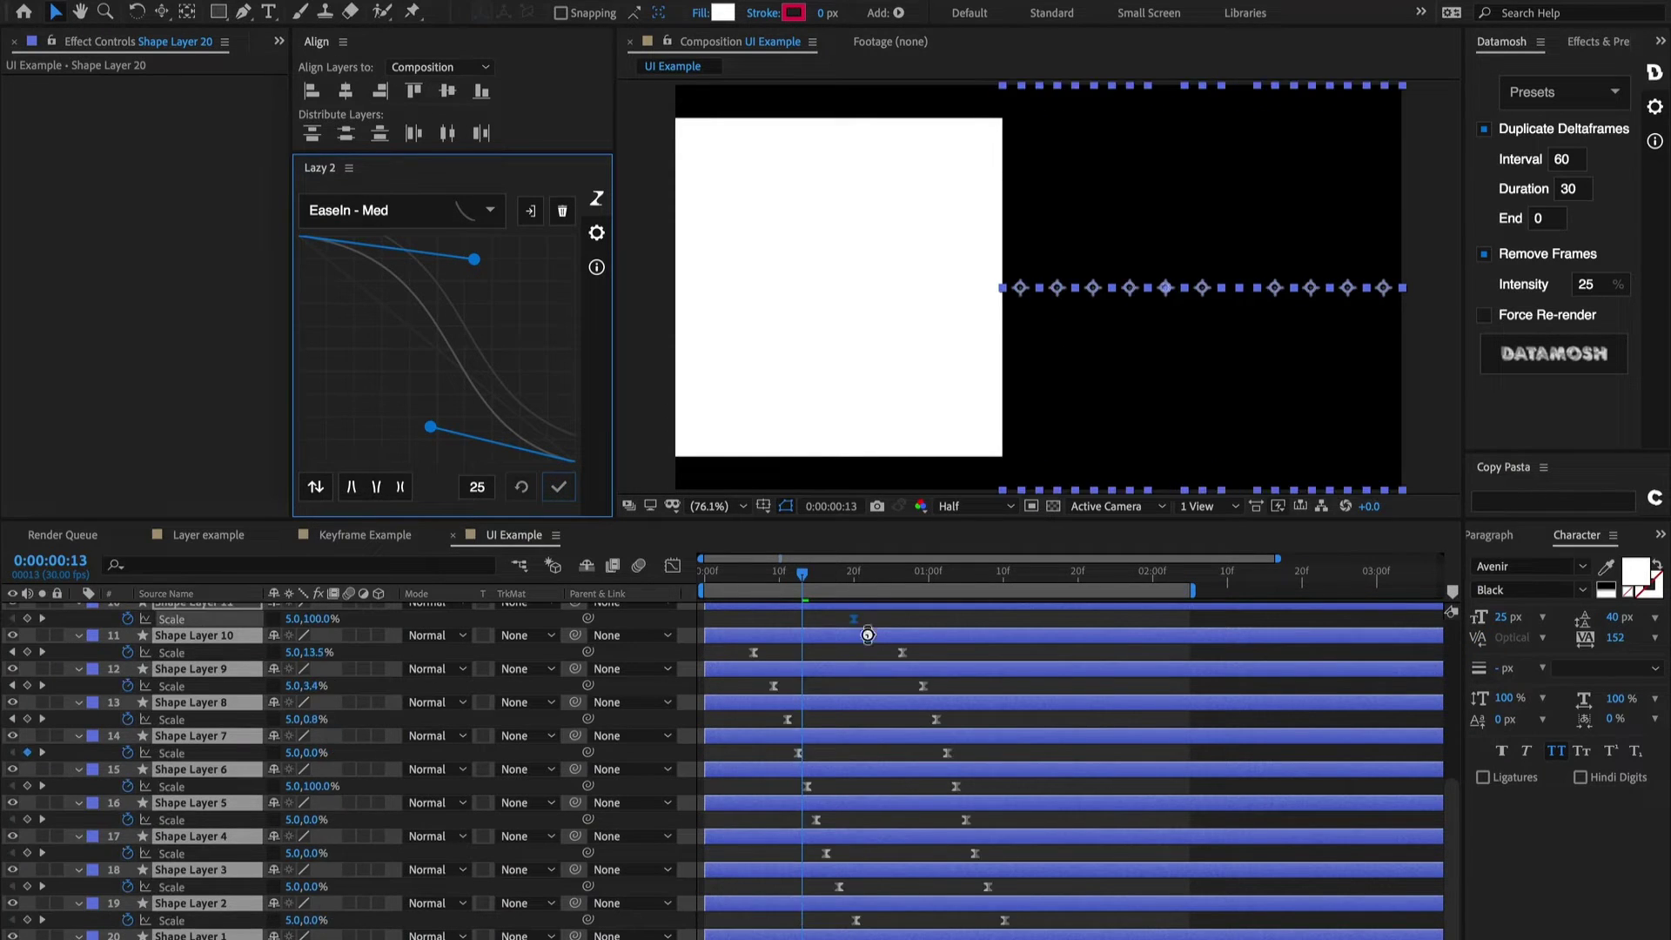
- Reset the stagger of the shape layers' Scale keyframes so they share the same start time
scroll(685, 594, up, 2)
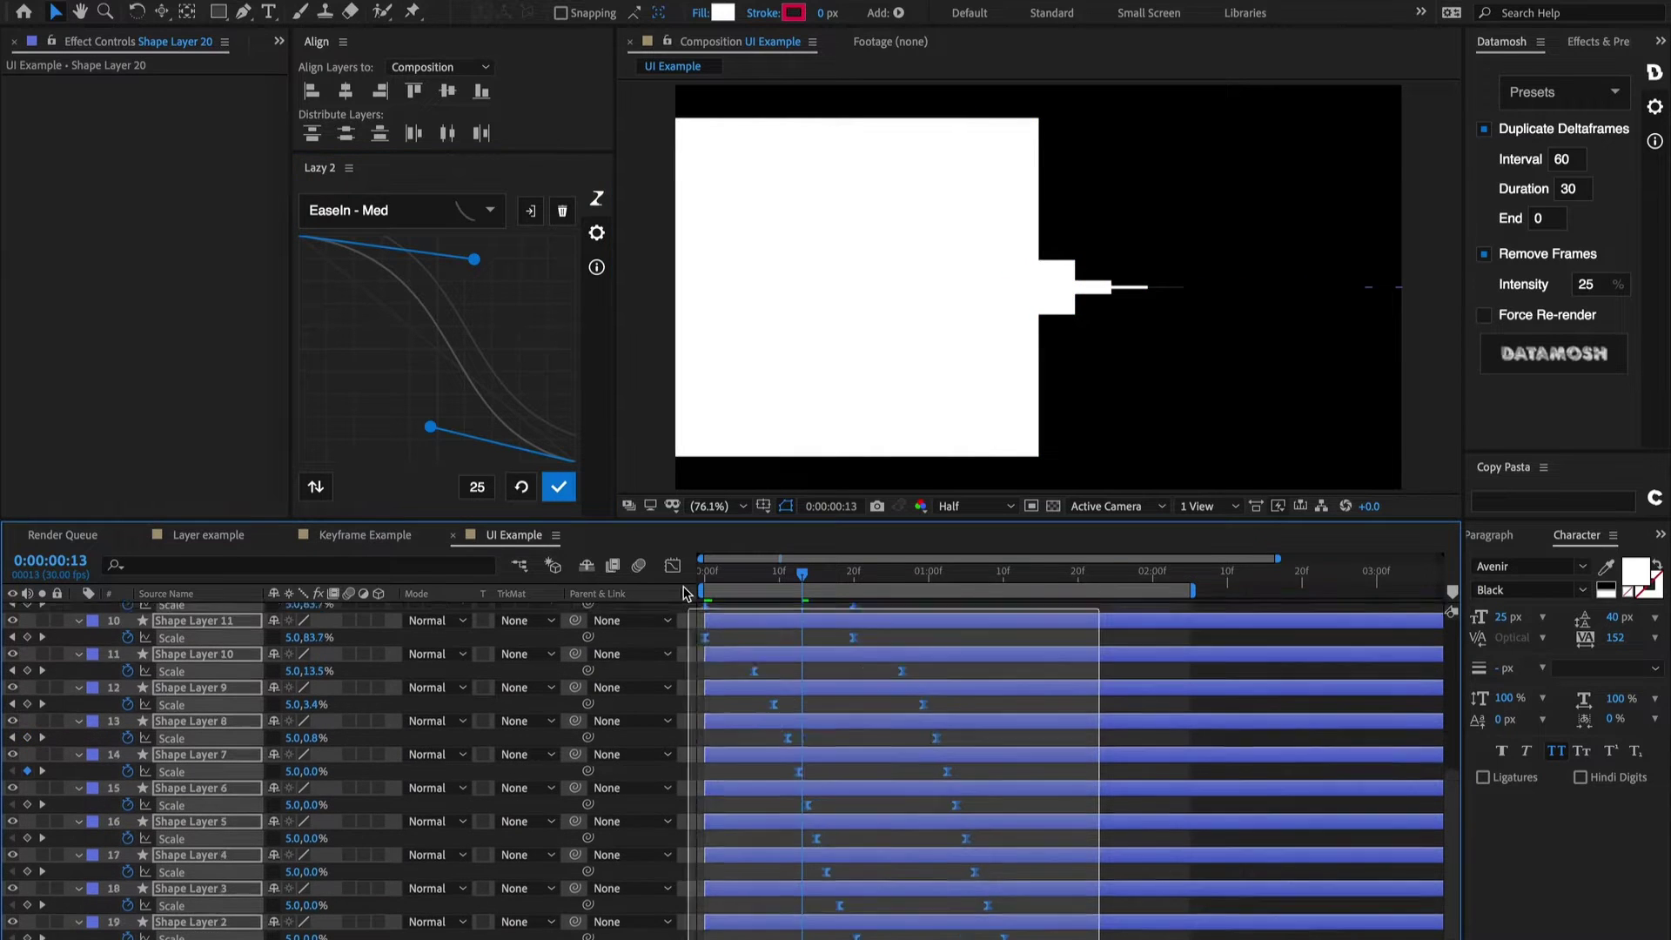
click(521, 488)
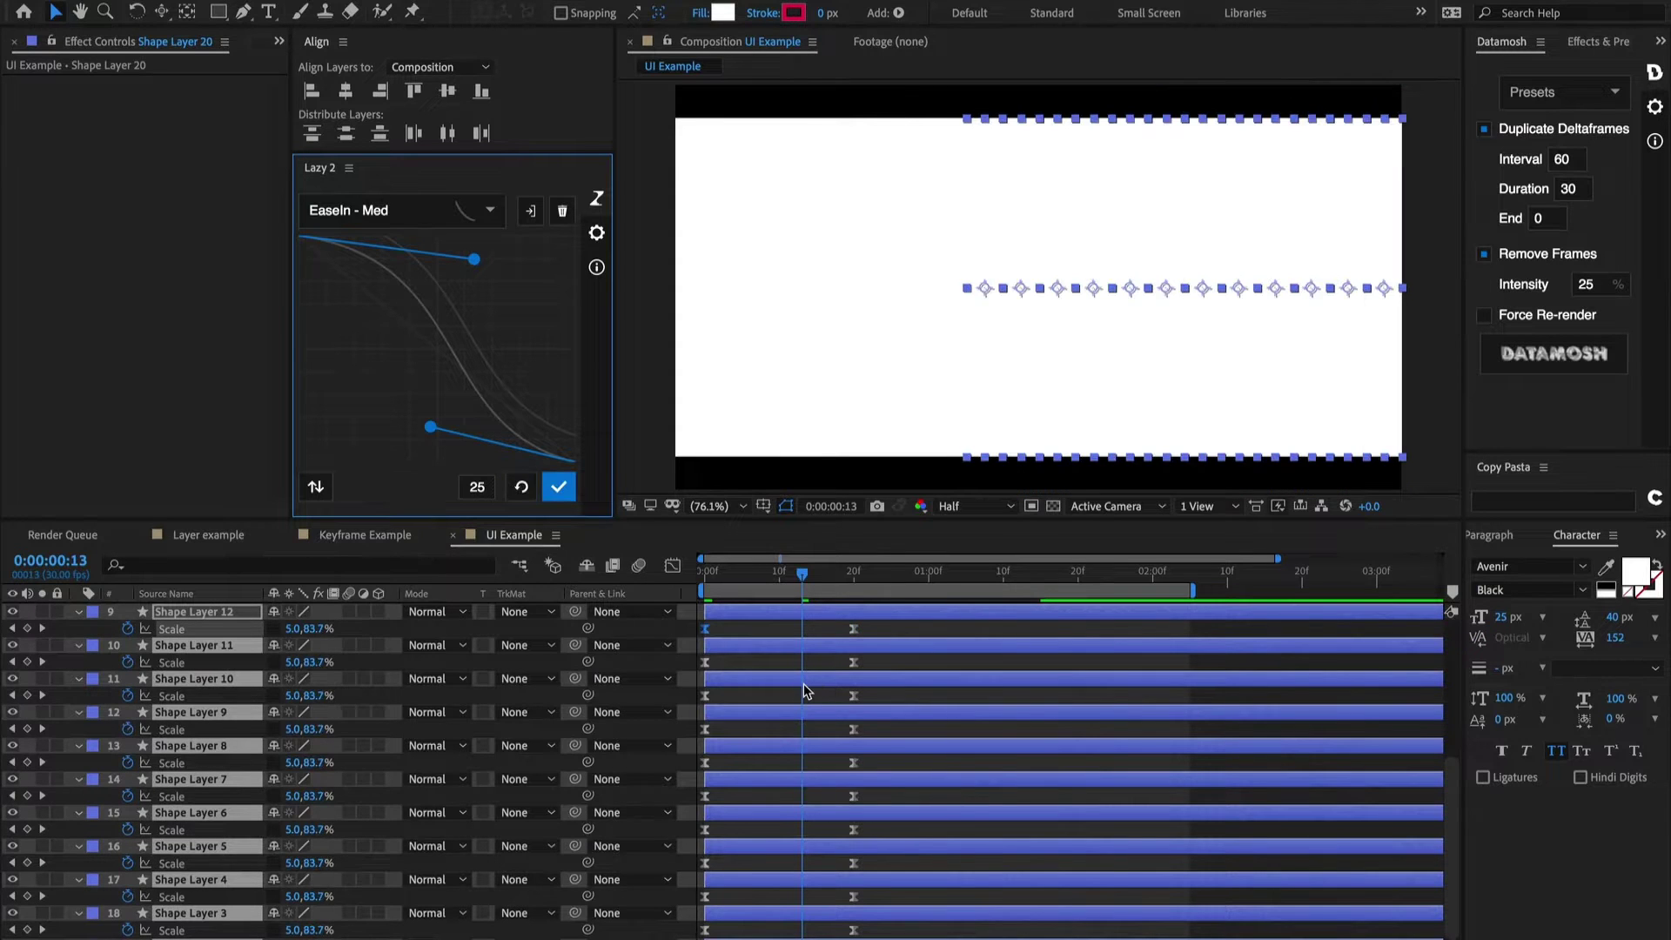
click(559, 494)
- Look through the saved curve presets without changing the choice, and pull the curve's end handle slightly inward
click(477, 211)
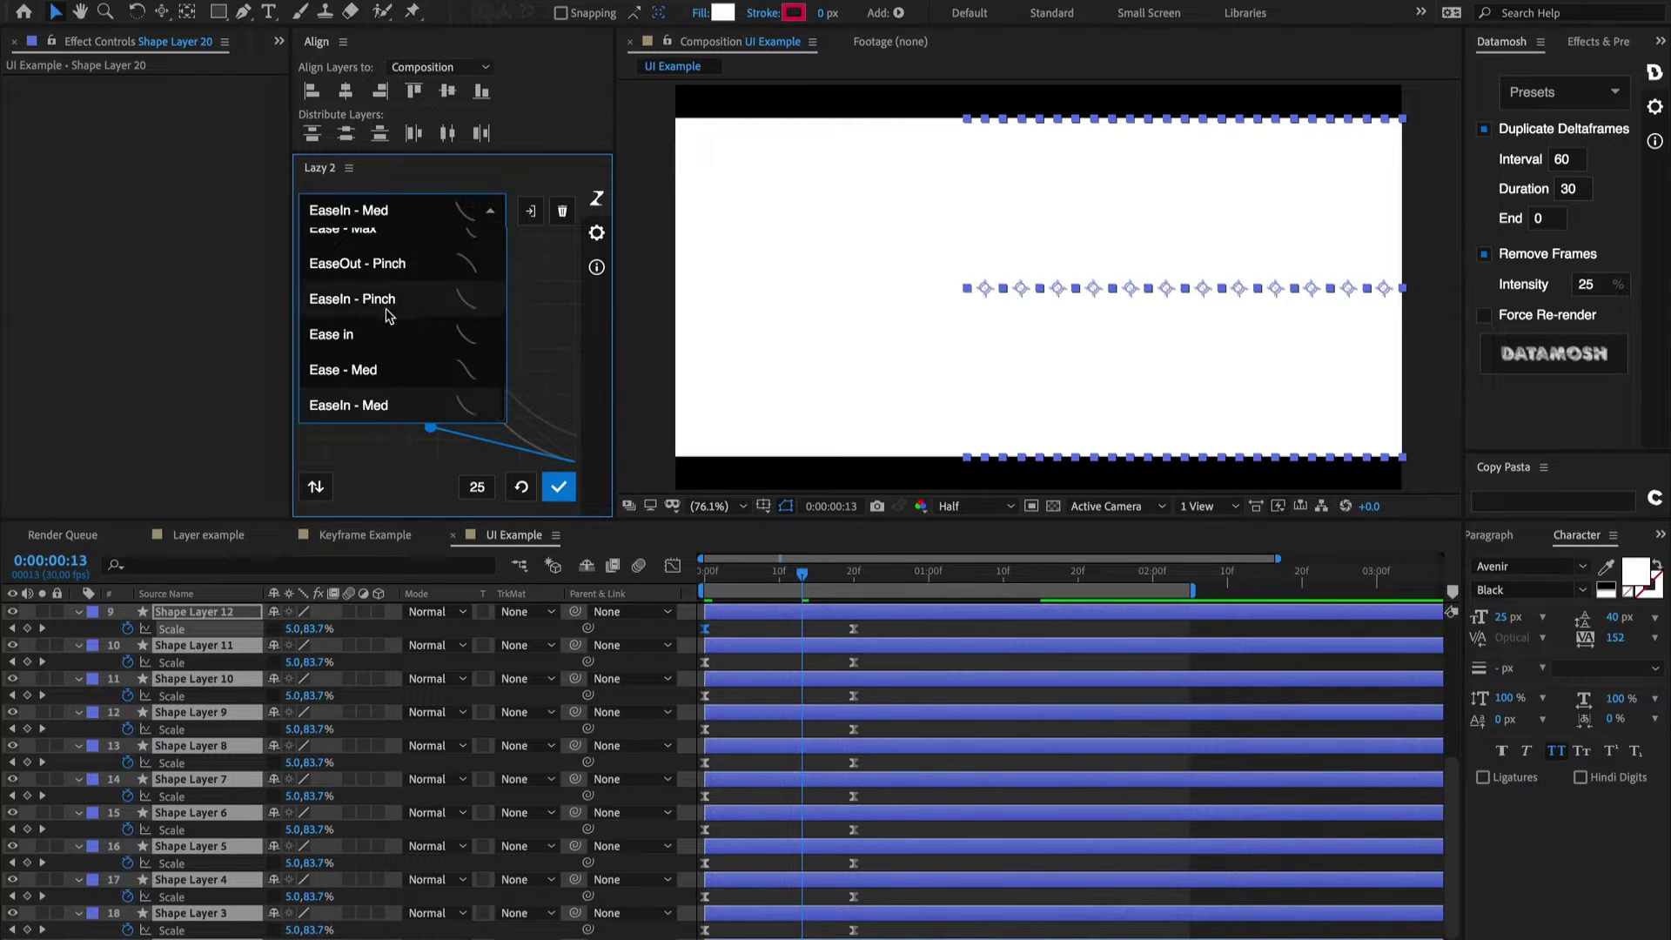
scroll(388, 312, up, 5)
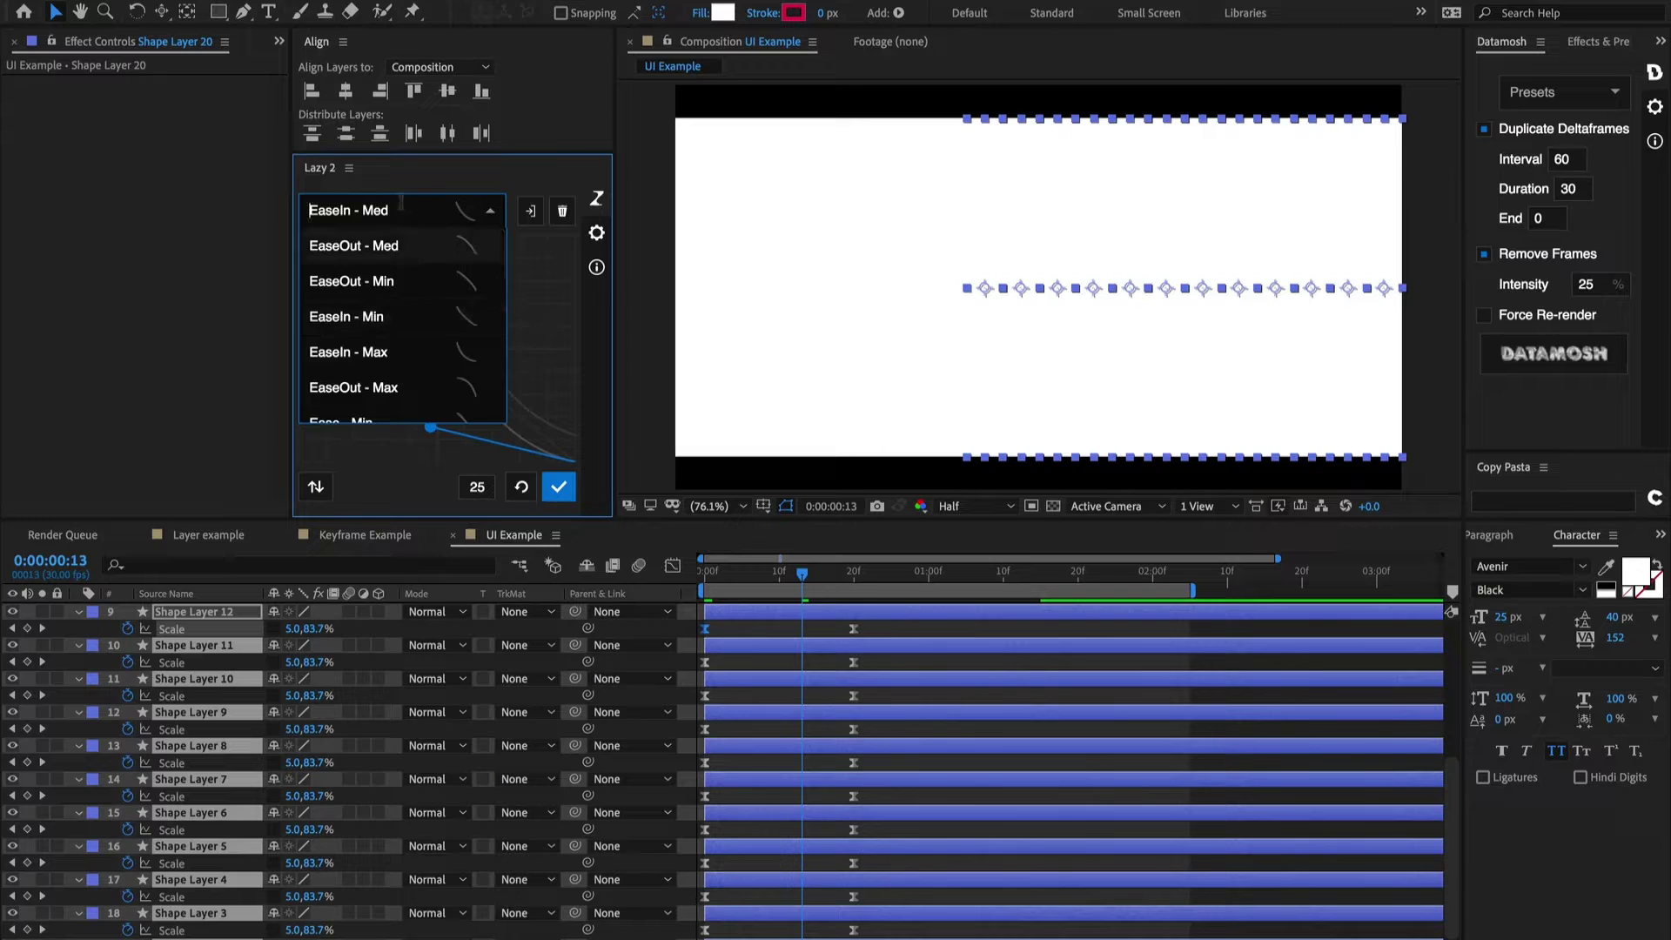
click(487, 224)
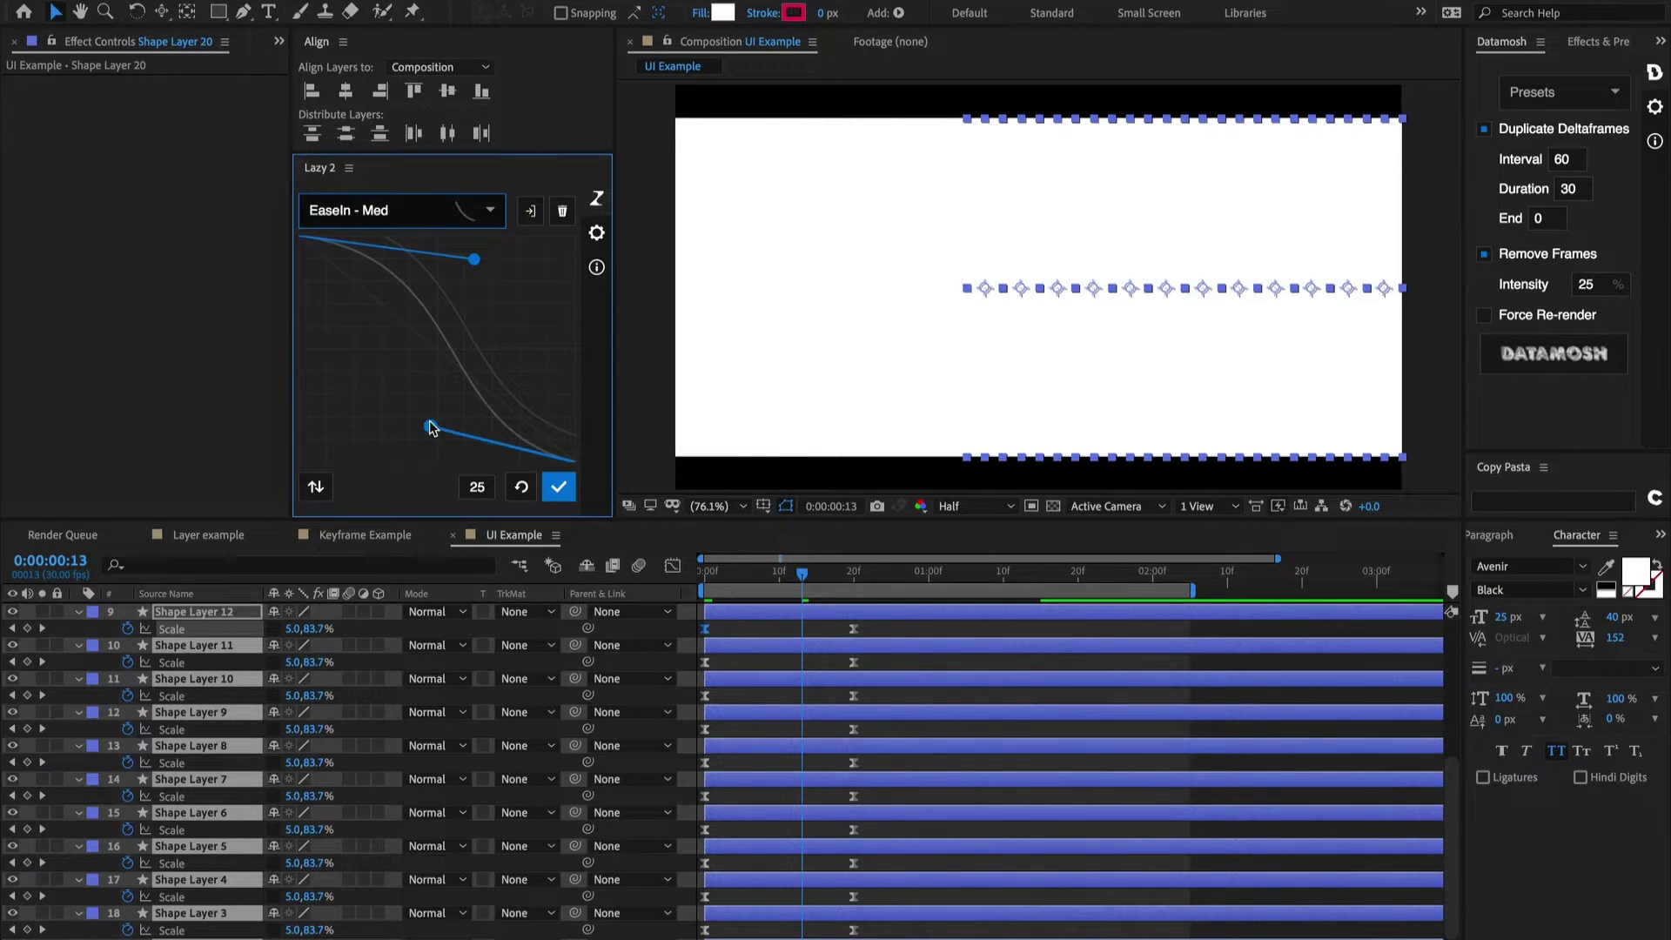
drag(430, 427, 408, 426)
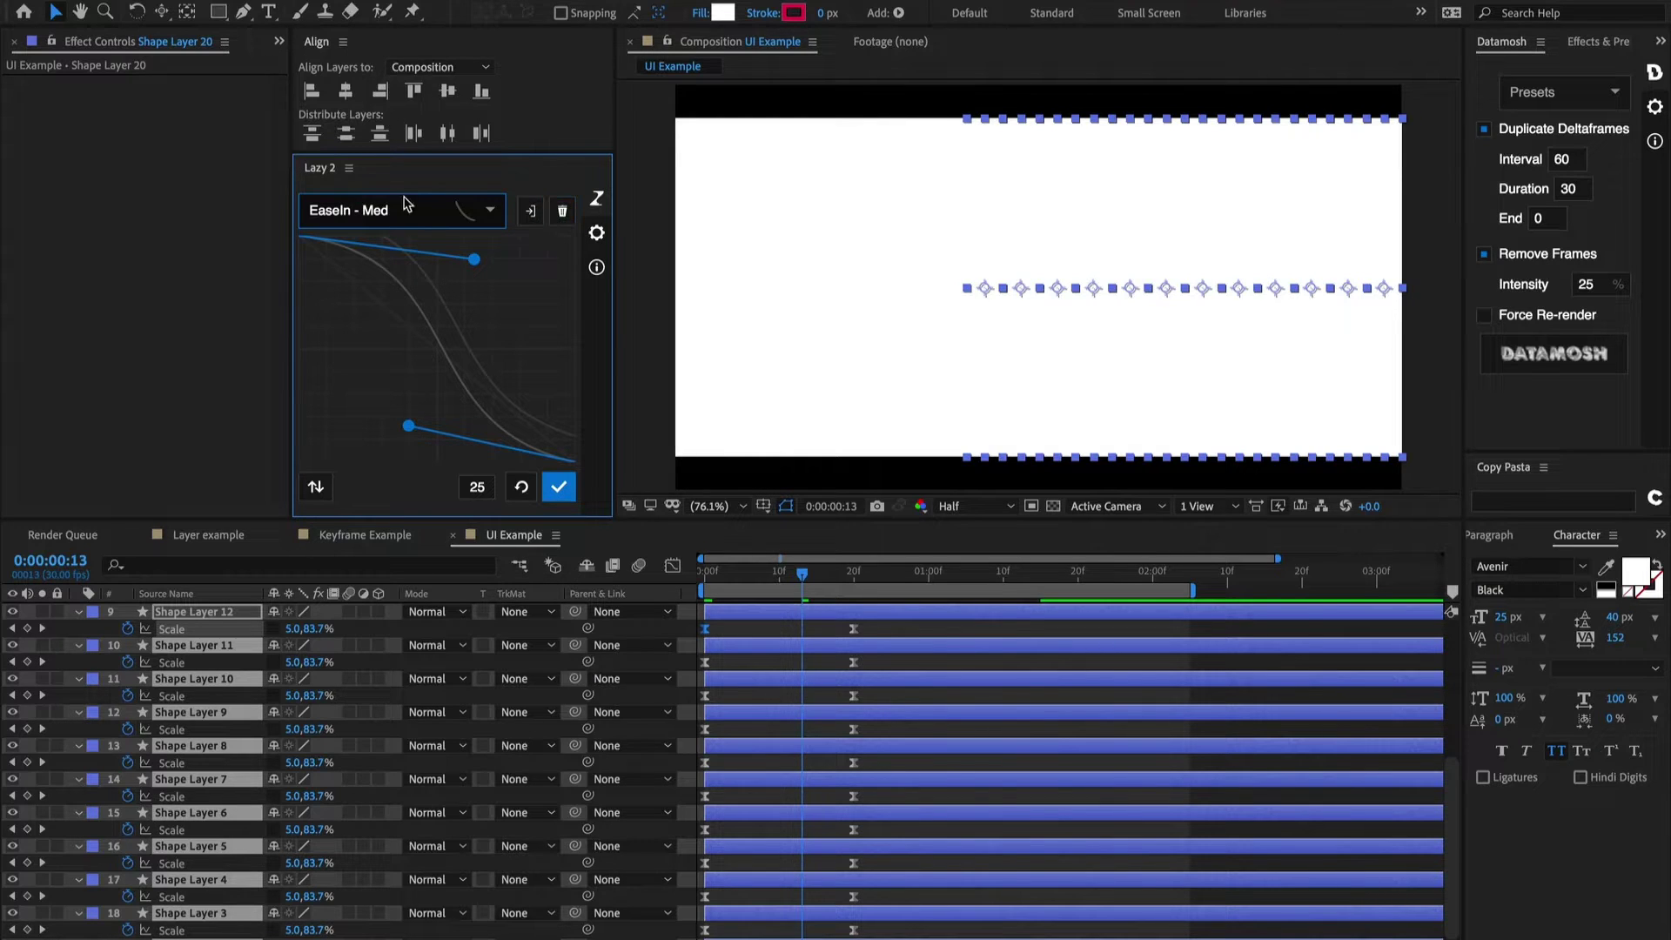
- Set the Lazy 2 Start Animation option to At Playhead and return to the curve editor
click(597, 233)
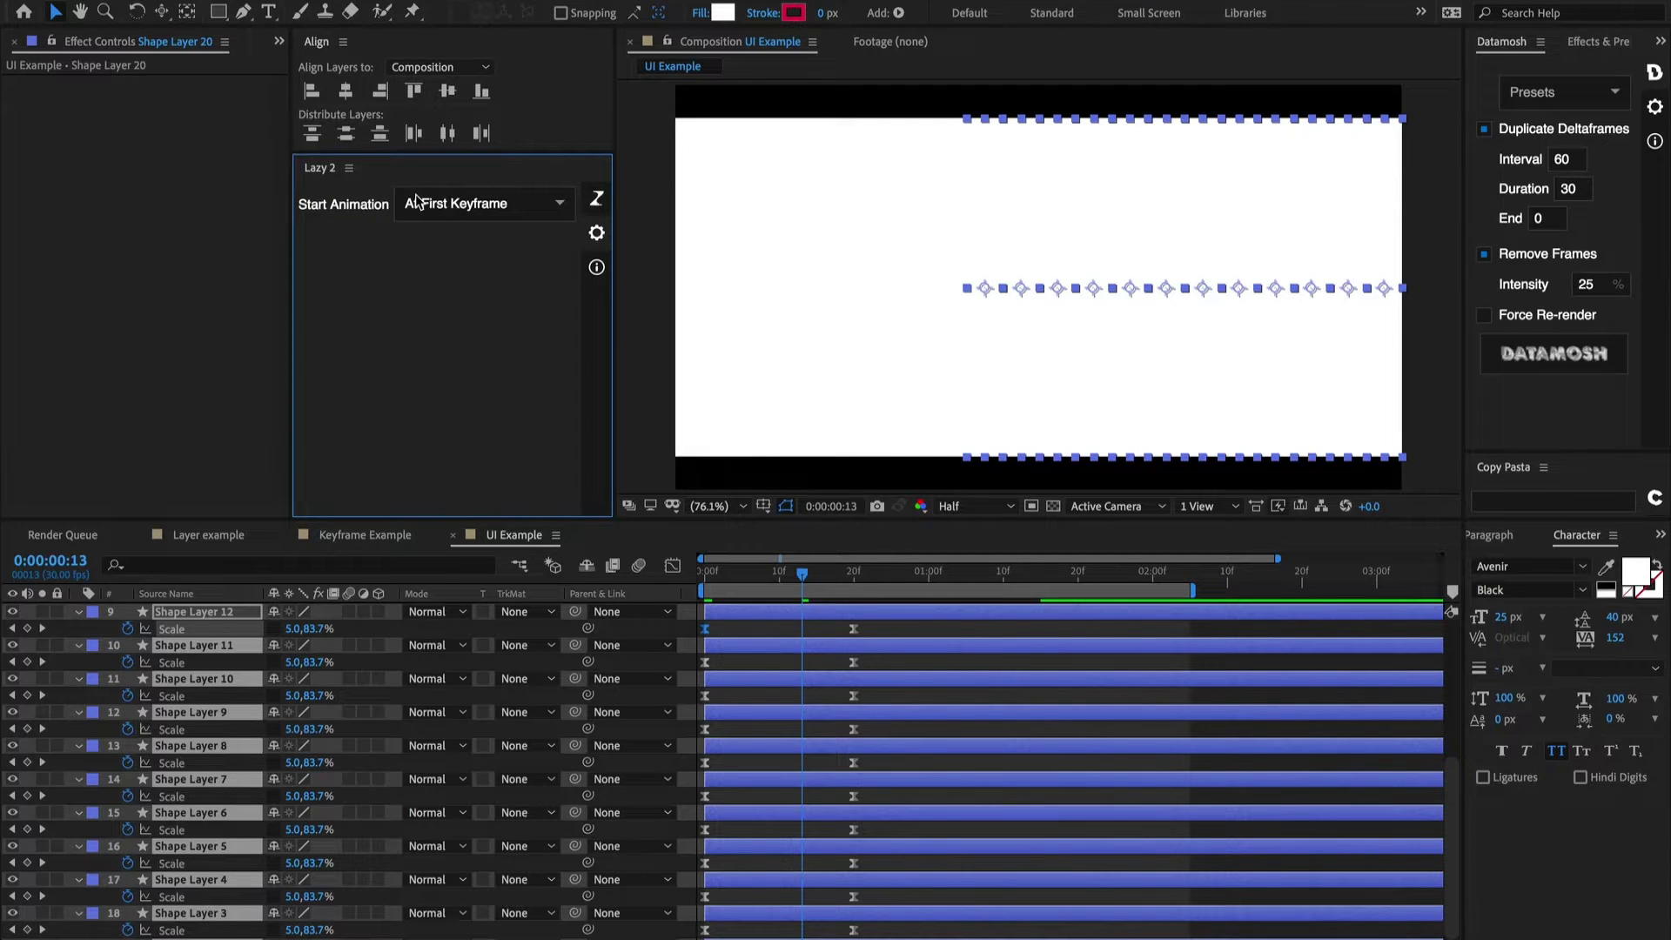
click(514, 214)
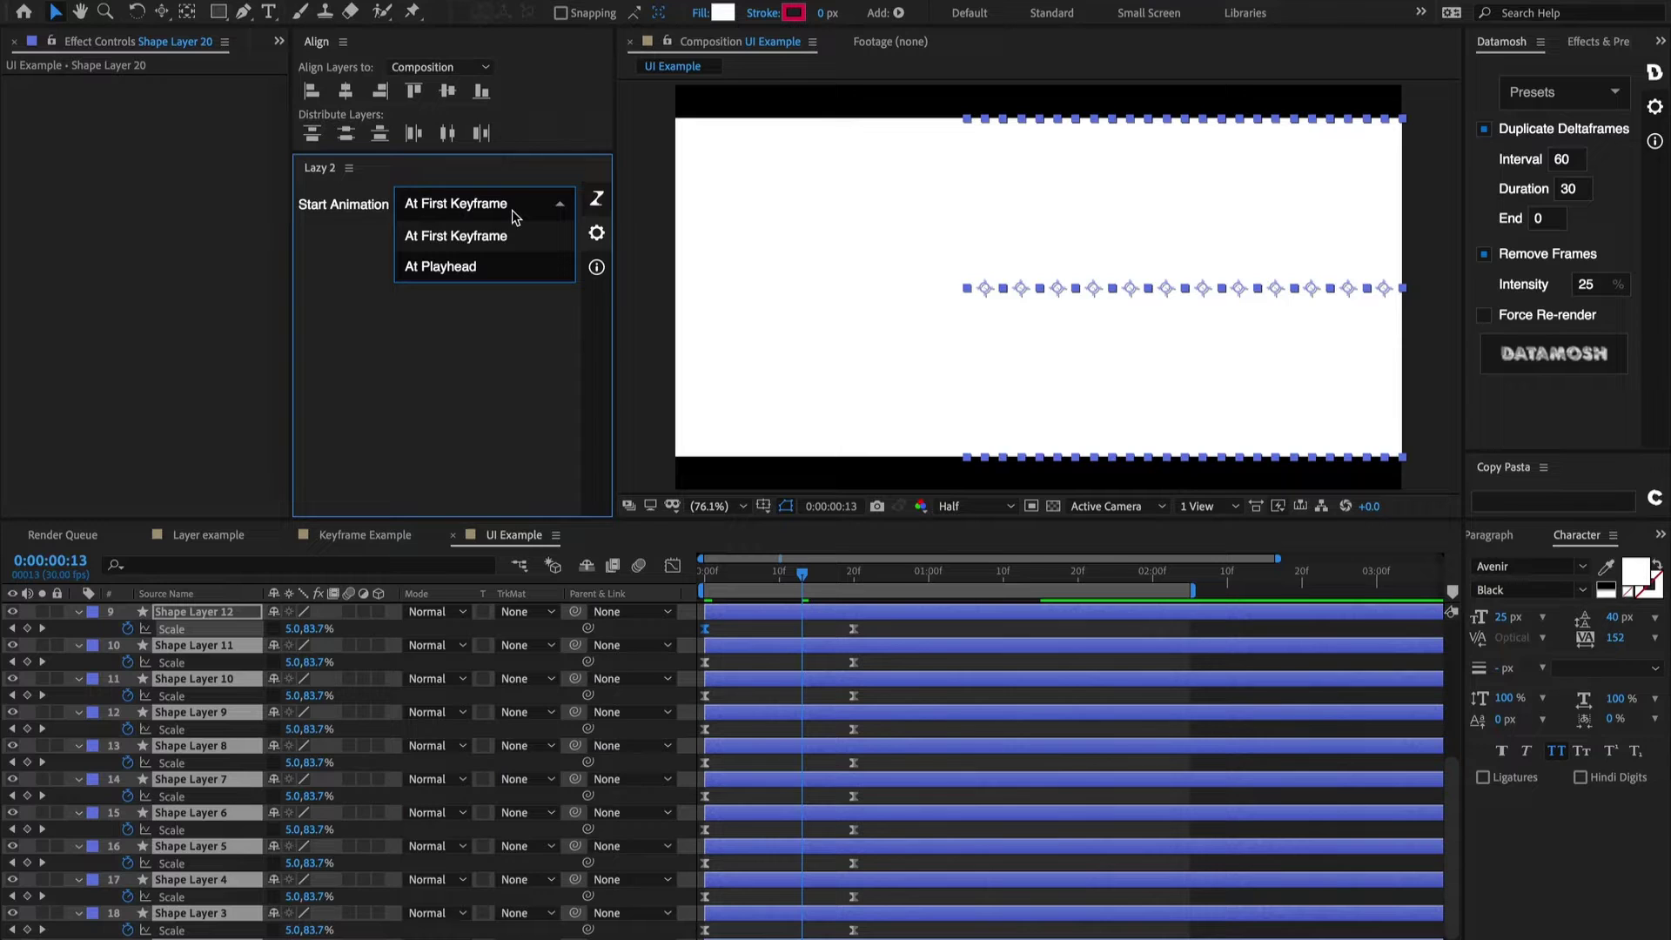
click(477, 270)
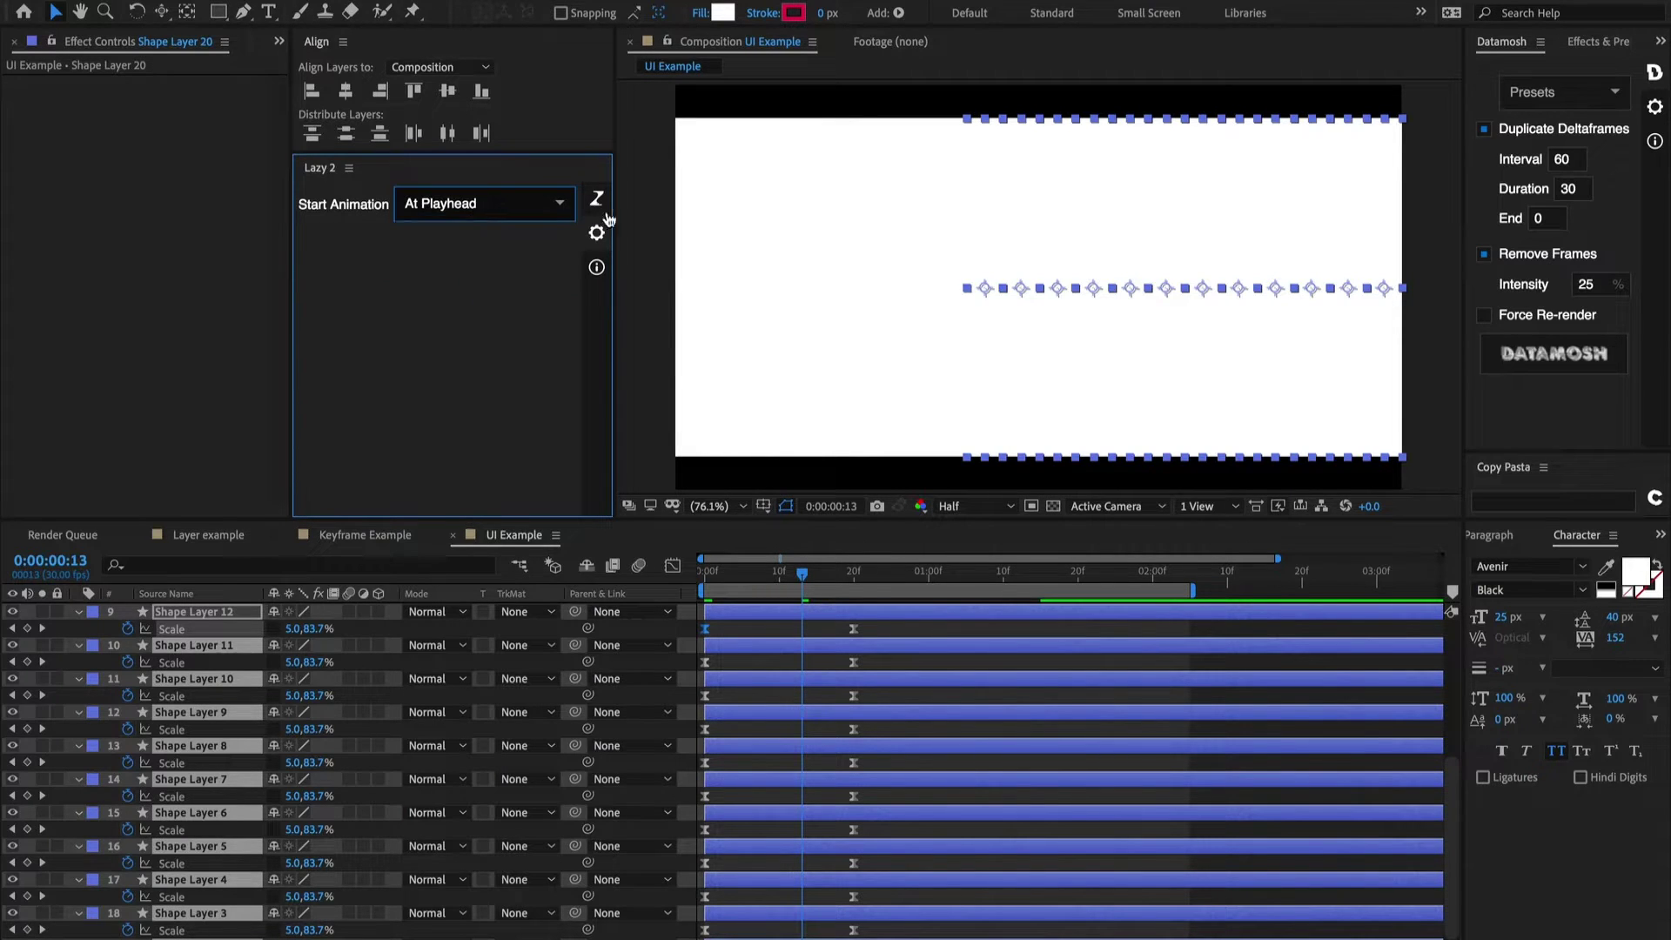
click(599, 206)
- Stagger the shape layers over 25 frames starting from the playhead at 0:00:00:16
click(825, 576)
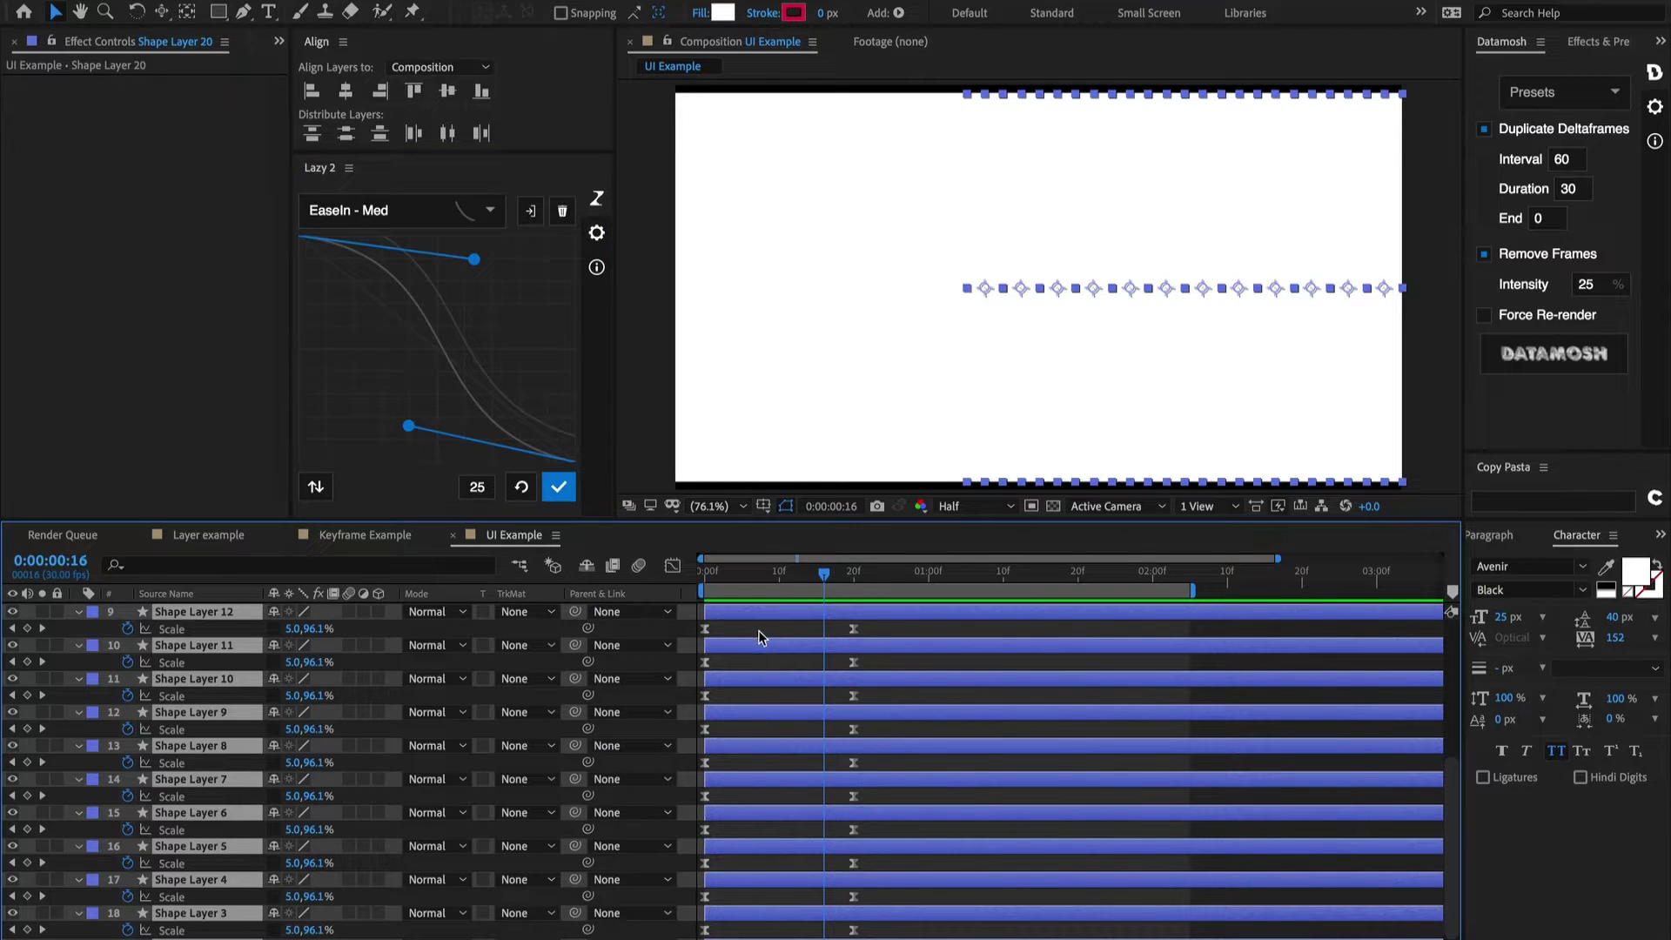
click(560, 488)
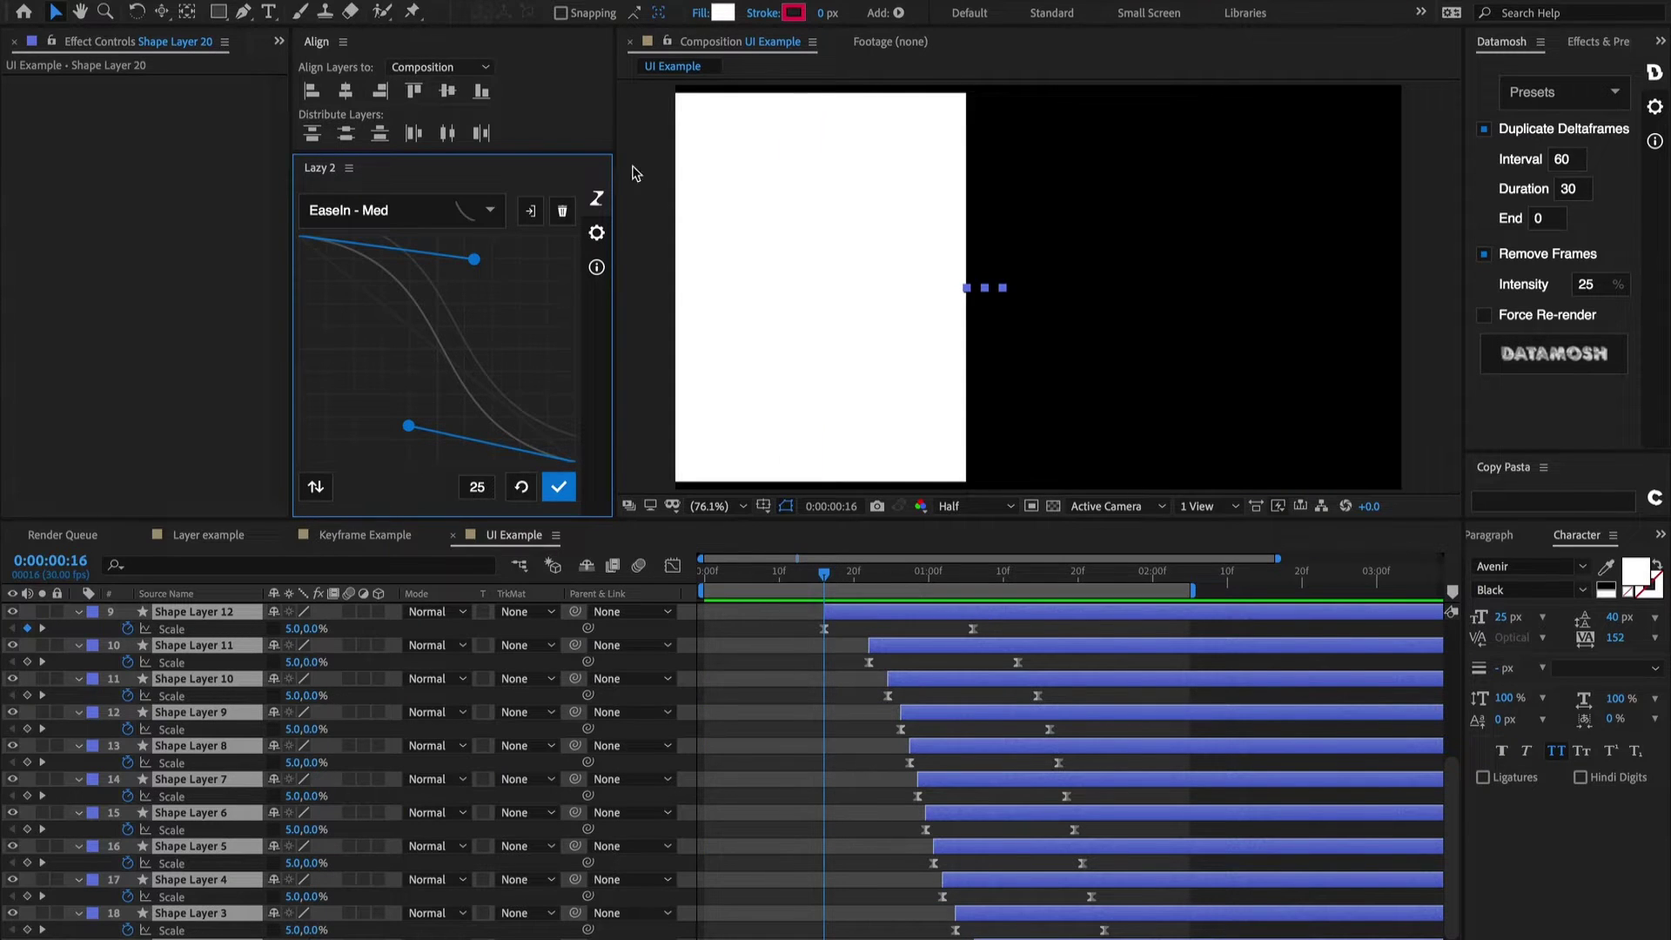
click(597, 267)
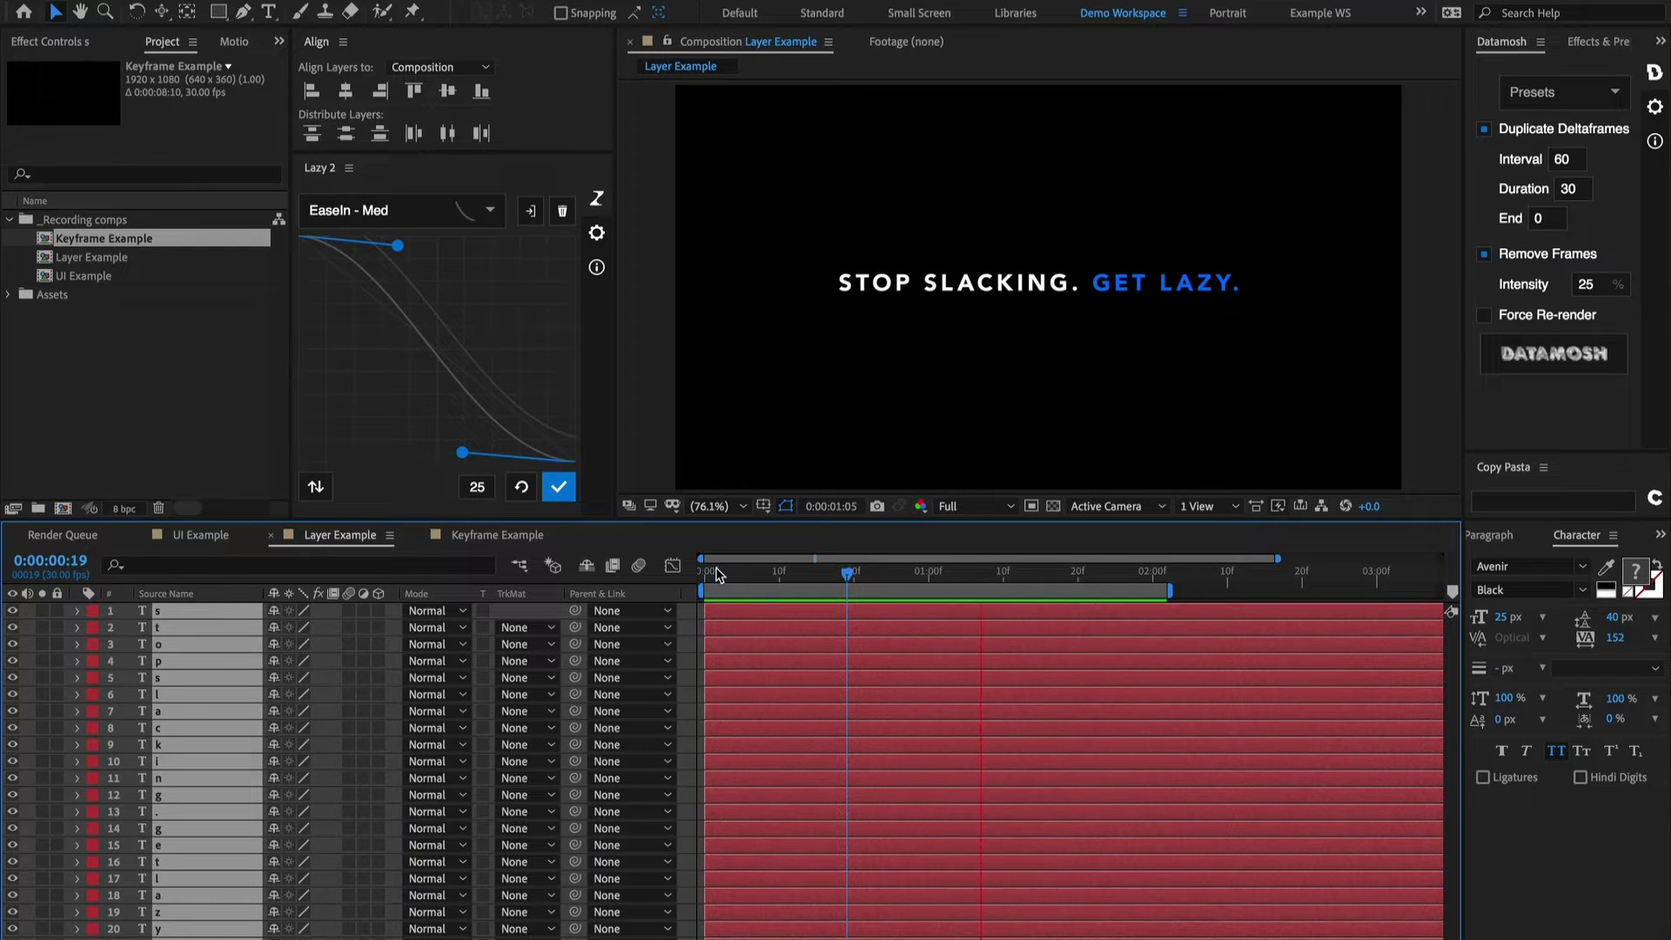
- Preview the unstaggered text in Layer Example, adjust the curve's start handle slightly, and stagger the selected letter layers over 25 frames
drag(719, 574, 825, 588)
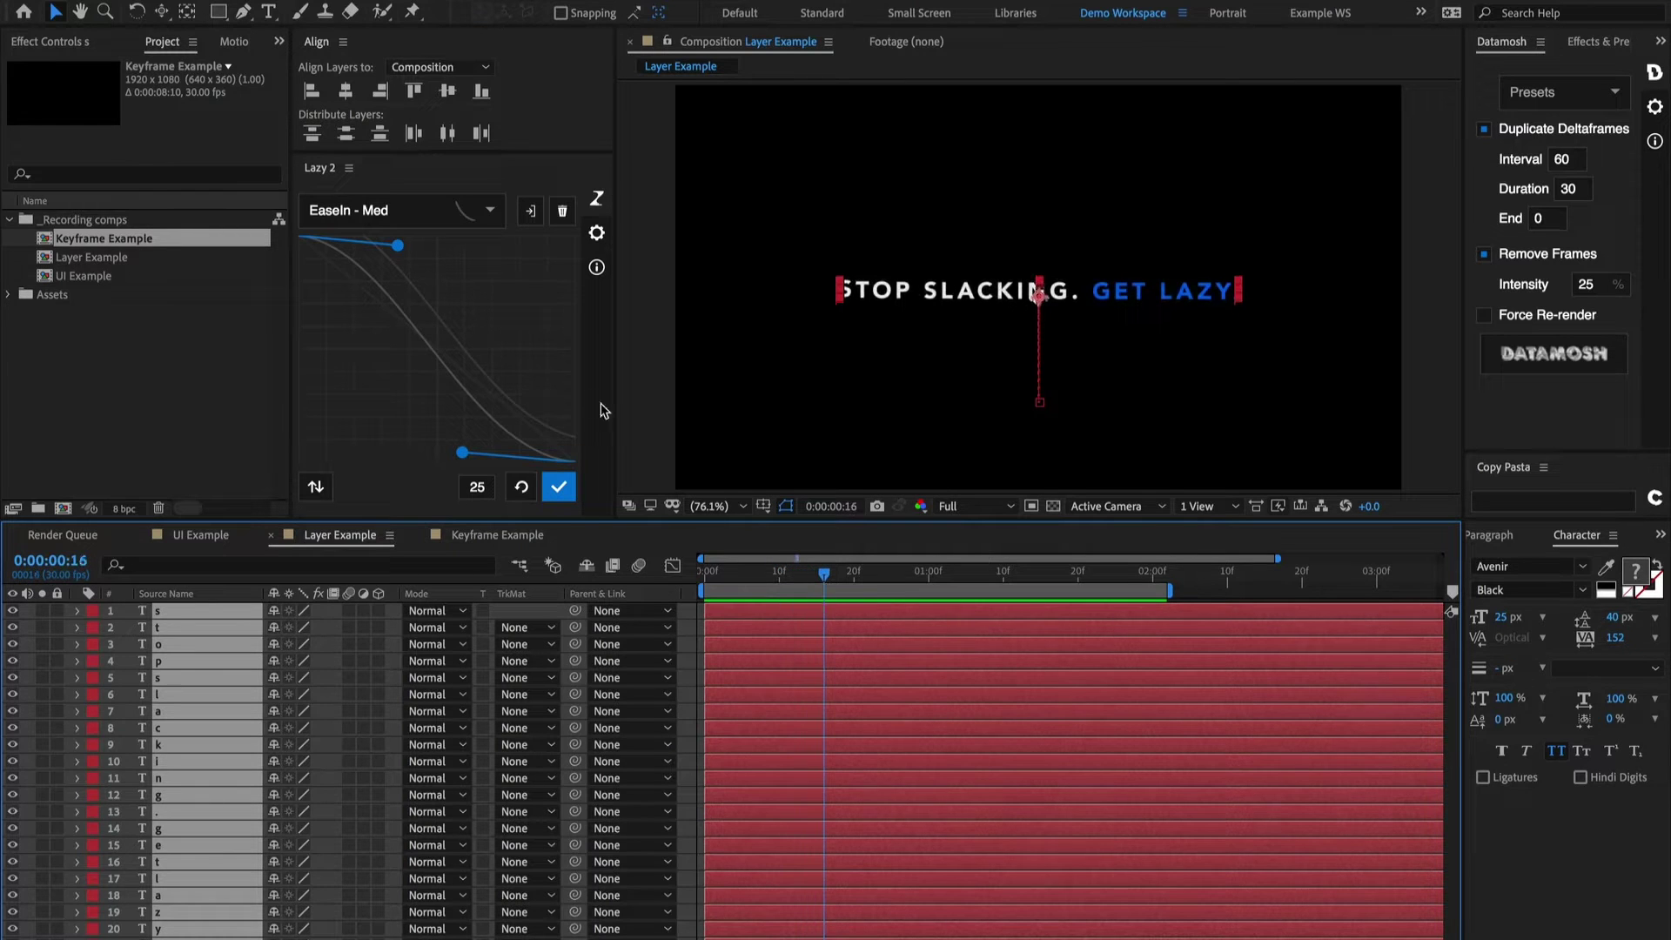
drag(399, 246, 402, 250)
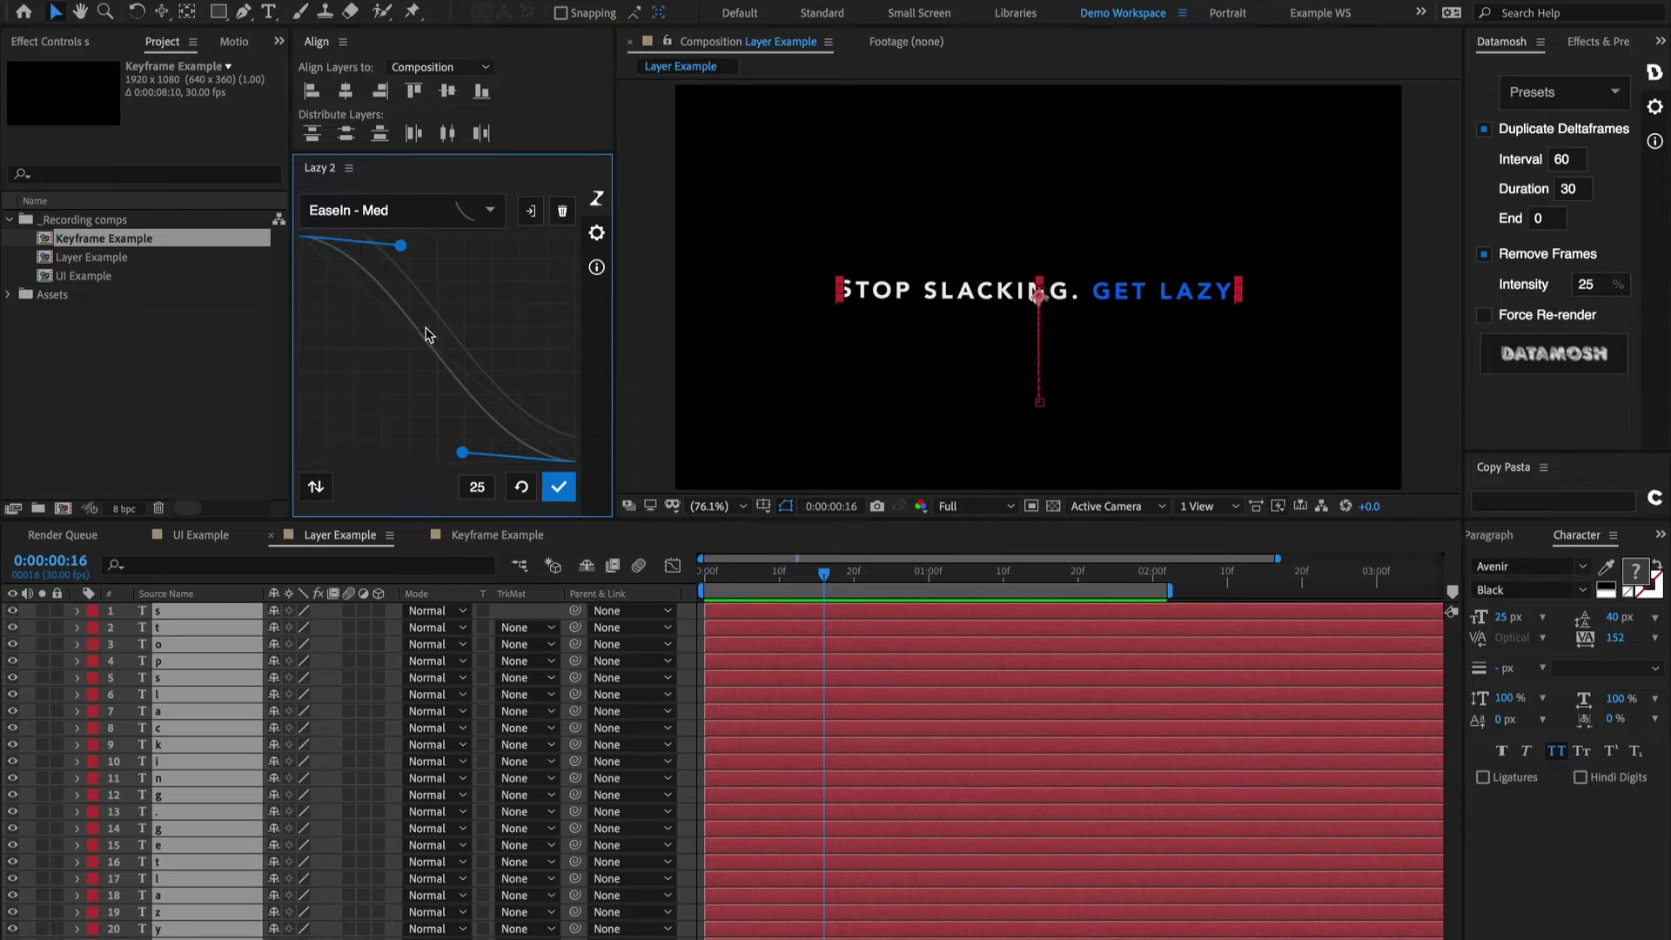
click(315, 487)
click(315, 487)
click(474, 490)
click(567, 492)
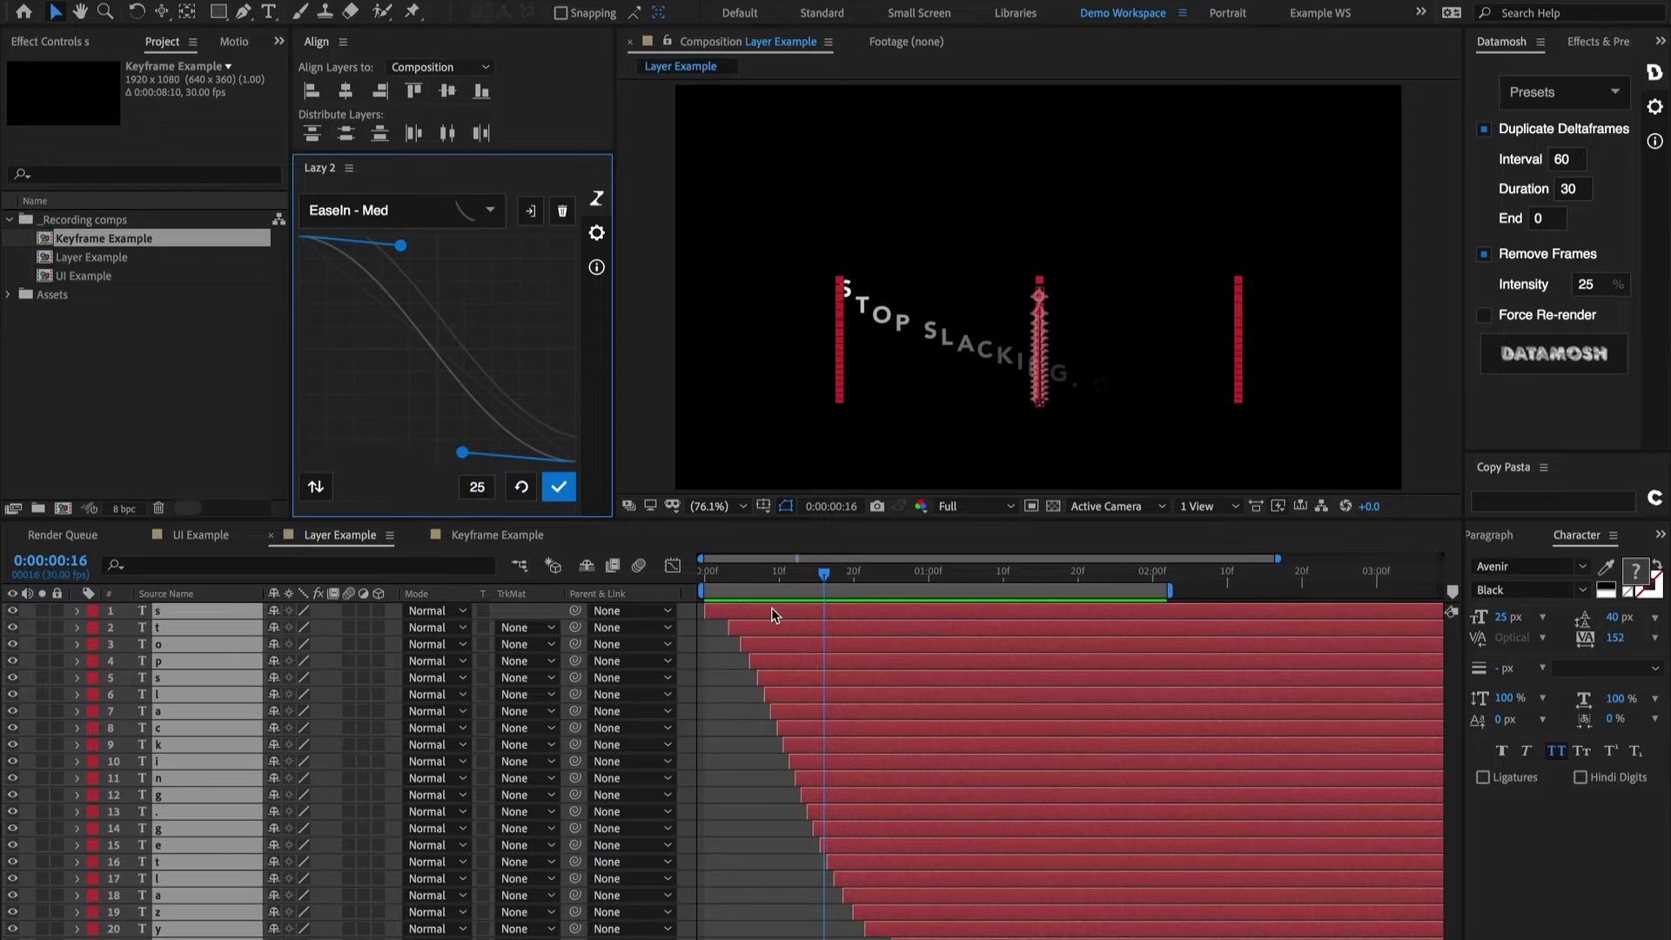
- Scrub through the Layer Example timeline to examine the staggered letter animation
drag(702, 577, 838, 576)
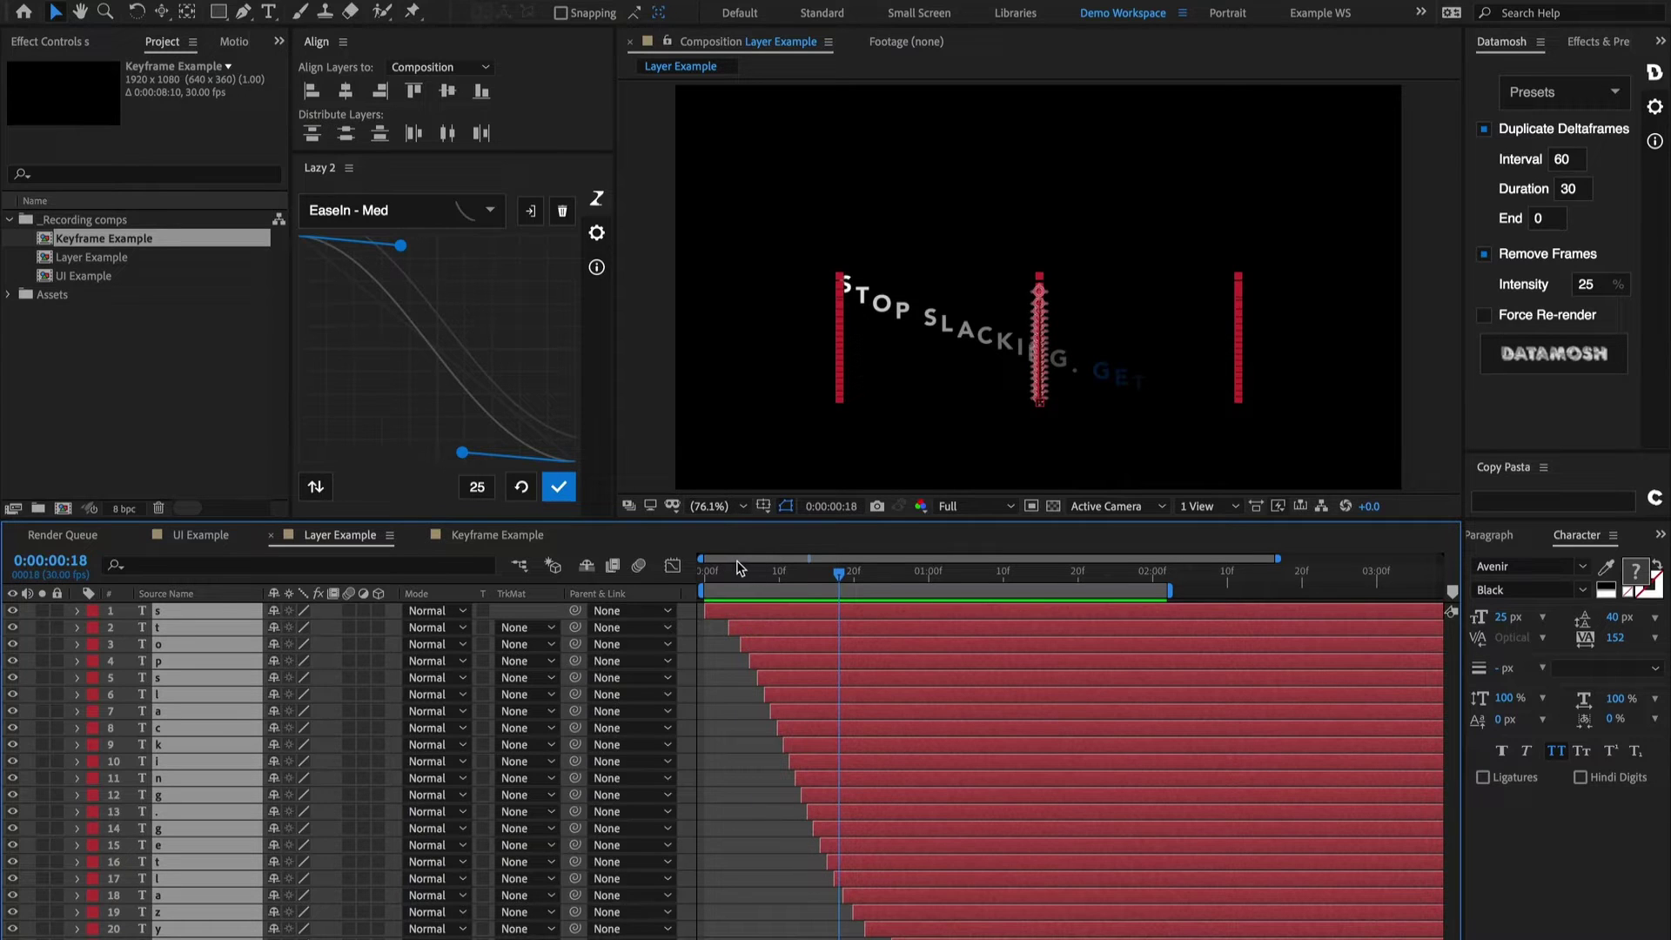
drag(728, 574, 789, 590)
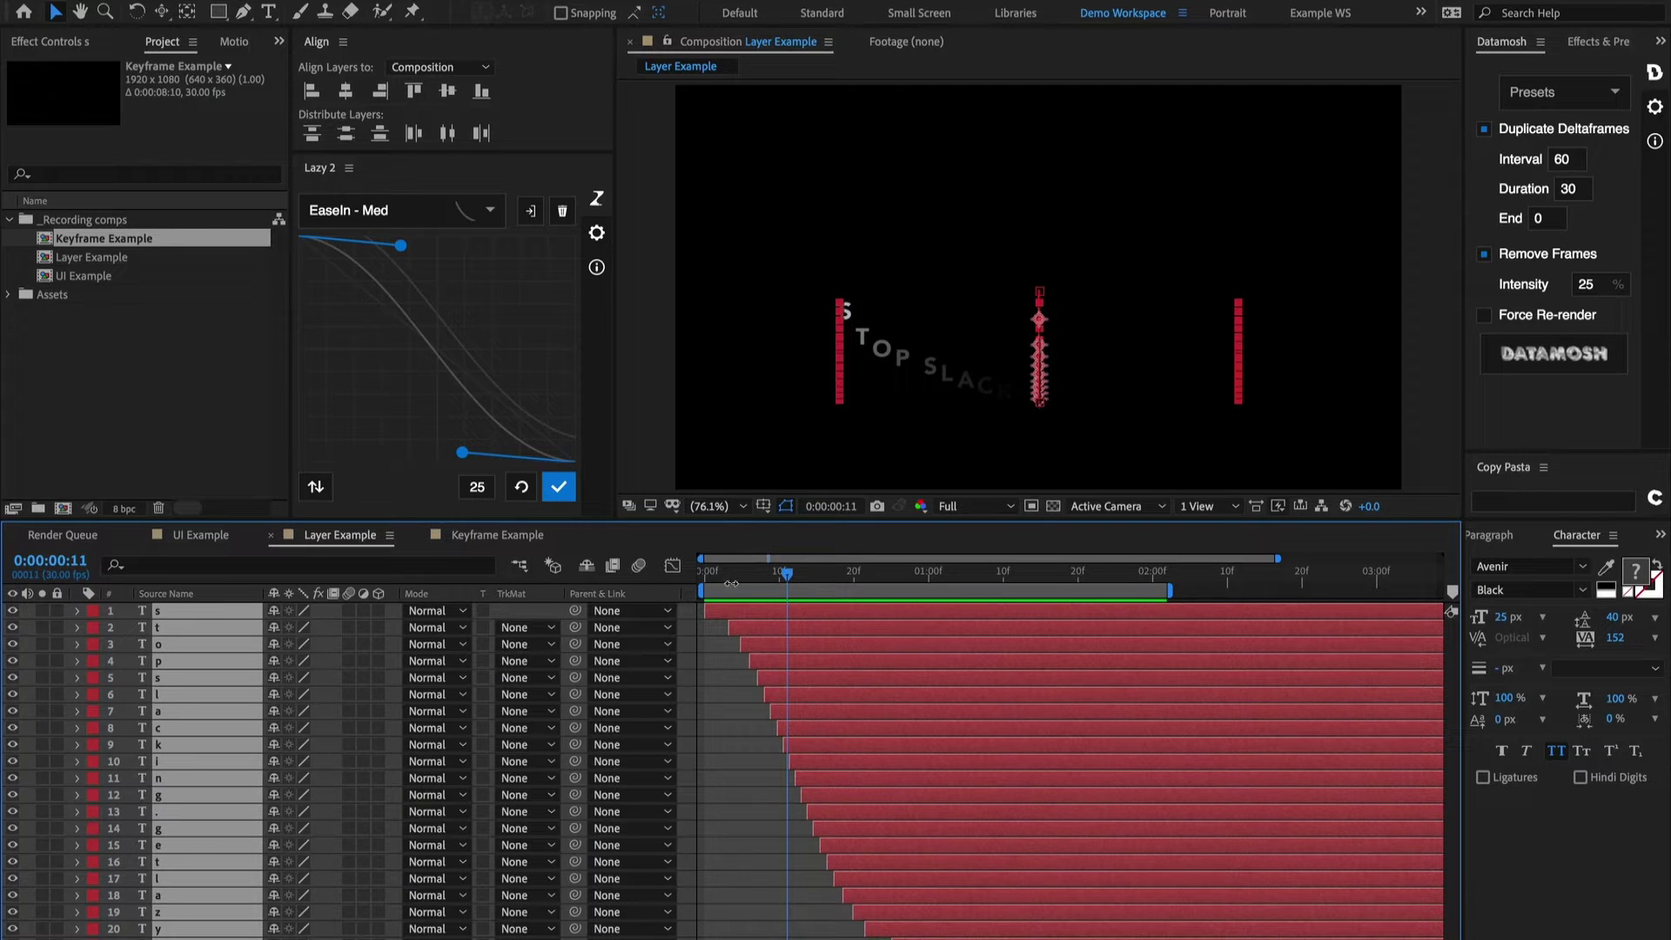
click(818, 582)
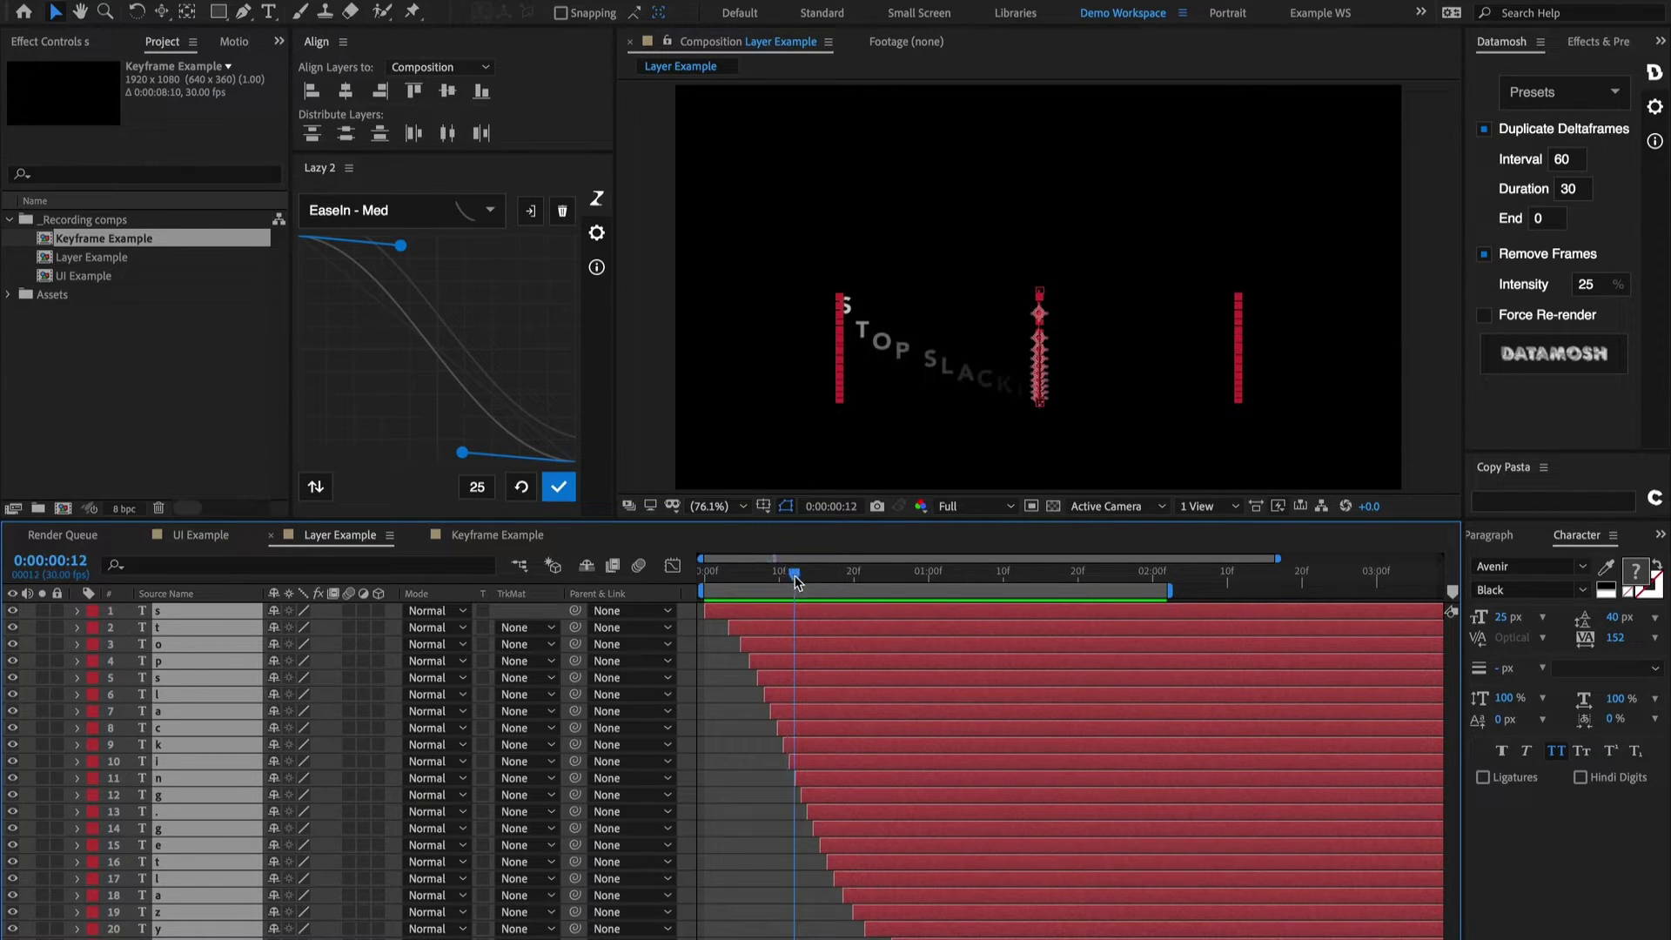
drag(820, 589, 821, 584)
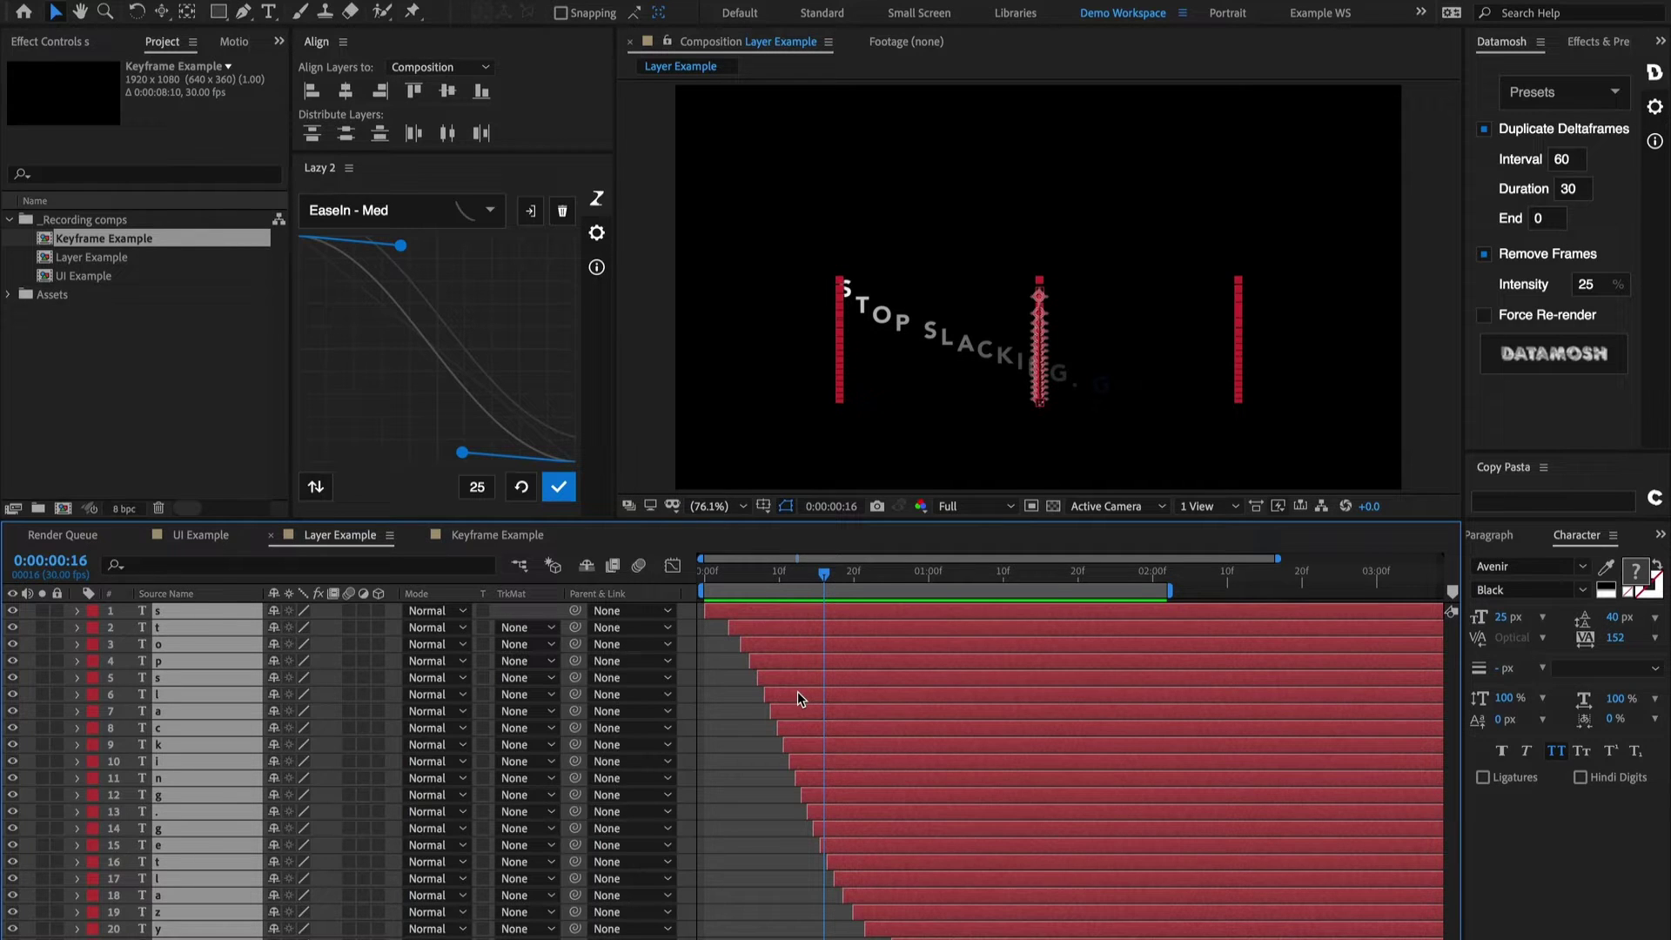
click(804, 578)
drag(804, 581, 902, 587)
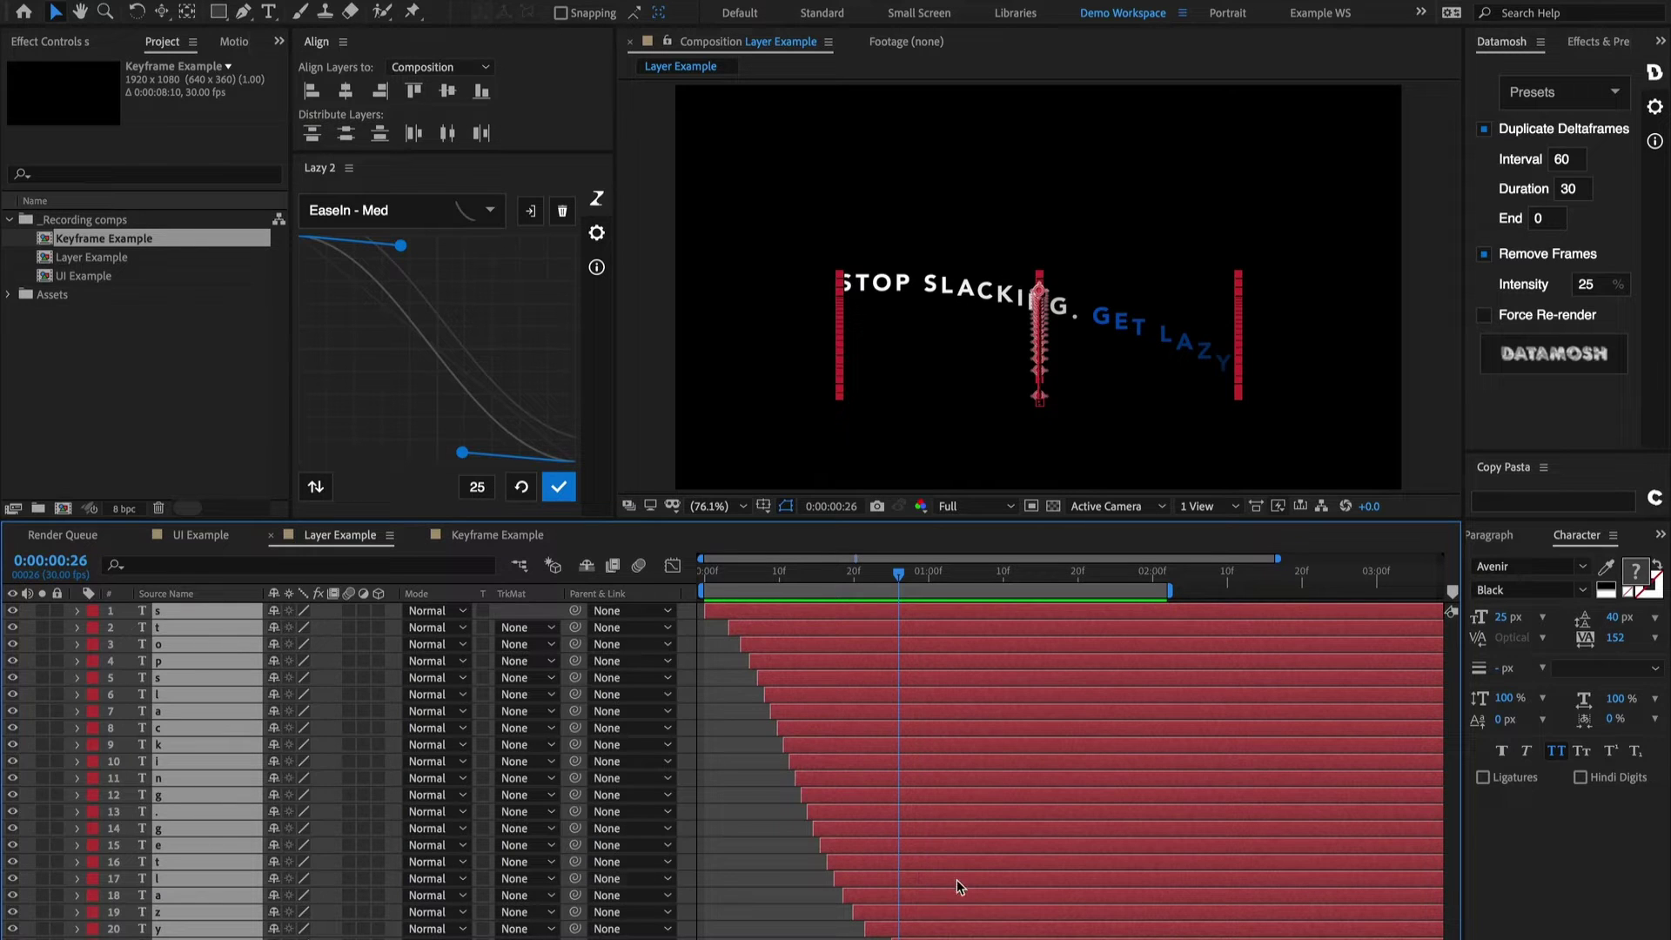
drag(907, 574, 922, 575)
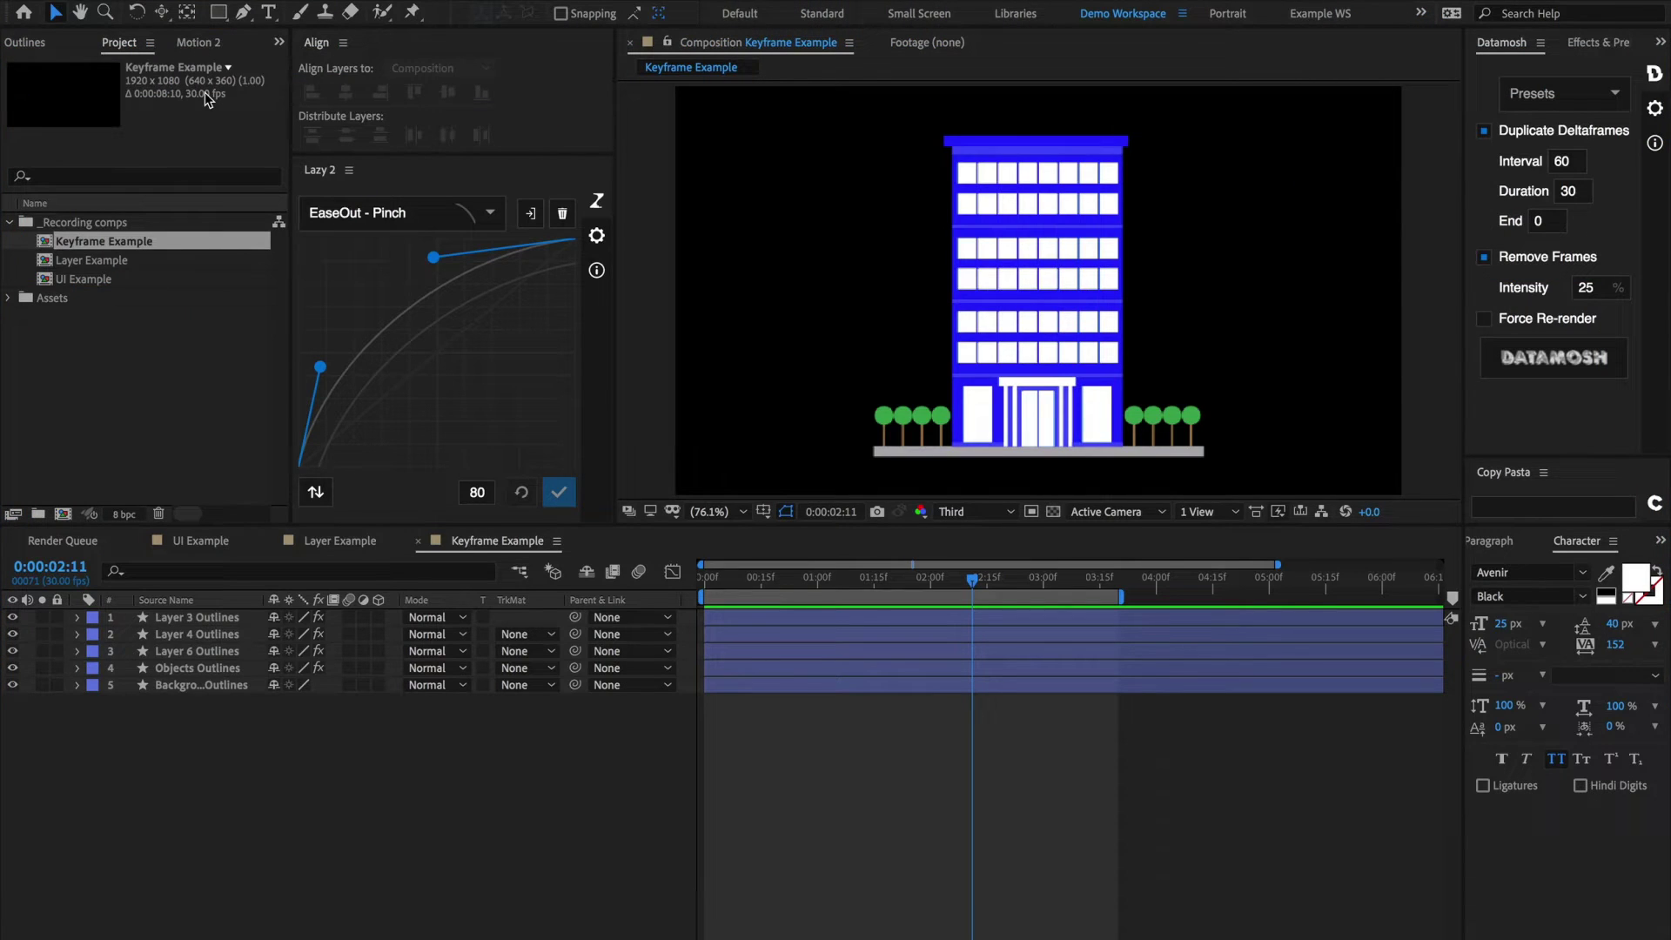
- Scrub through the Keyframe Example composition and reveal the animated properties of Layer 3 Outlines
click(722, 591)
key(space)
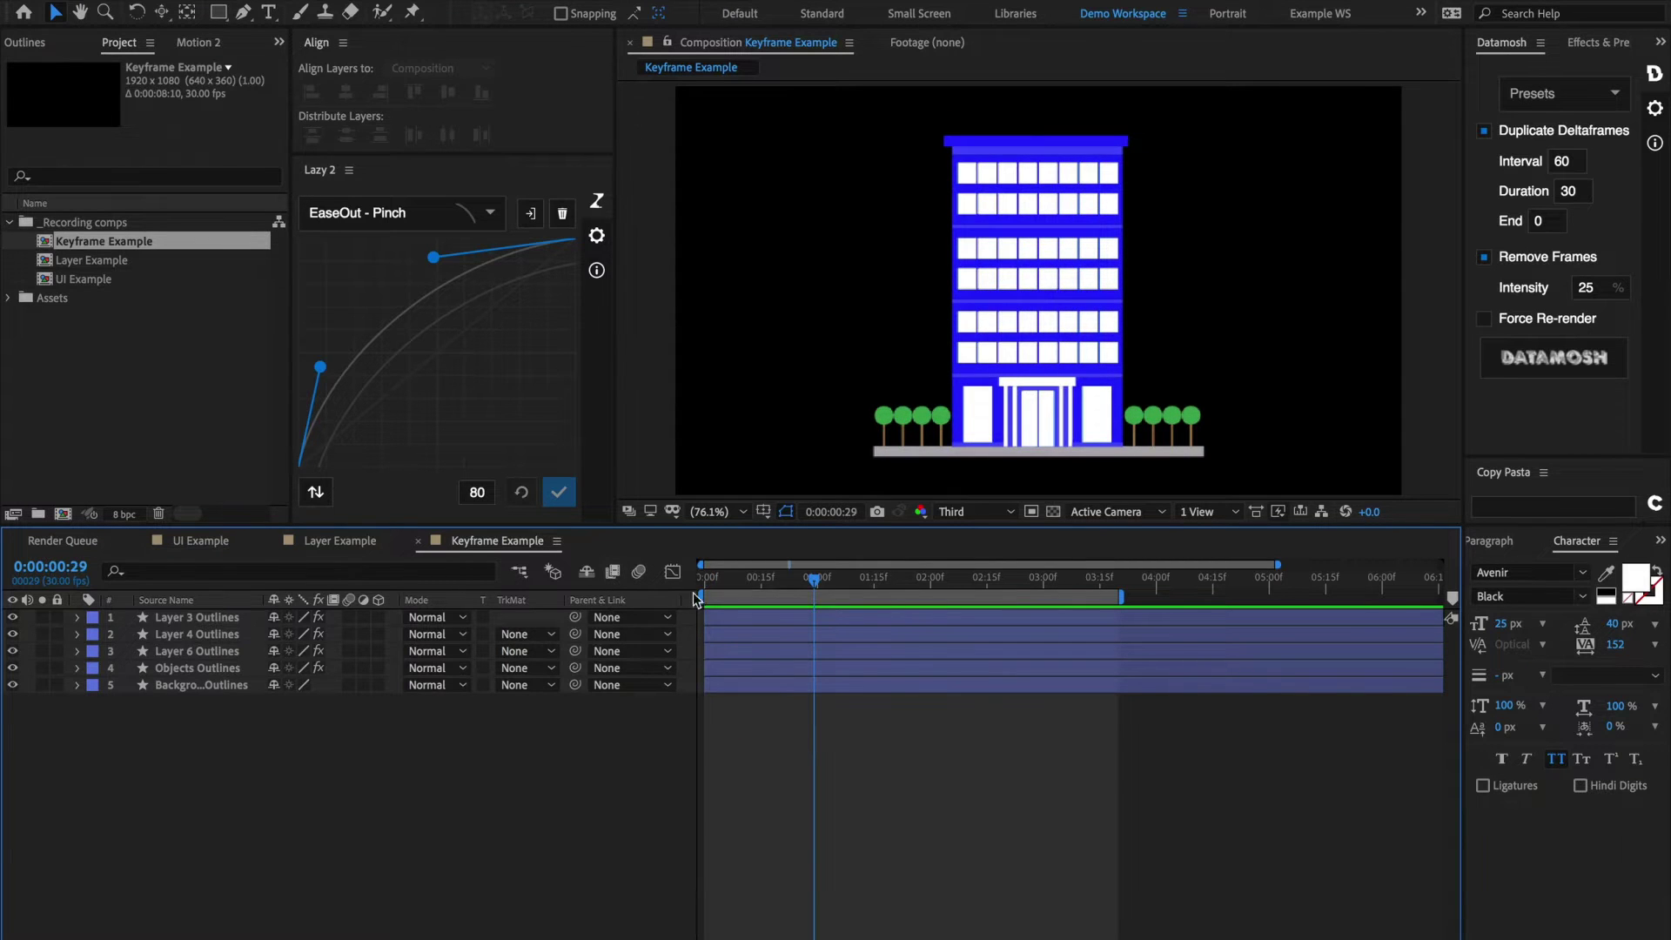
click(725, 617)
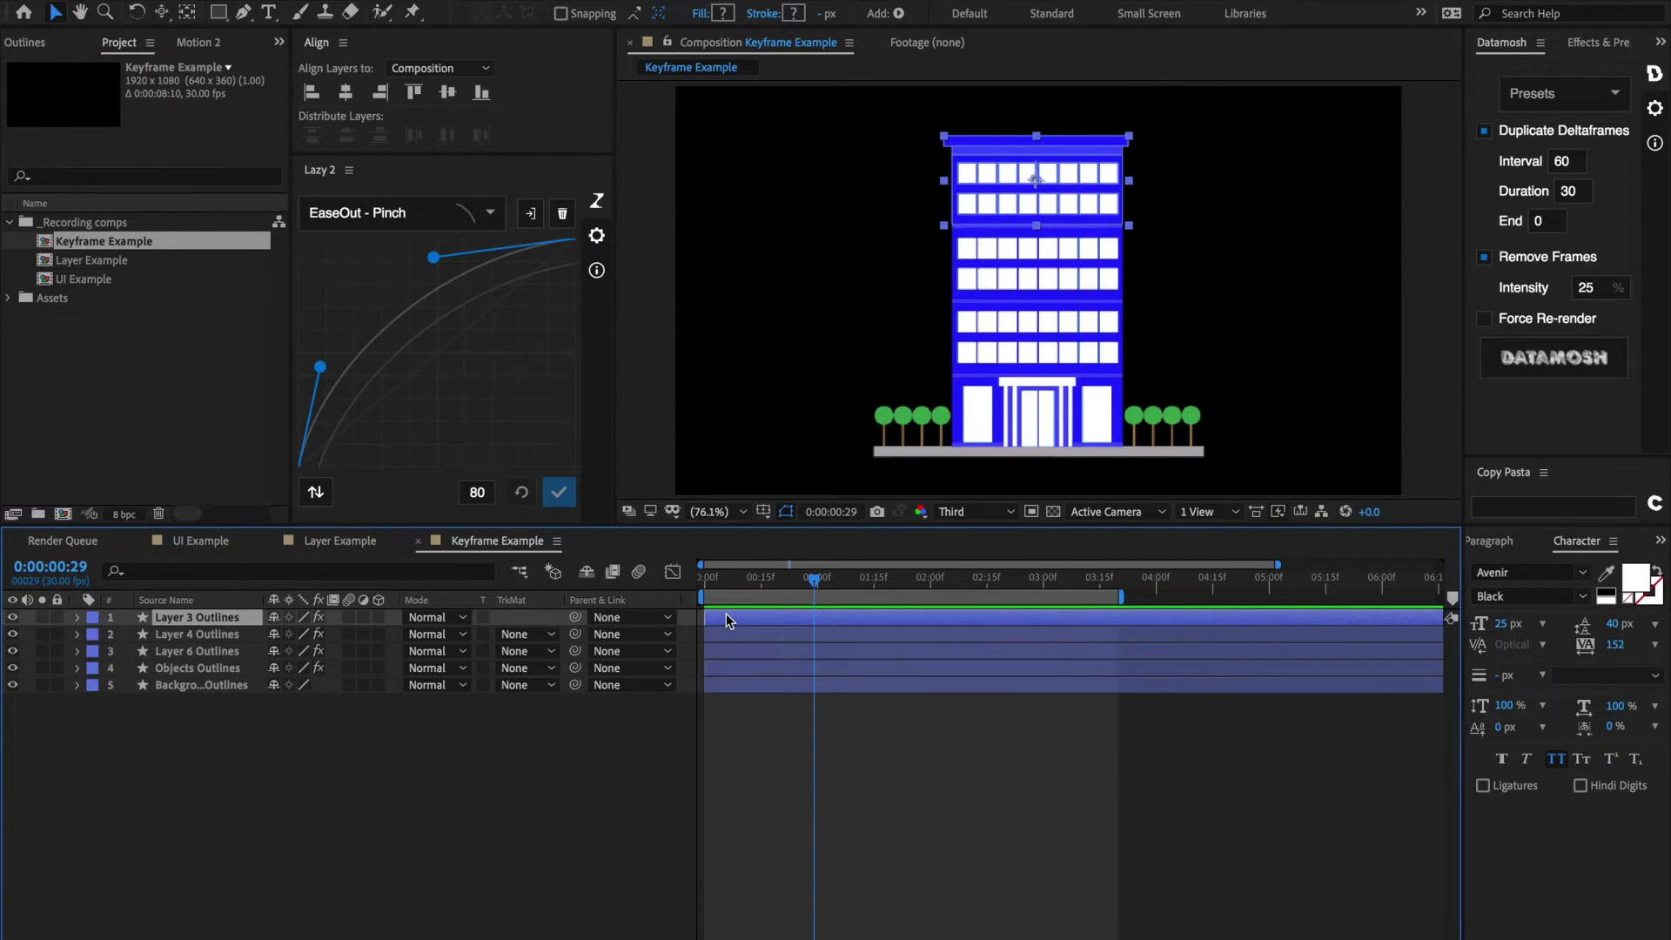
key(u)
key(F2)
key(space)
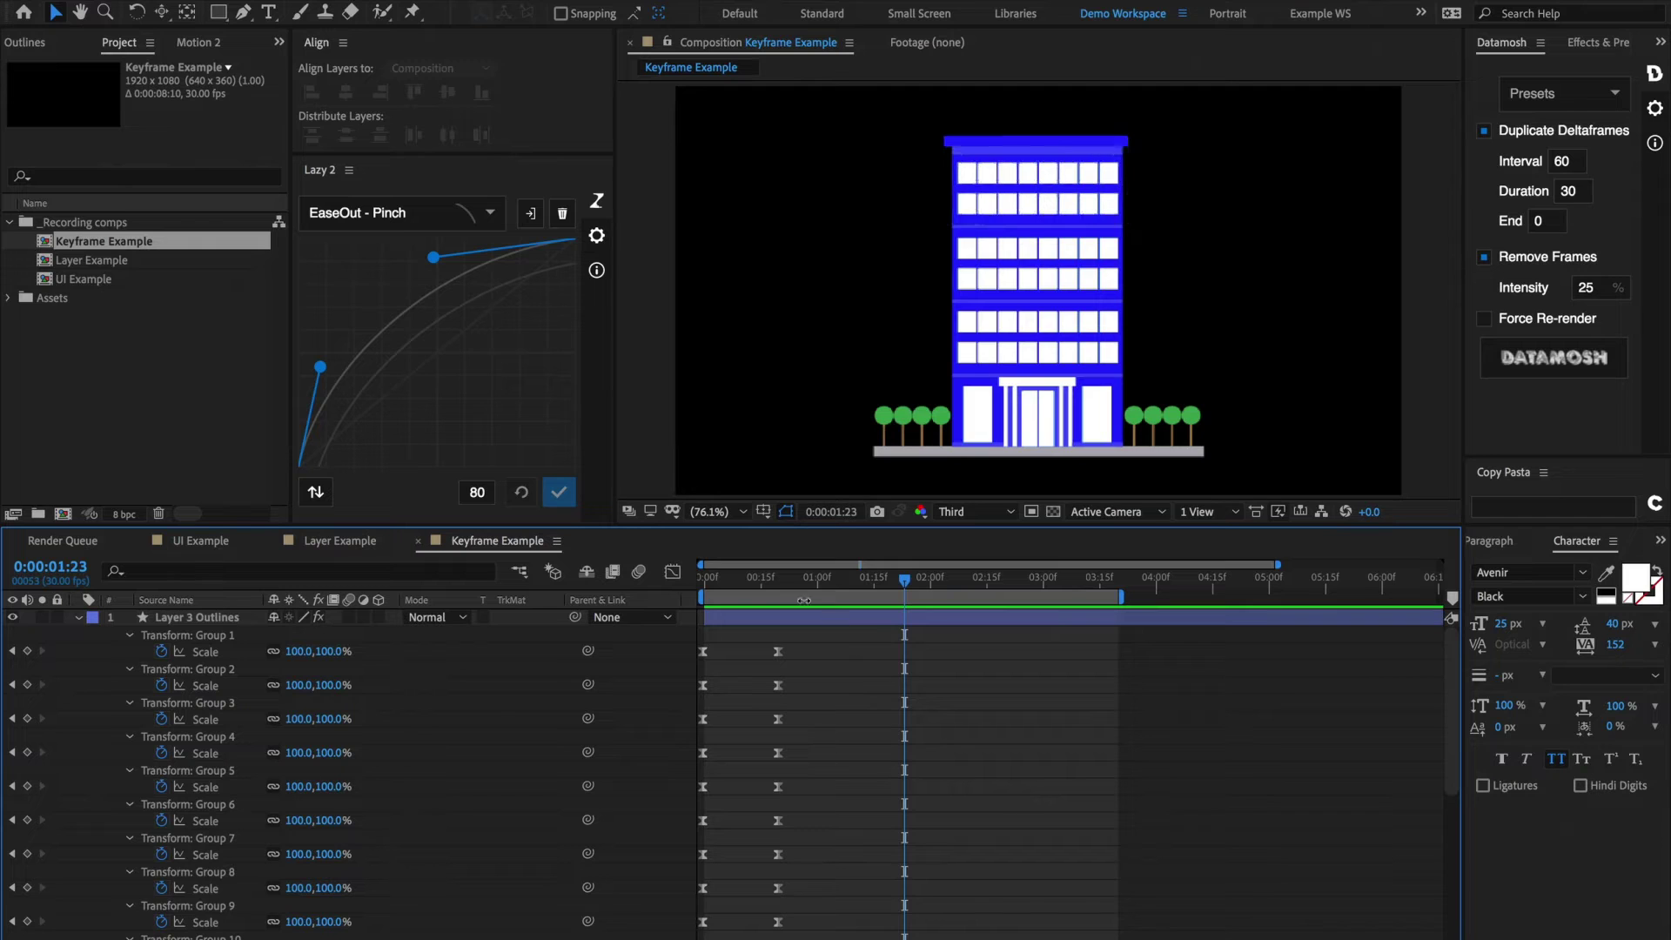
- Preview the unstaggered building animation from the start and enlarge the timeline to examine Layer 3 Outlines' keyframes
click(704, 577)
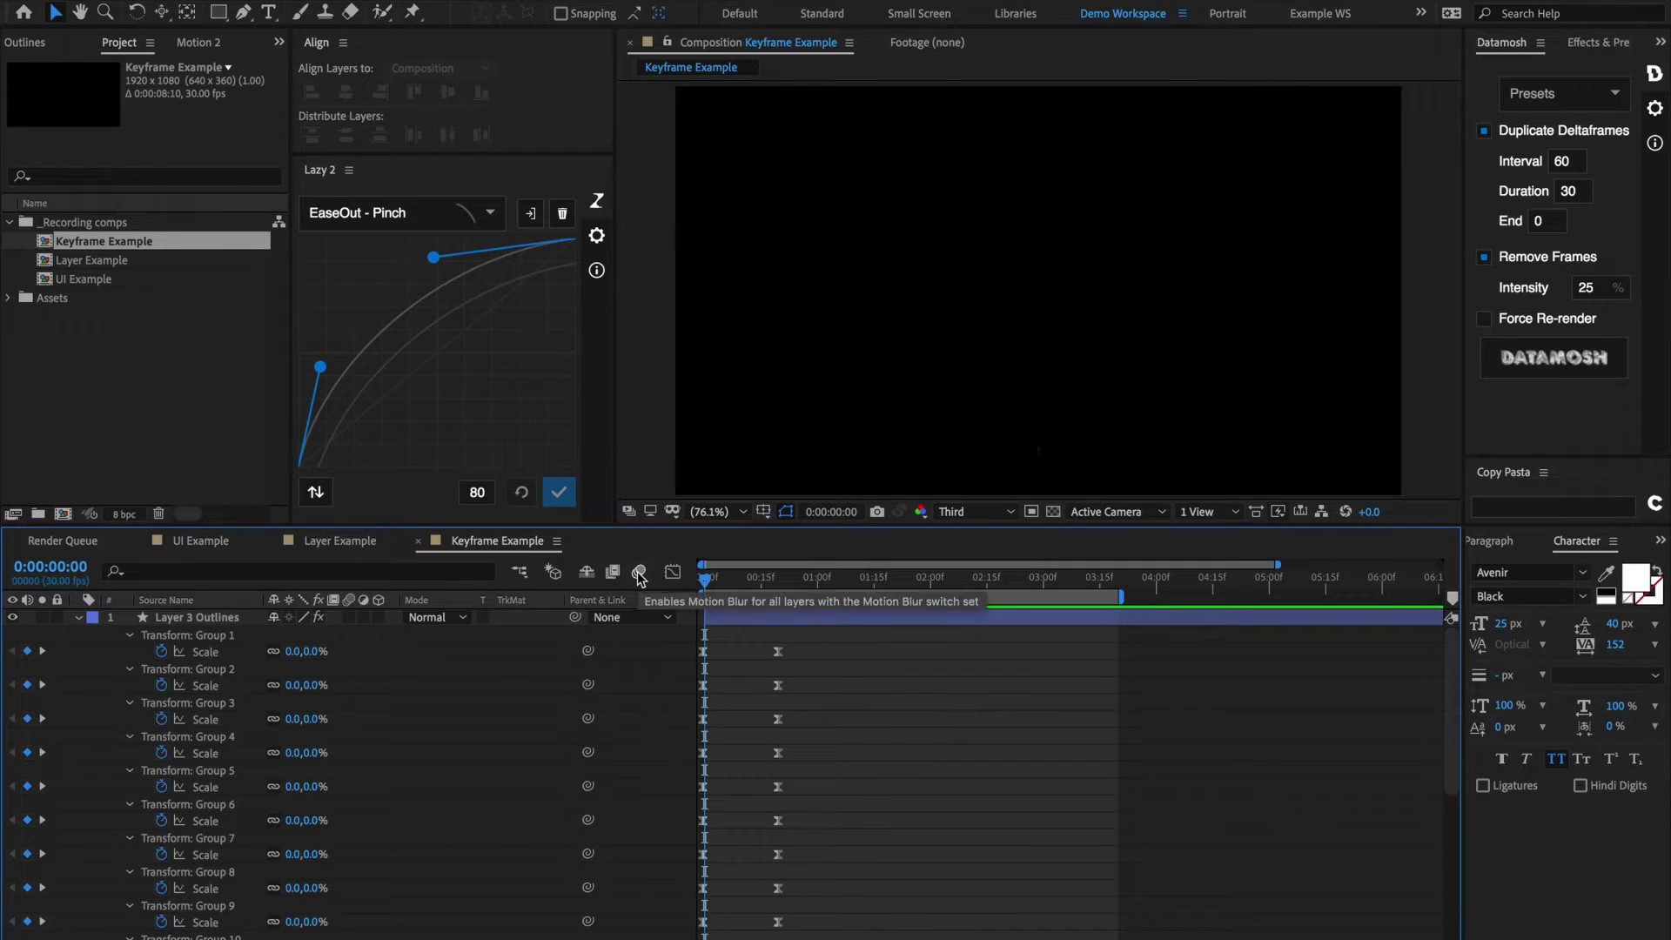
key(space)
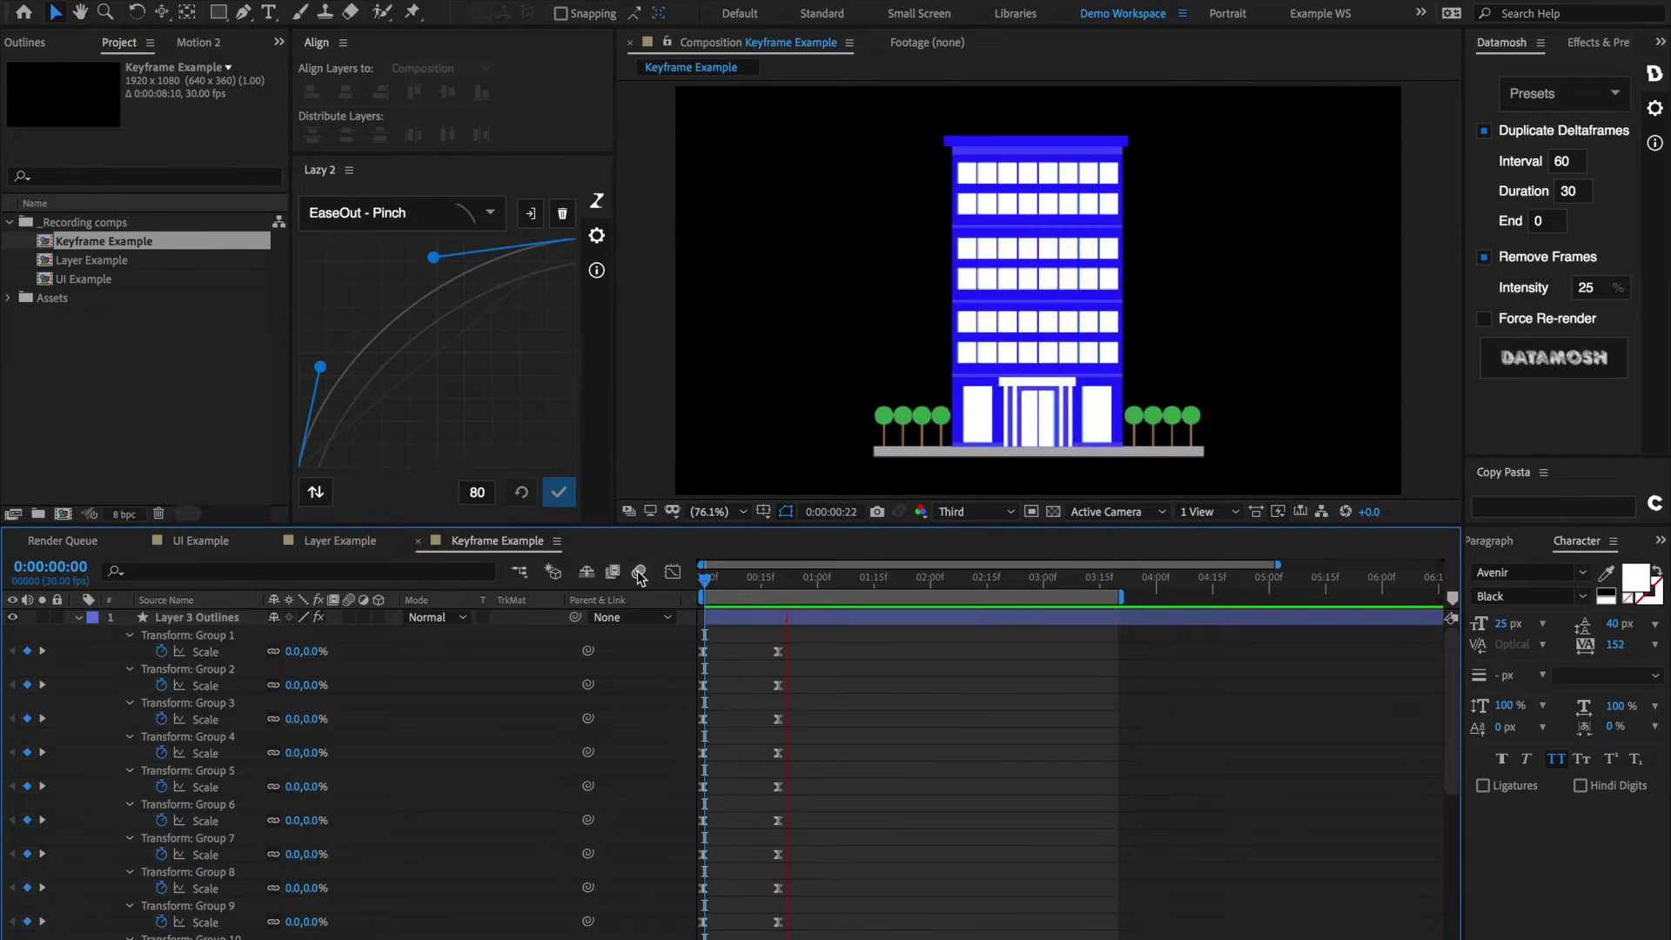
key(space)
key(grave)
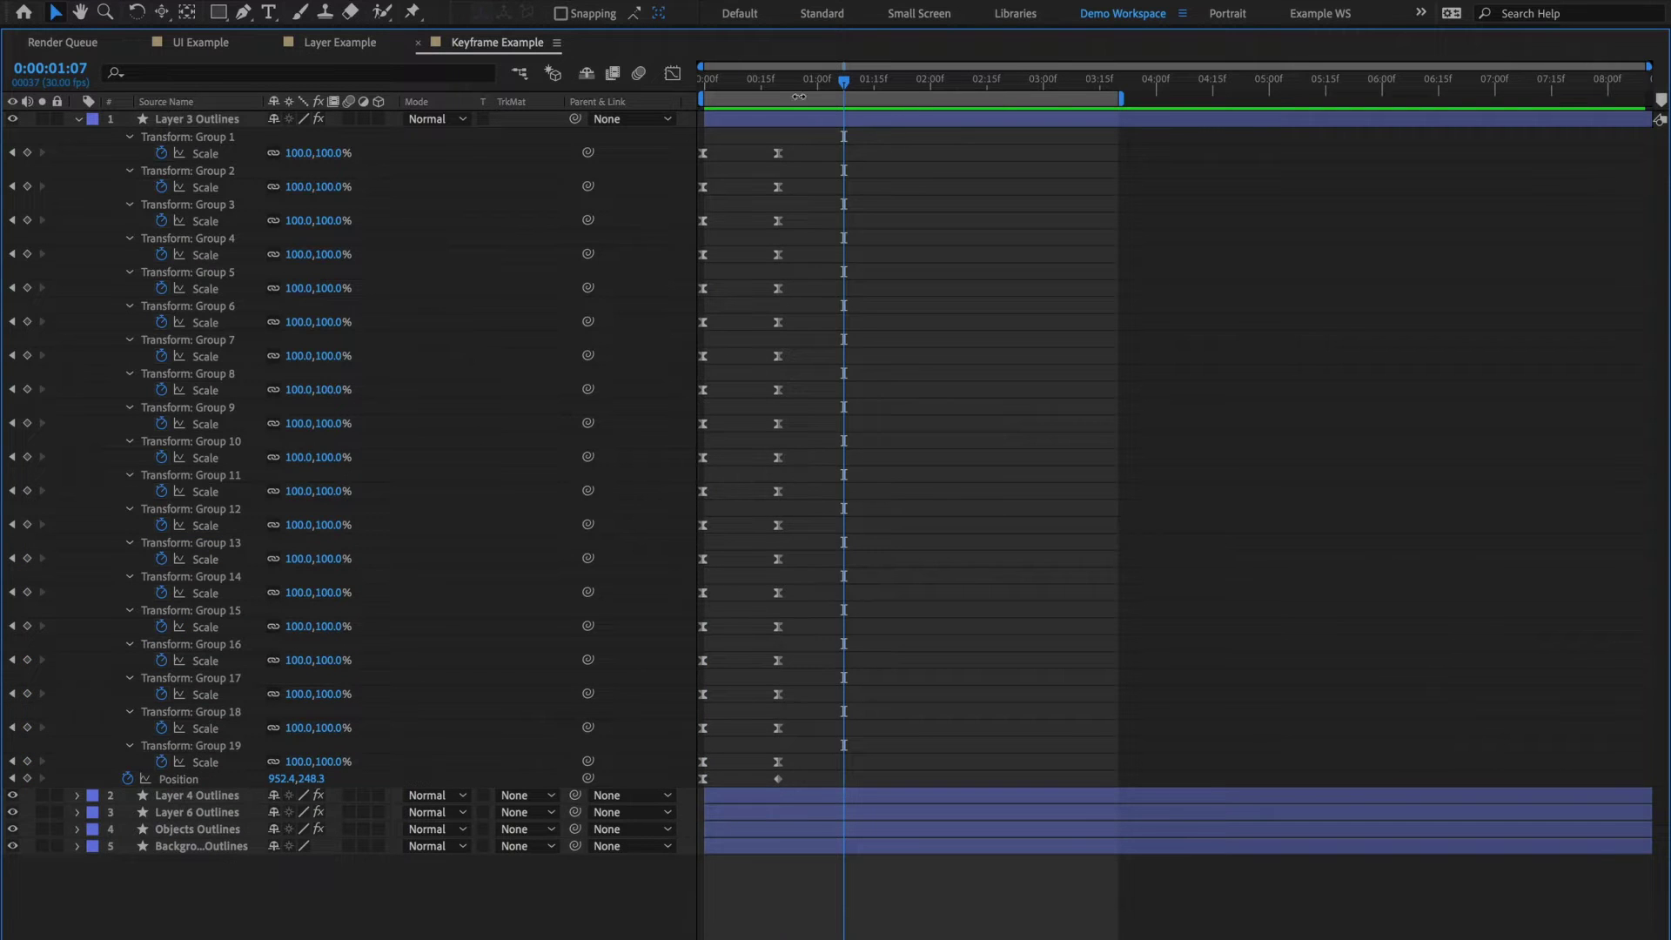
- Select all five building layers and reveal every keyframed Scale and Position property
key(u)
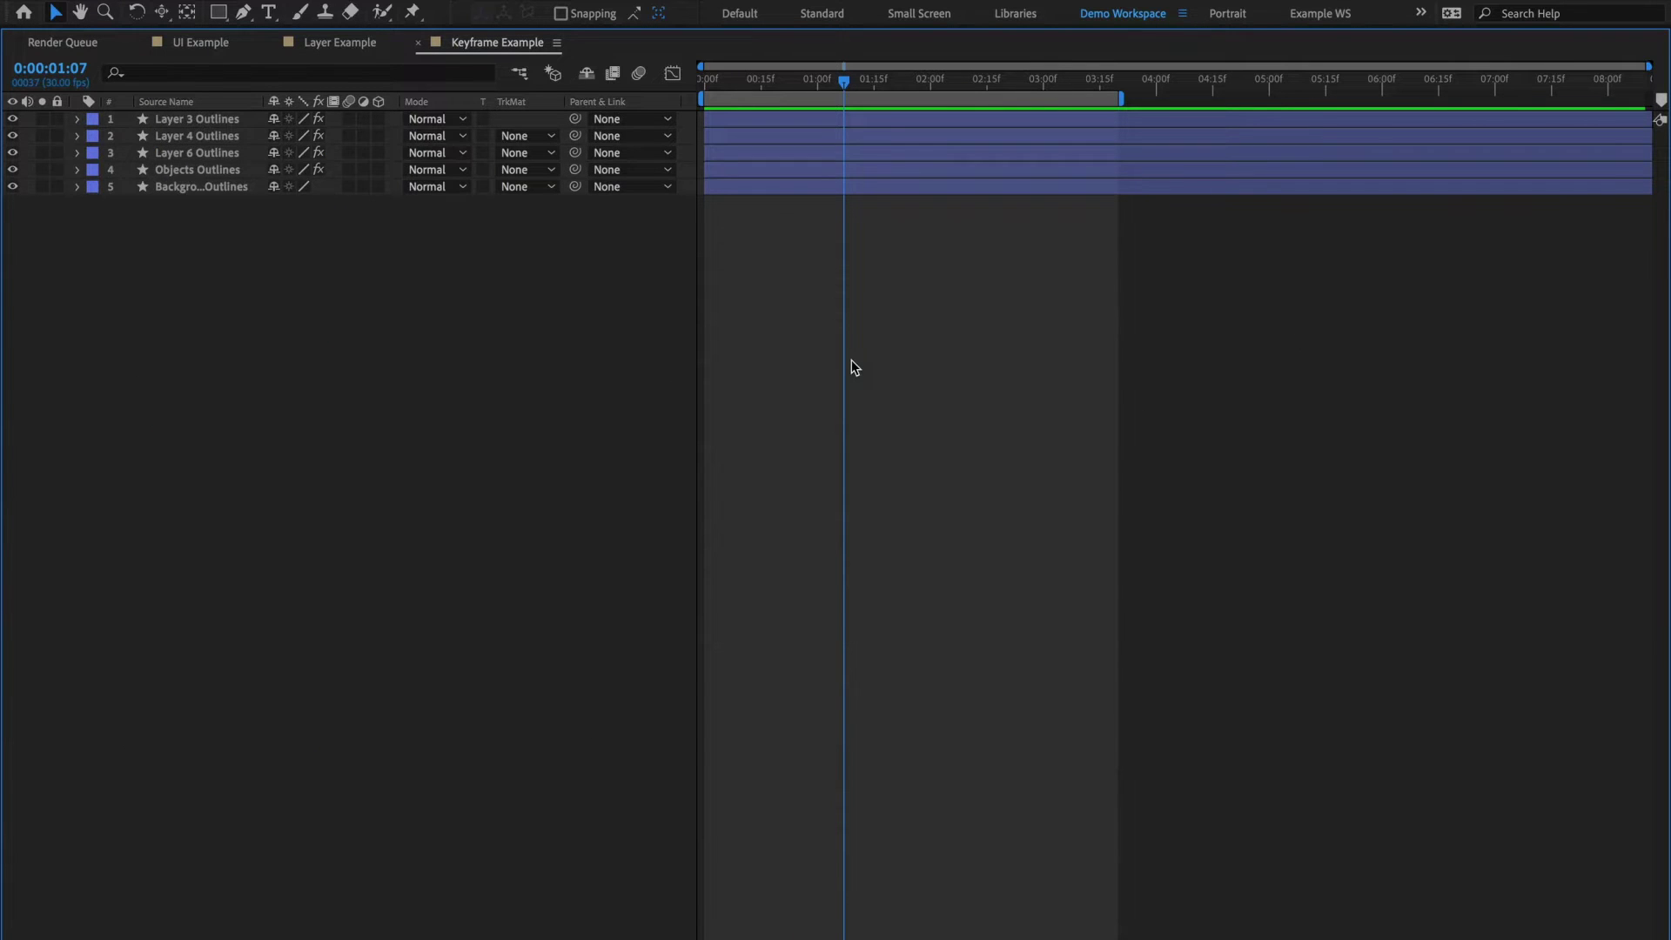
key(ctrl+a)
key(u)
scroll(902, 587, down, 10)
scroll(902, 587, up, 5)
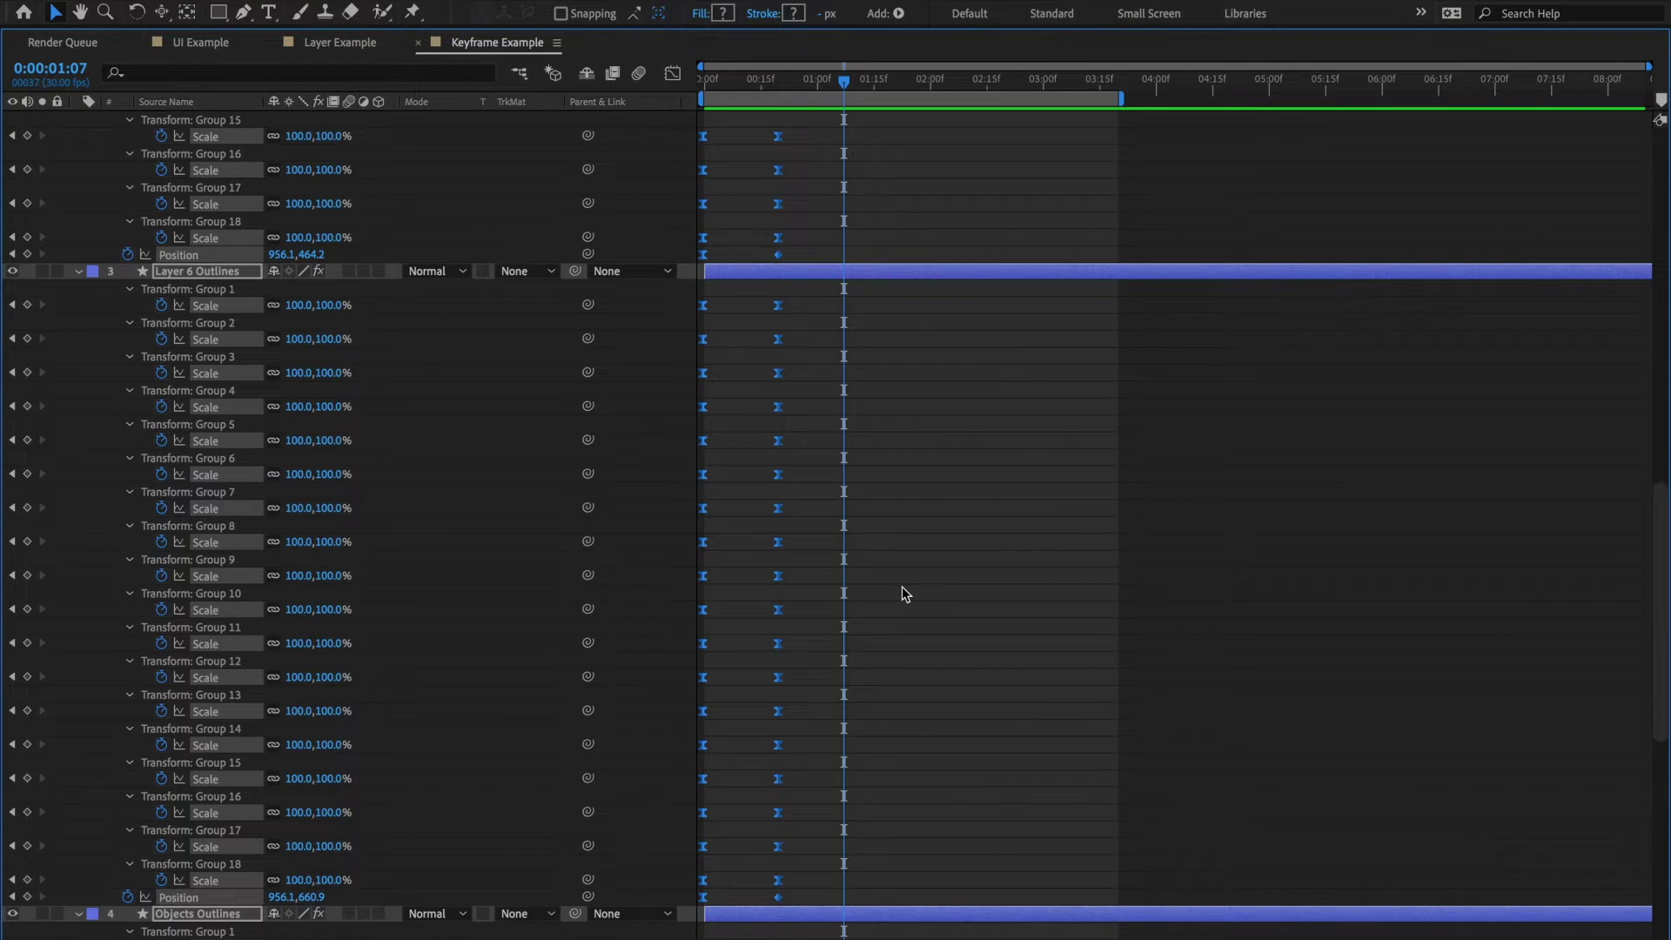
key(grave)
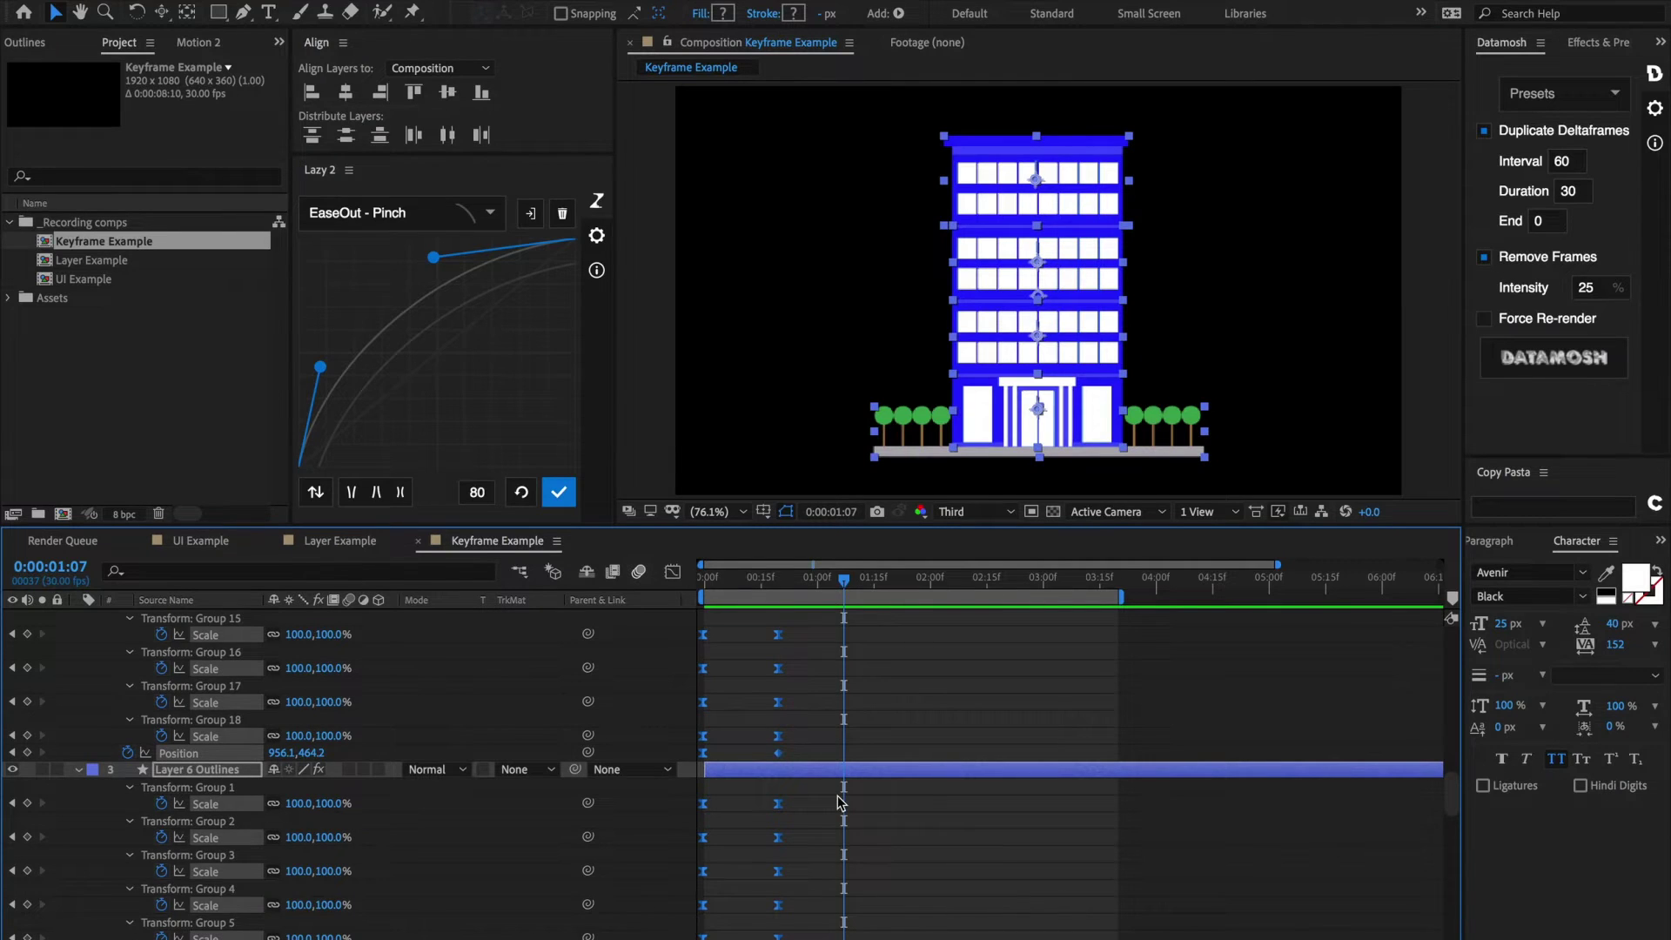
scroll(840, 801, up, 10)
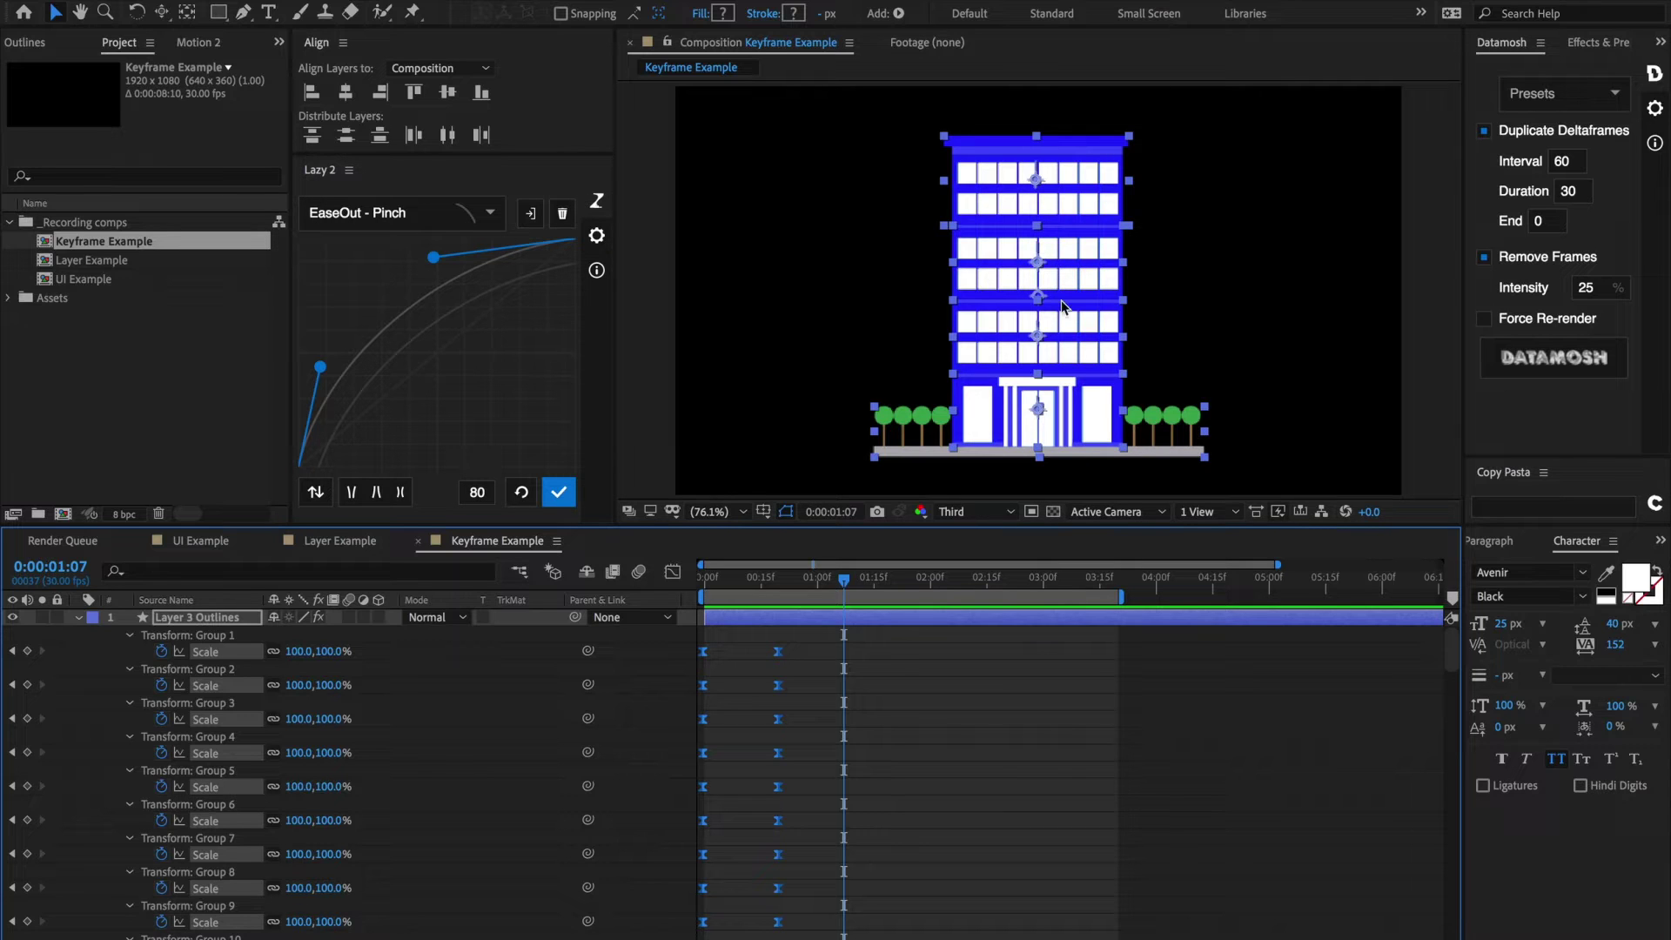
- Stagger all selected building keyframes over 80 frames along the EaseOut - Pinch curve
click(738, 577)
drag(718, 581, 814, 587)
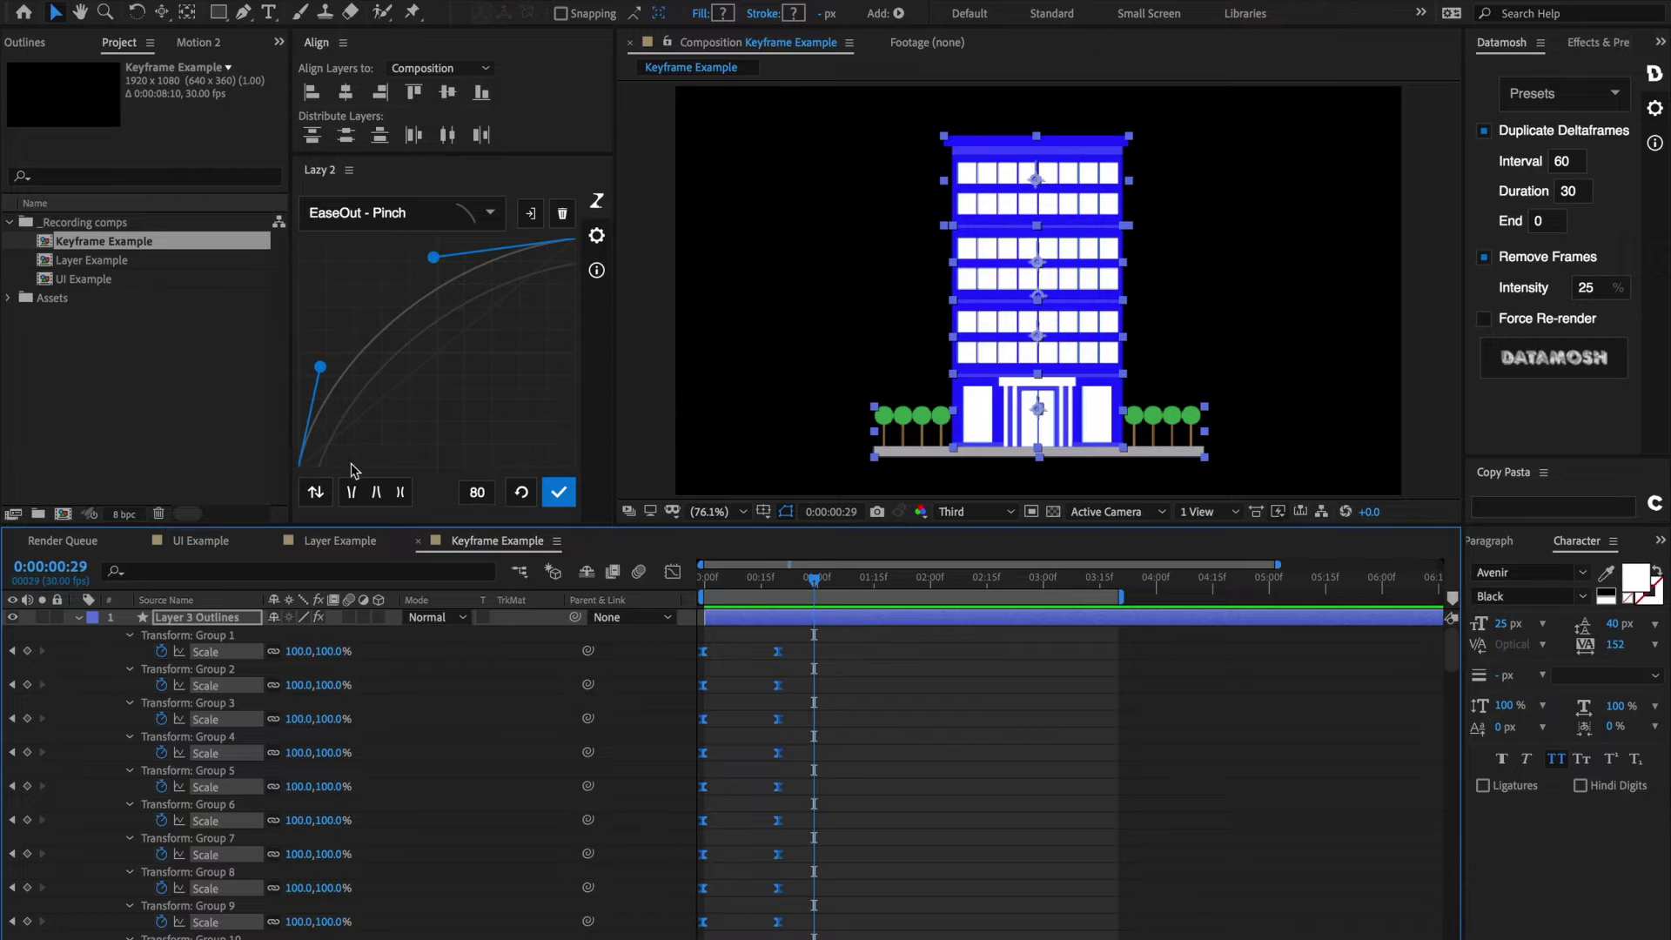
click(331, 496)
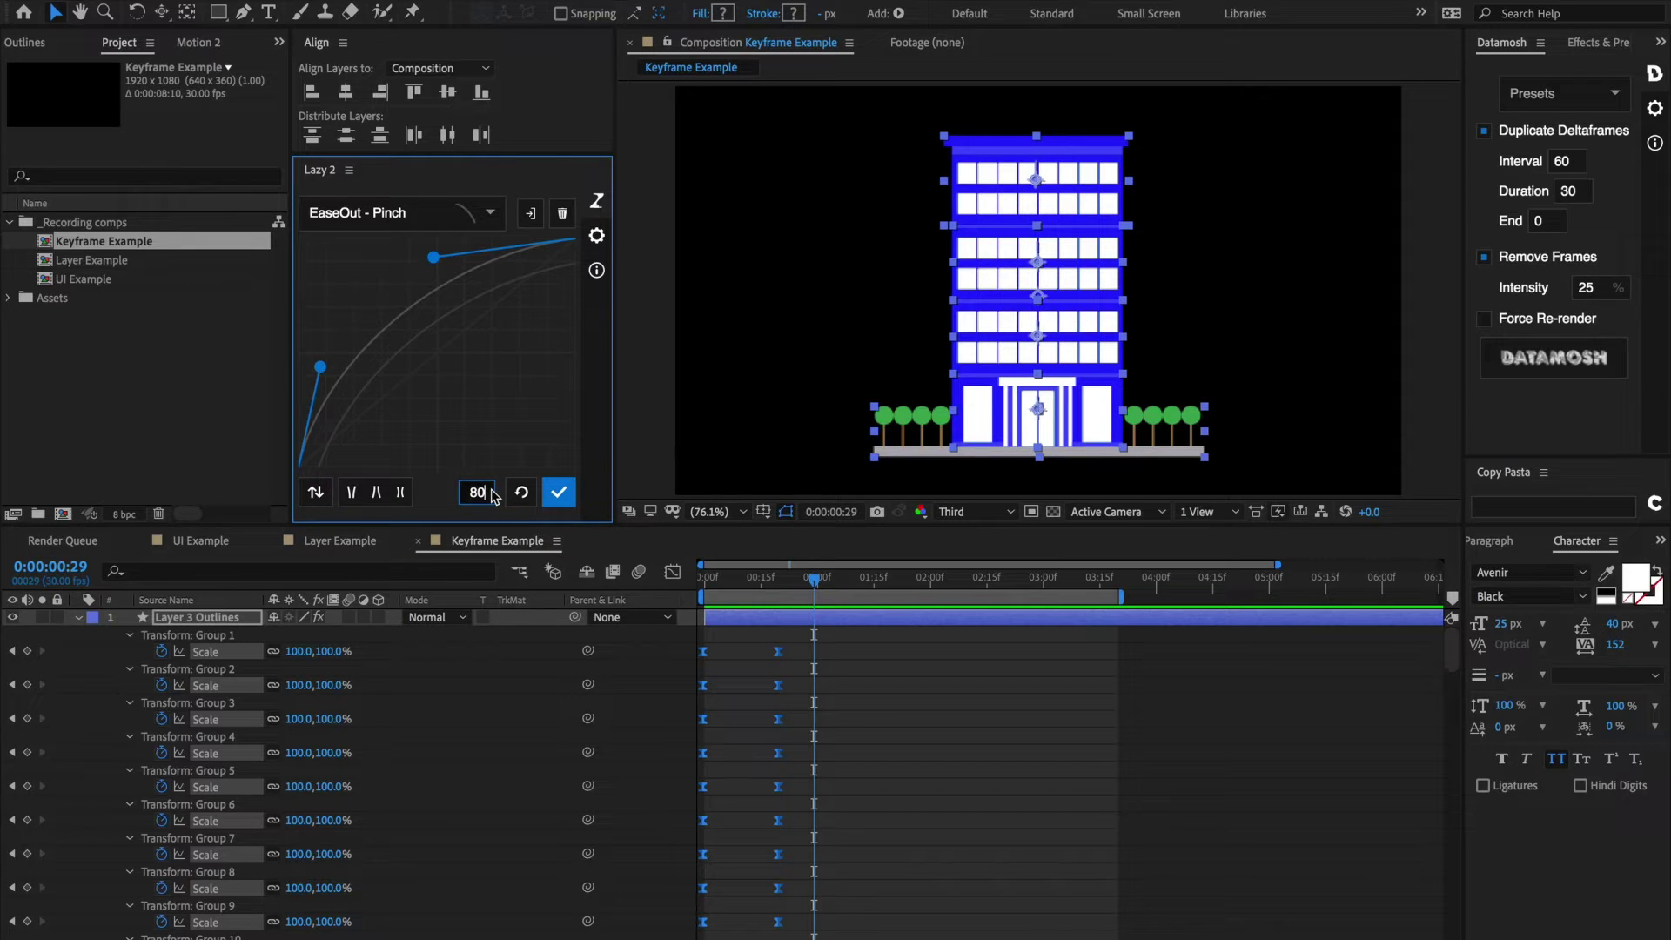
click(558, 492)
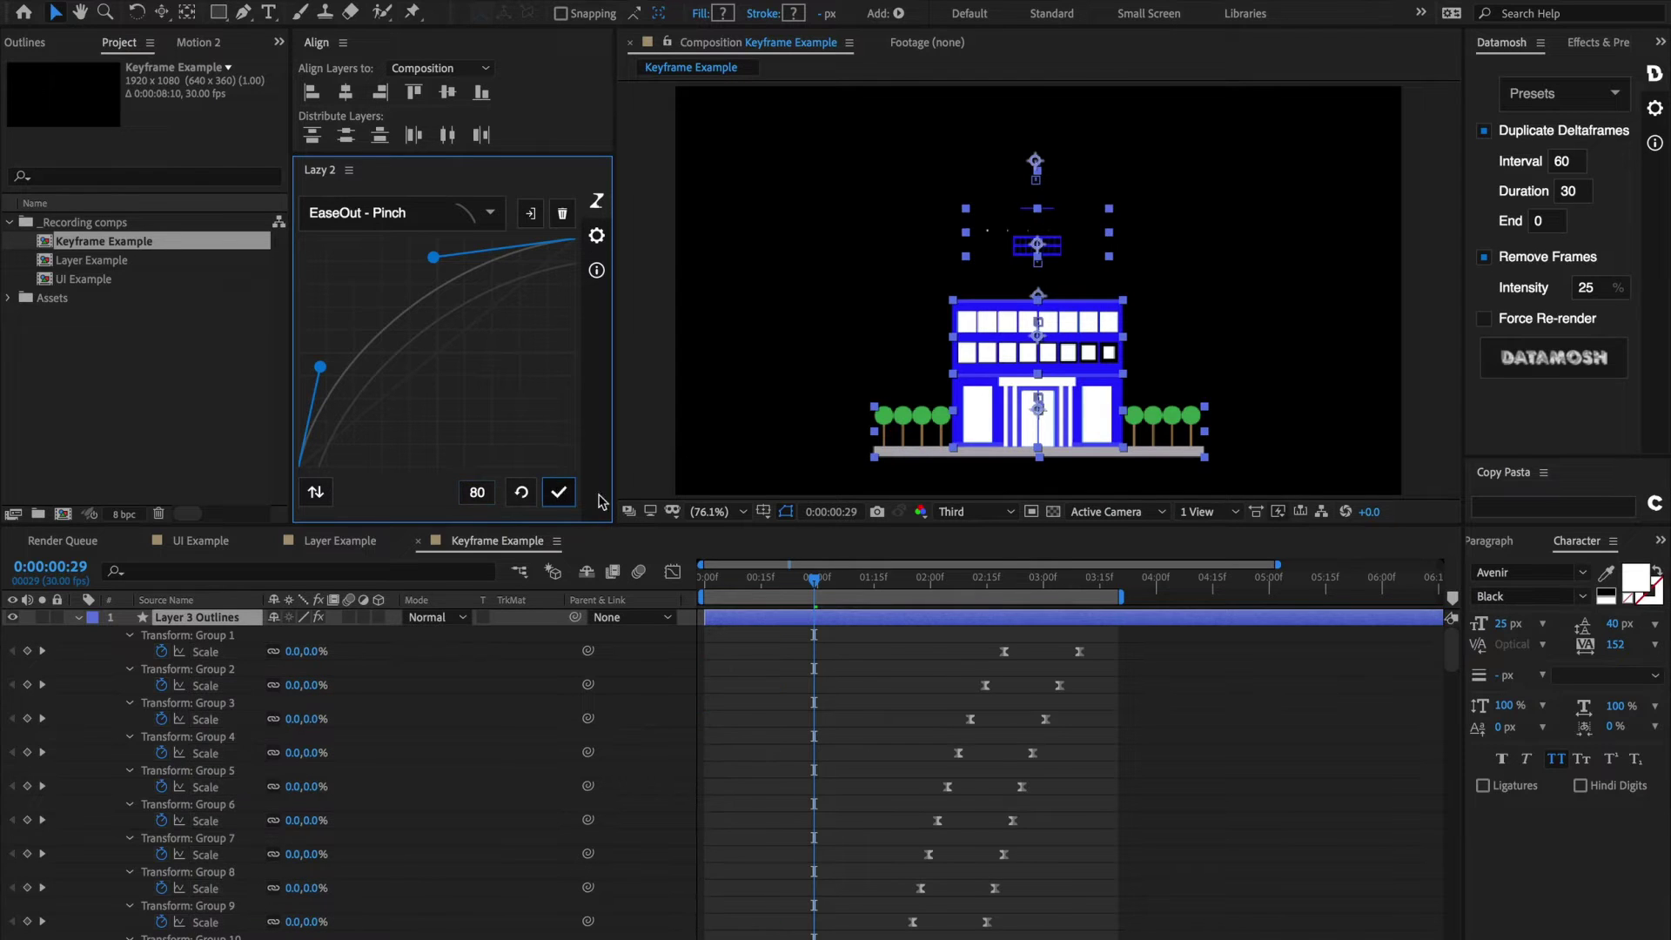
- Step back to 0:00:00:16 and examine the staggered keyframes of all layers in the enlarged timeline
key(Page_Up)
key(Page_Up)
key(Page_Up)
key(Page_Up)
key(Page_Up)
key(Page_Up)
key(Page_Up)
key(Page_Up)
key(Page_Up)
key(Page_Up)
key(Page_Up)
key(Page_Up)
key(Page_Up)
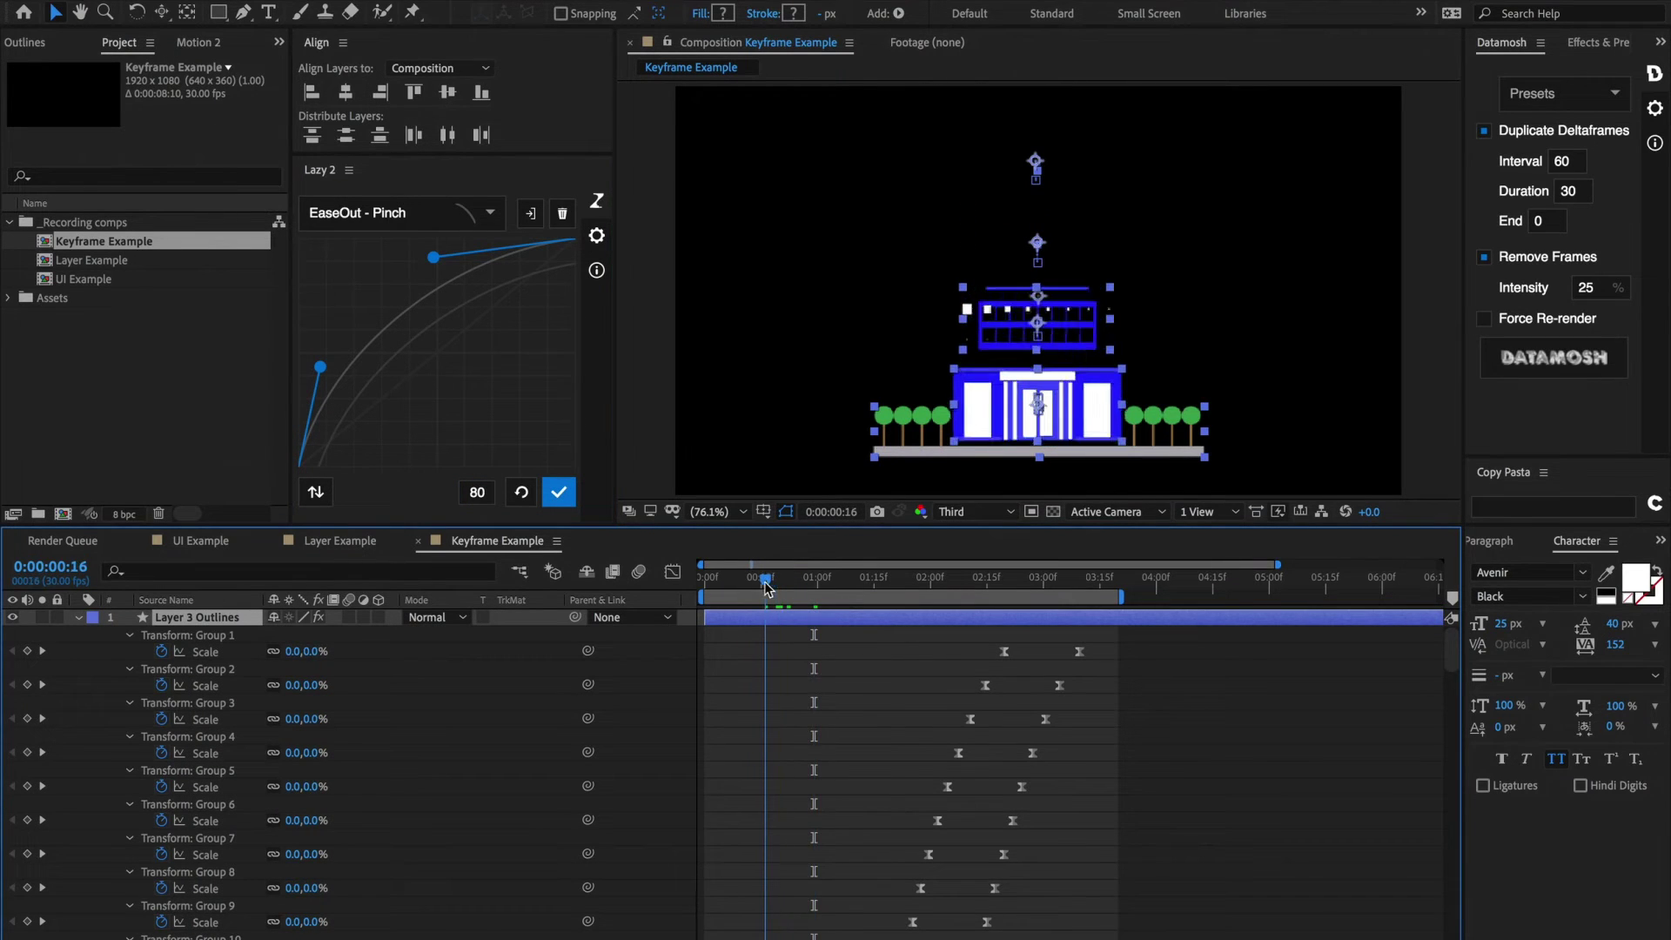
key(grave)
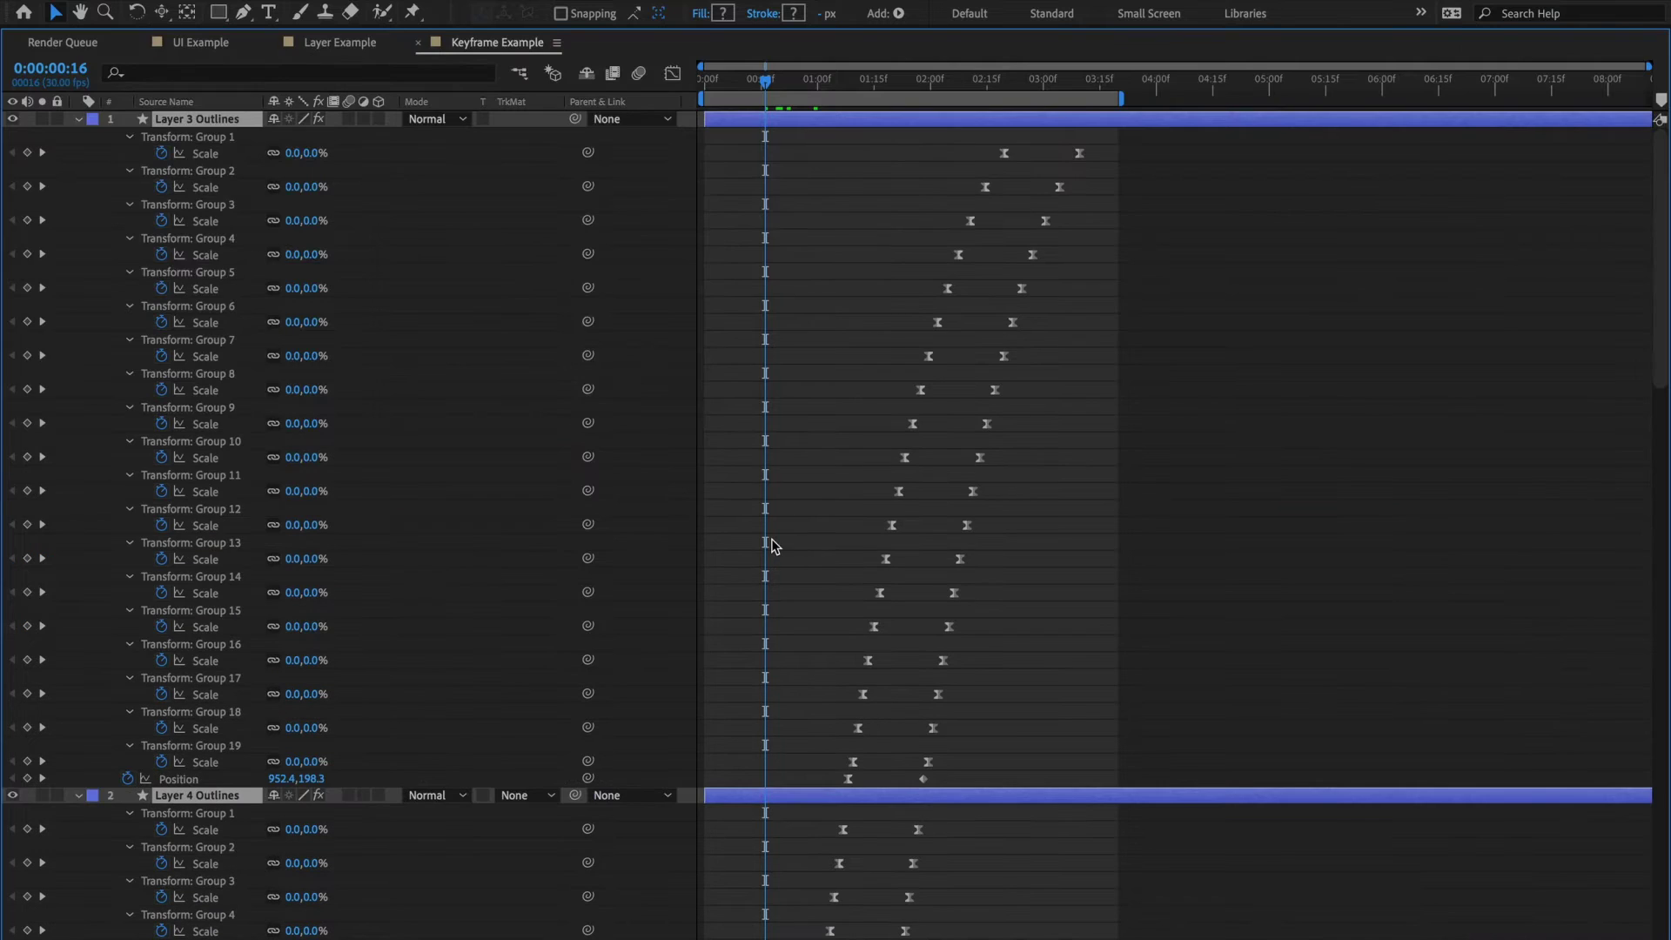
scroll(771, 546, down, 8)
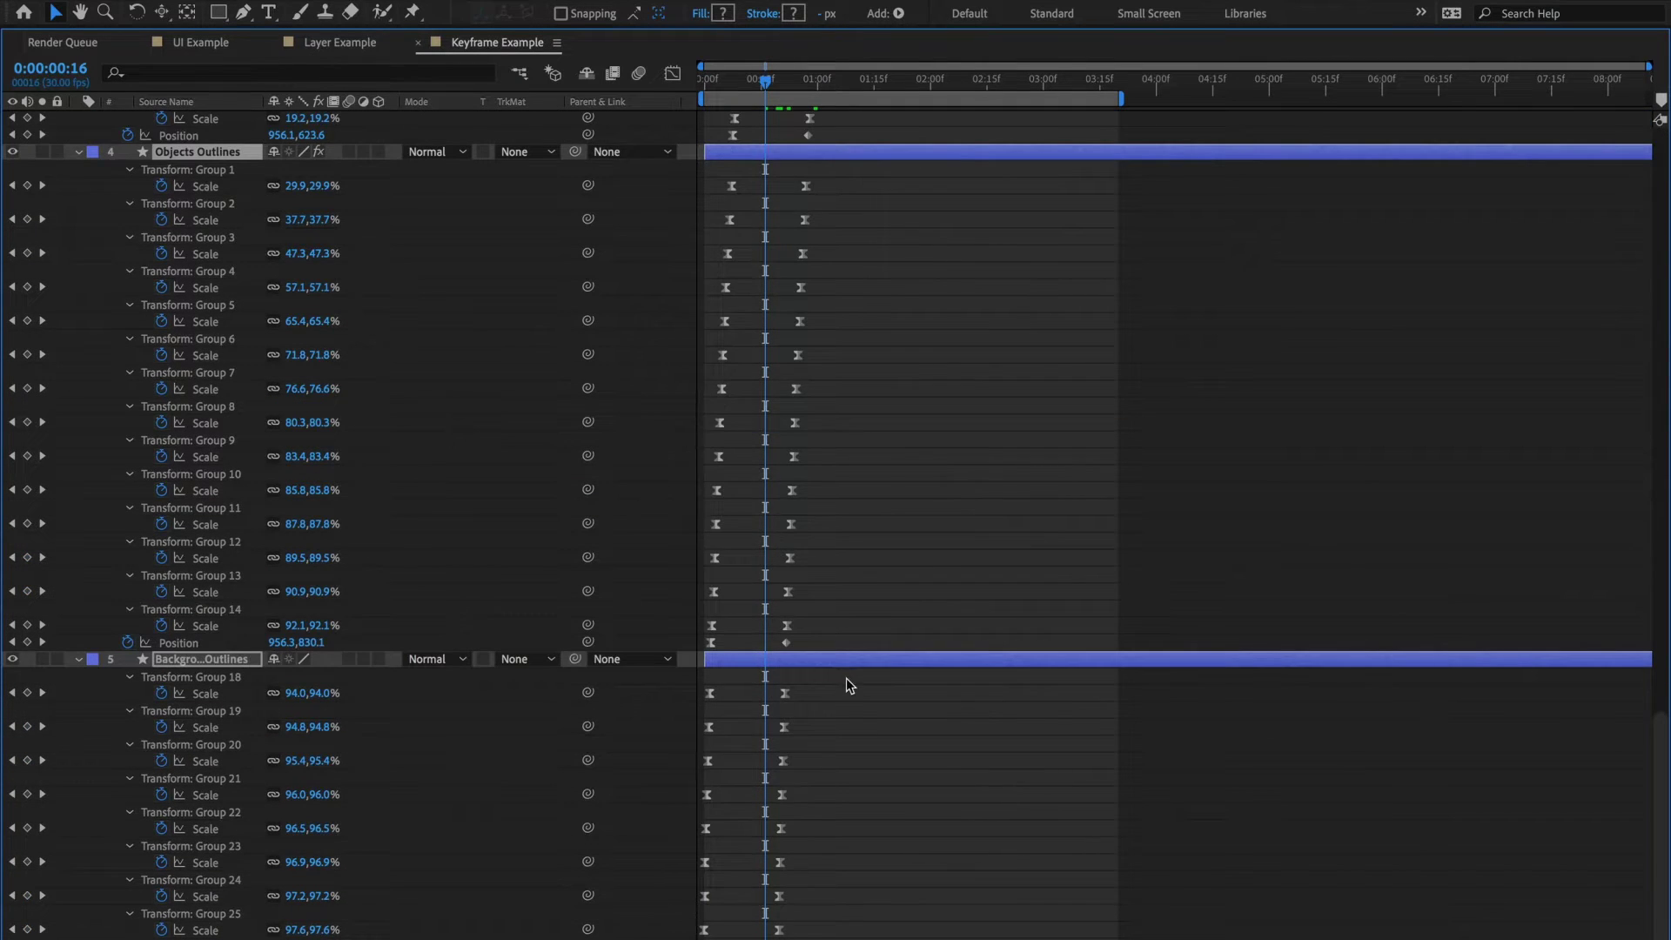
scroll(846, 677, up, 10)
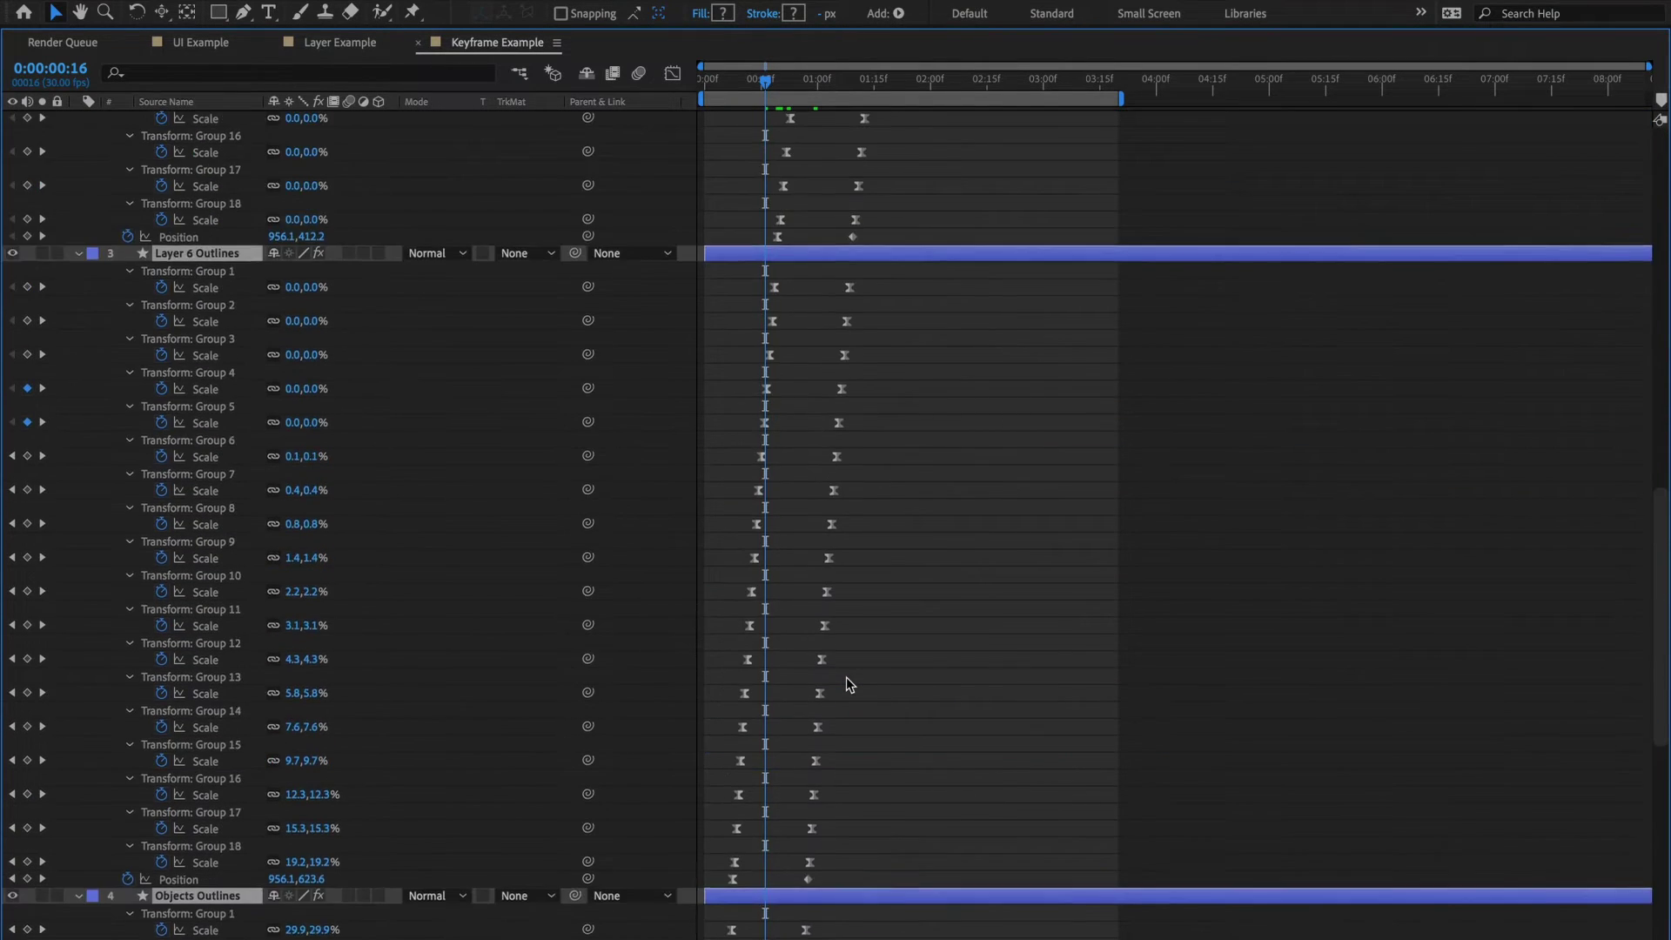
scroll(845, 677, up, 15)
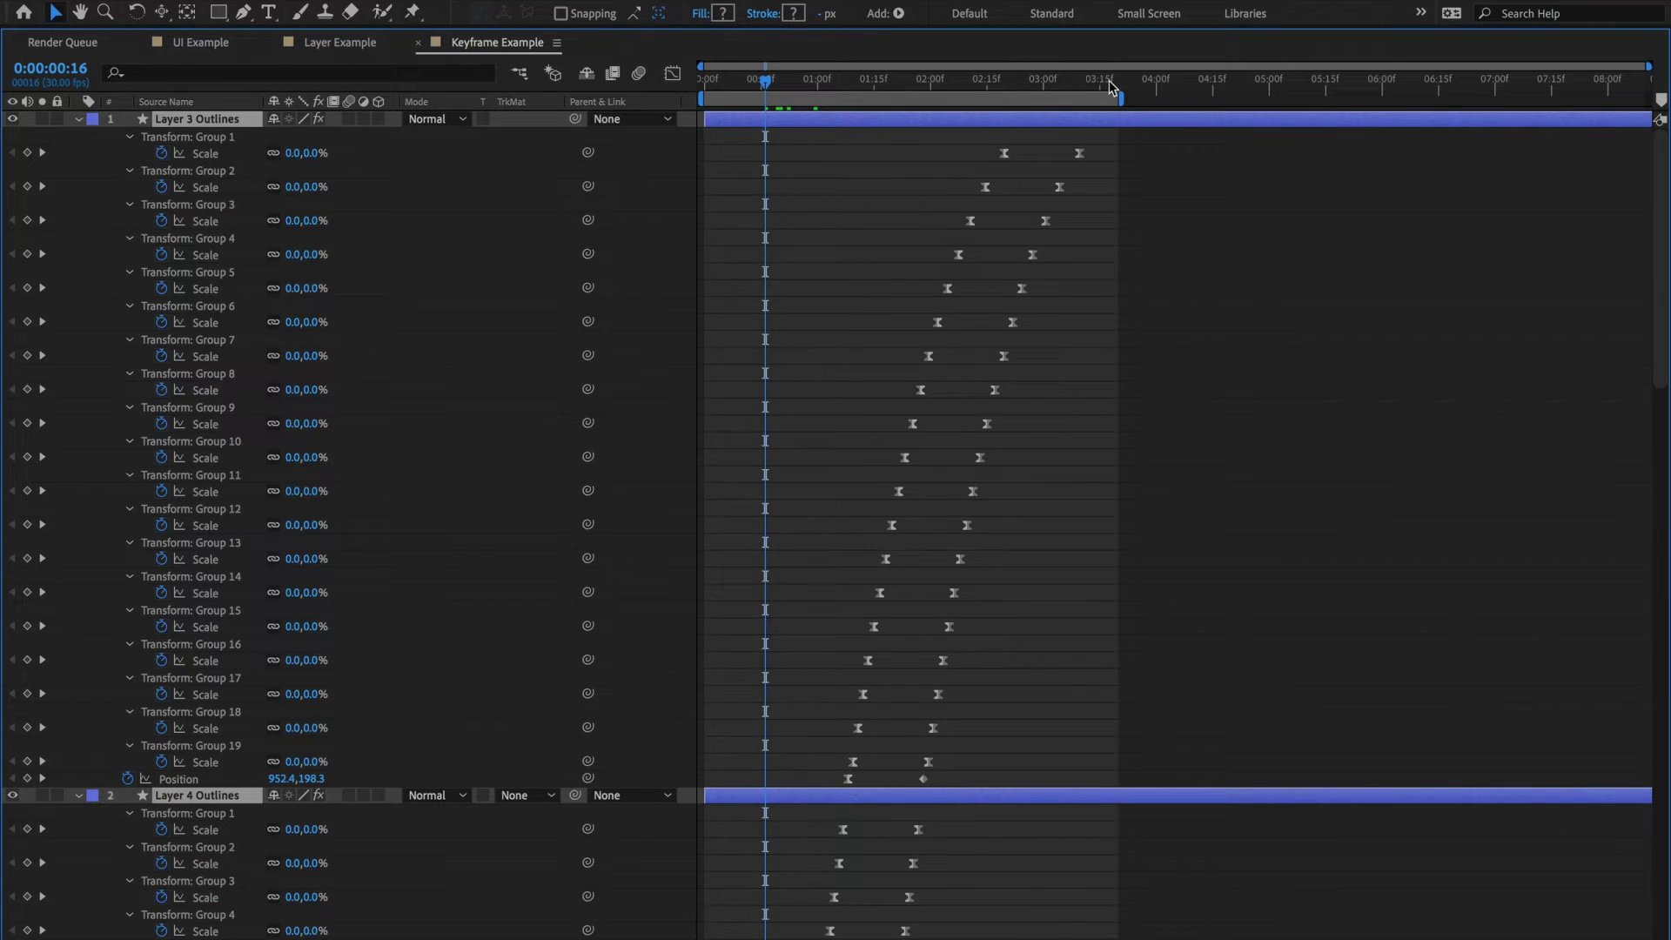
key(grave)
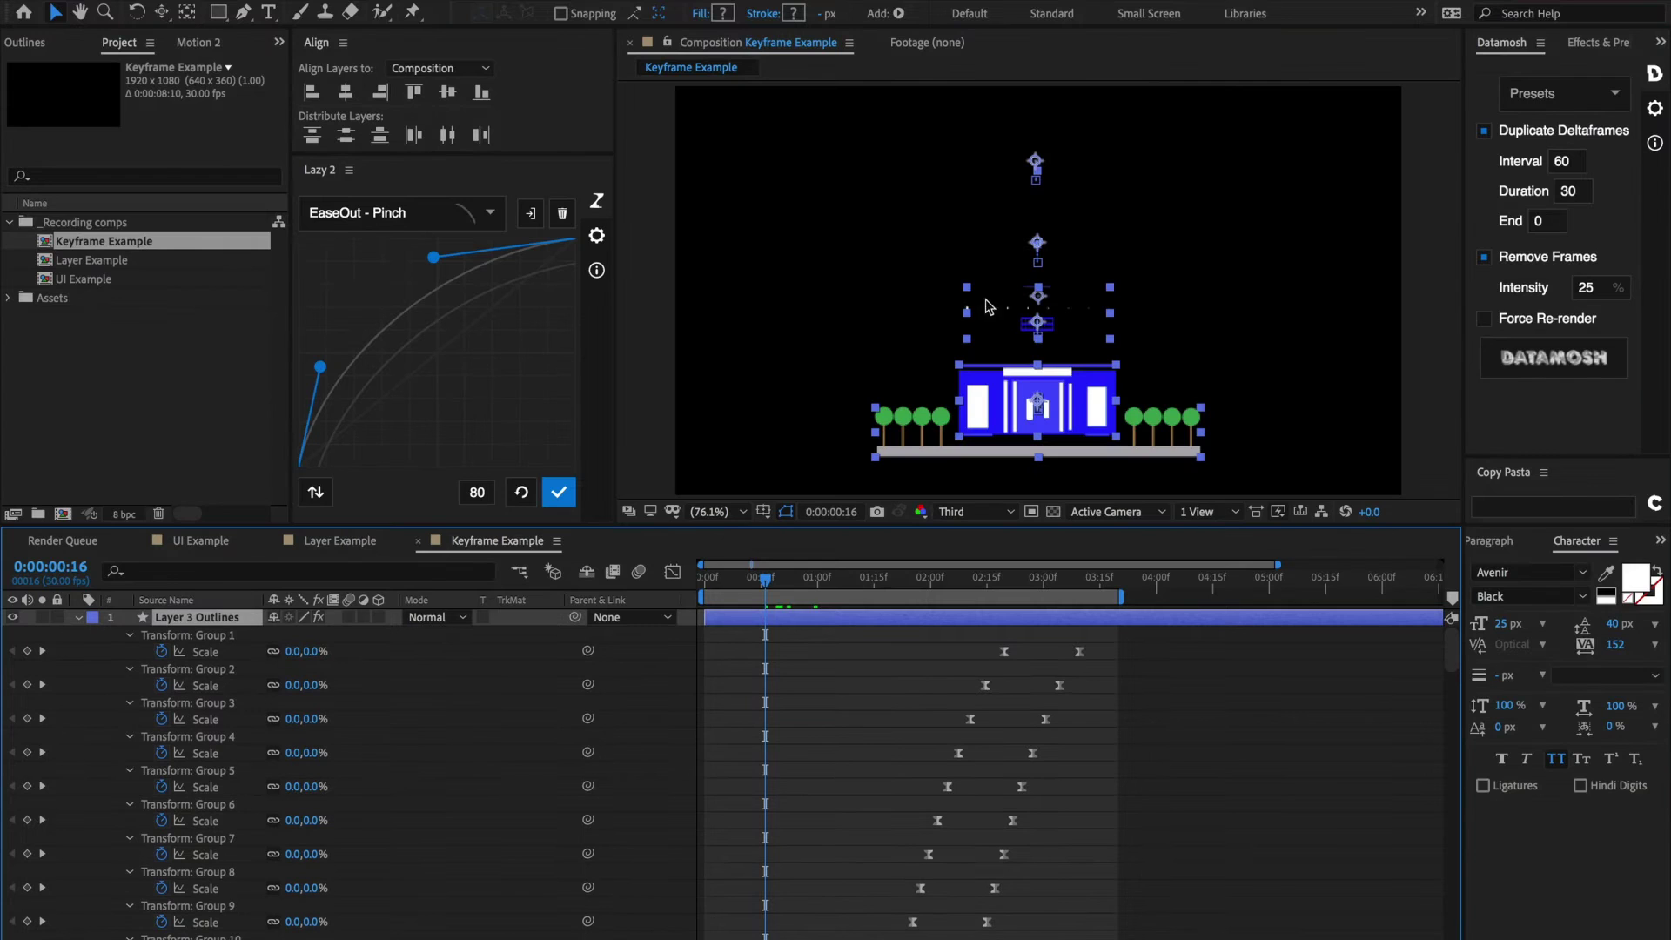
- Preview the staggered building animation from the start and scrub through its opening frames
drag(736, 576, 705, 577)
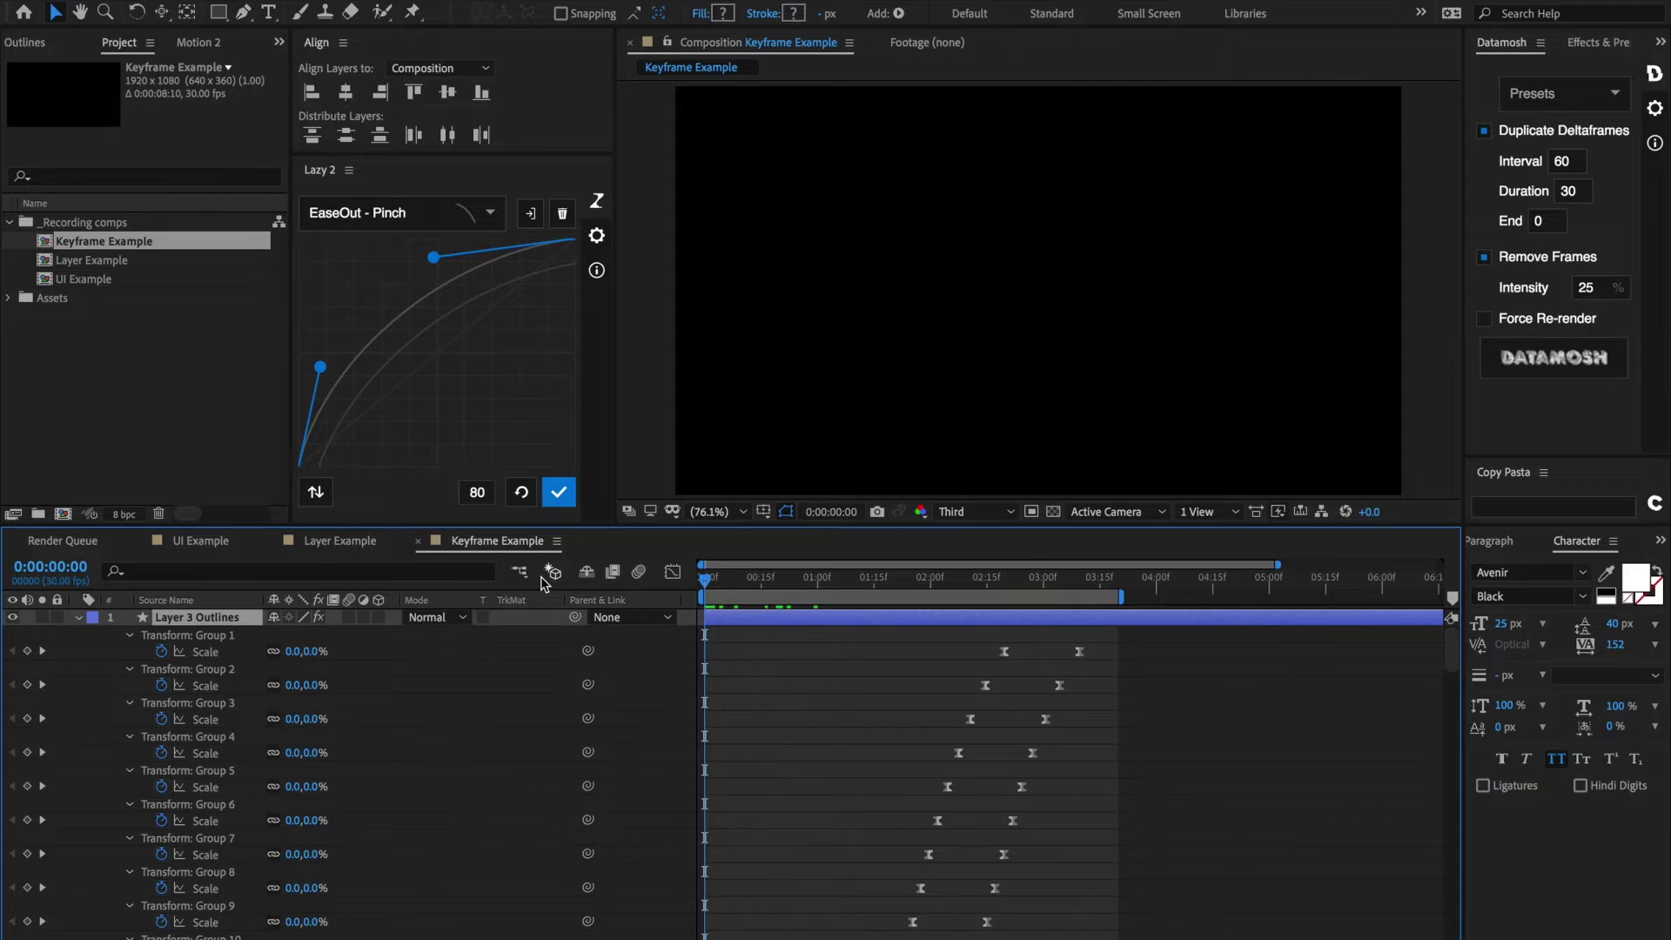
key(space)
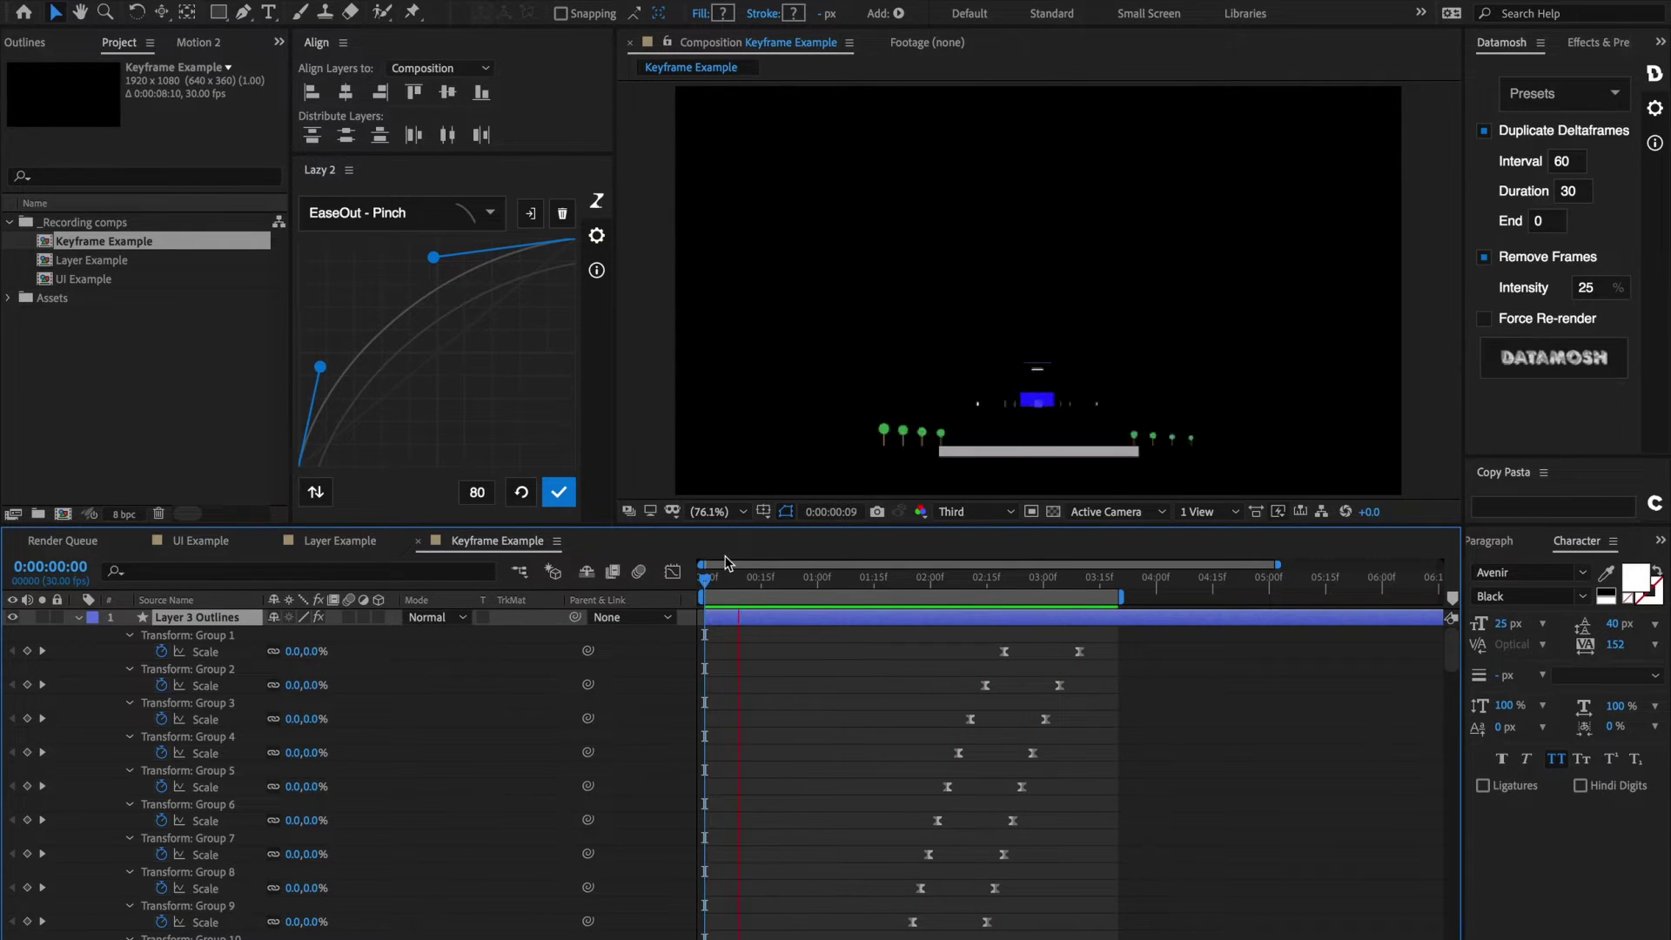
click(725, 576)
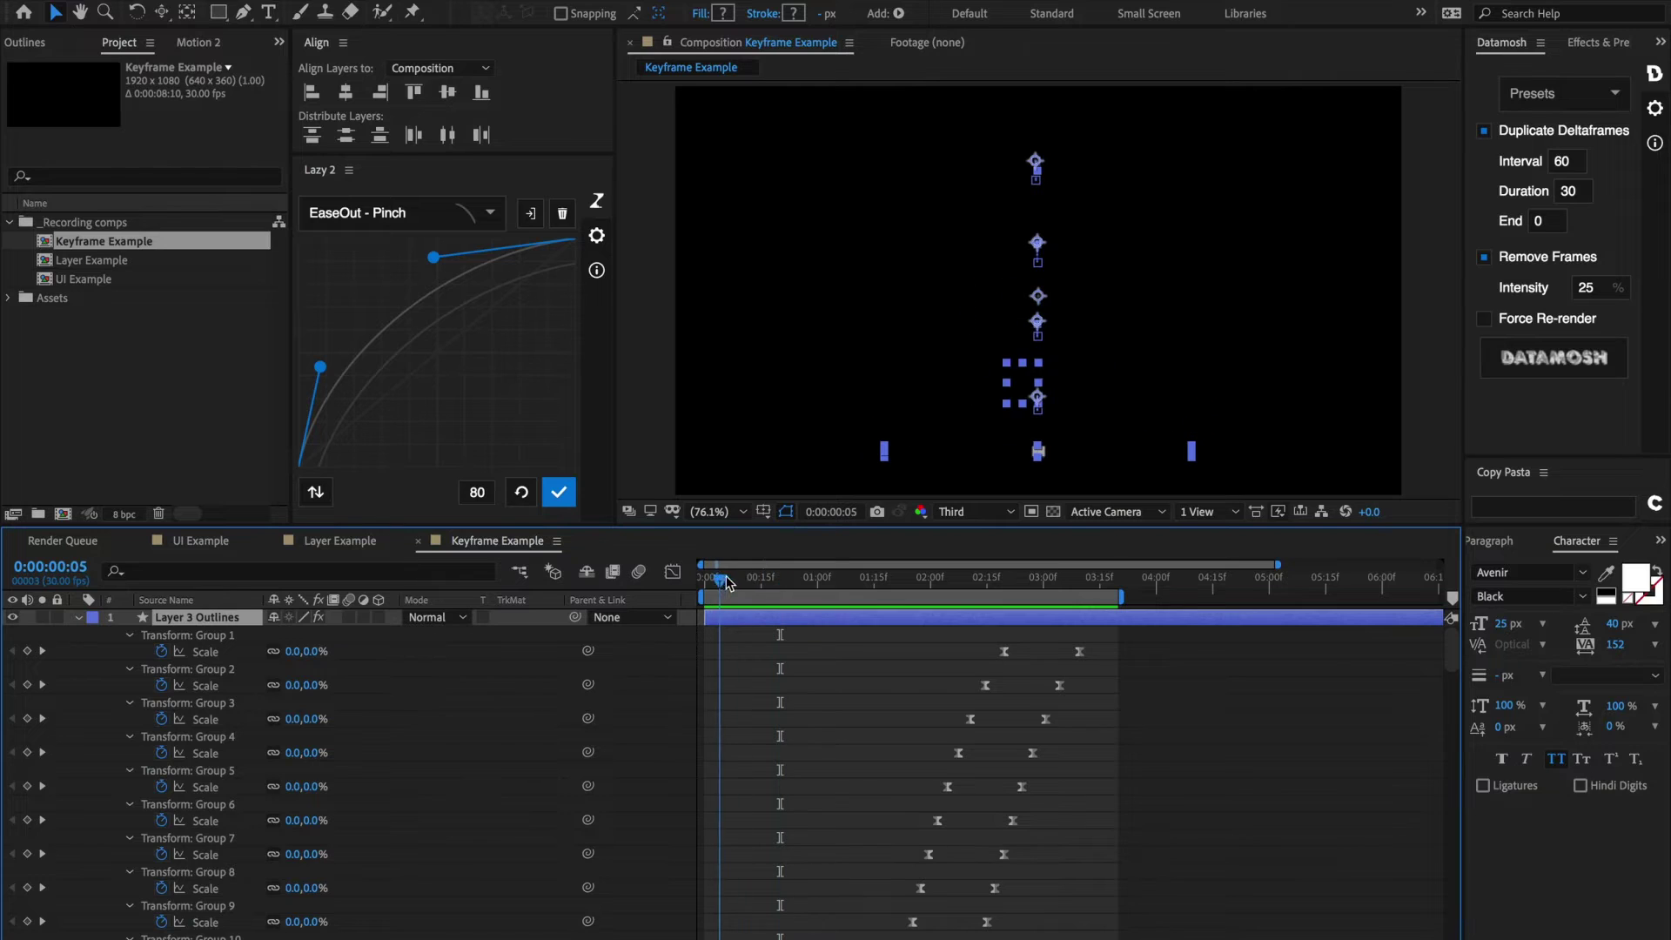
drag(727, 581, 758, 581)
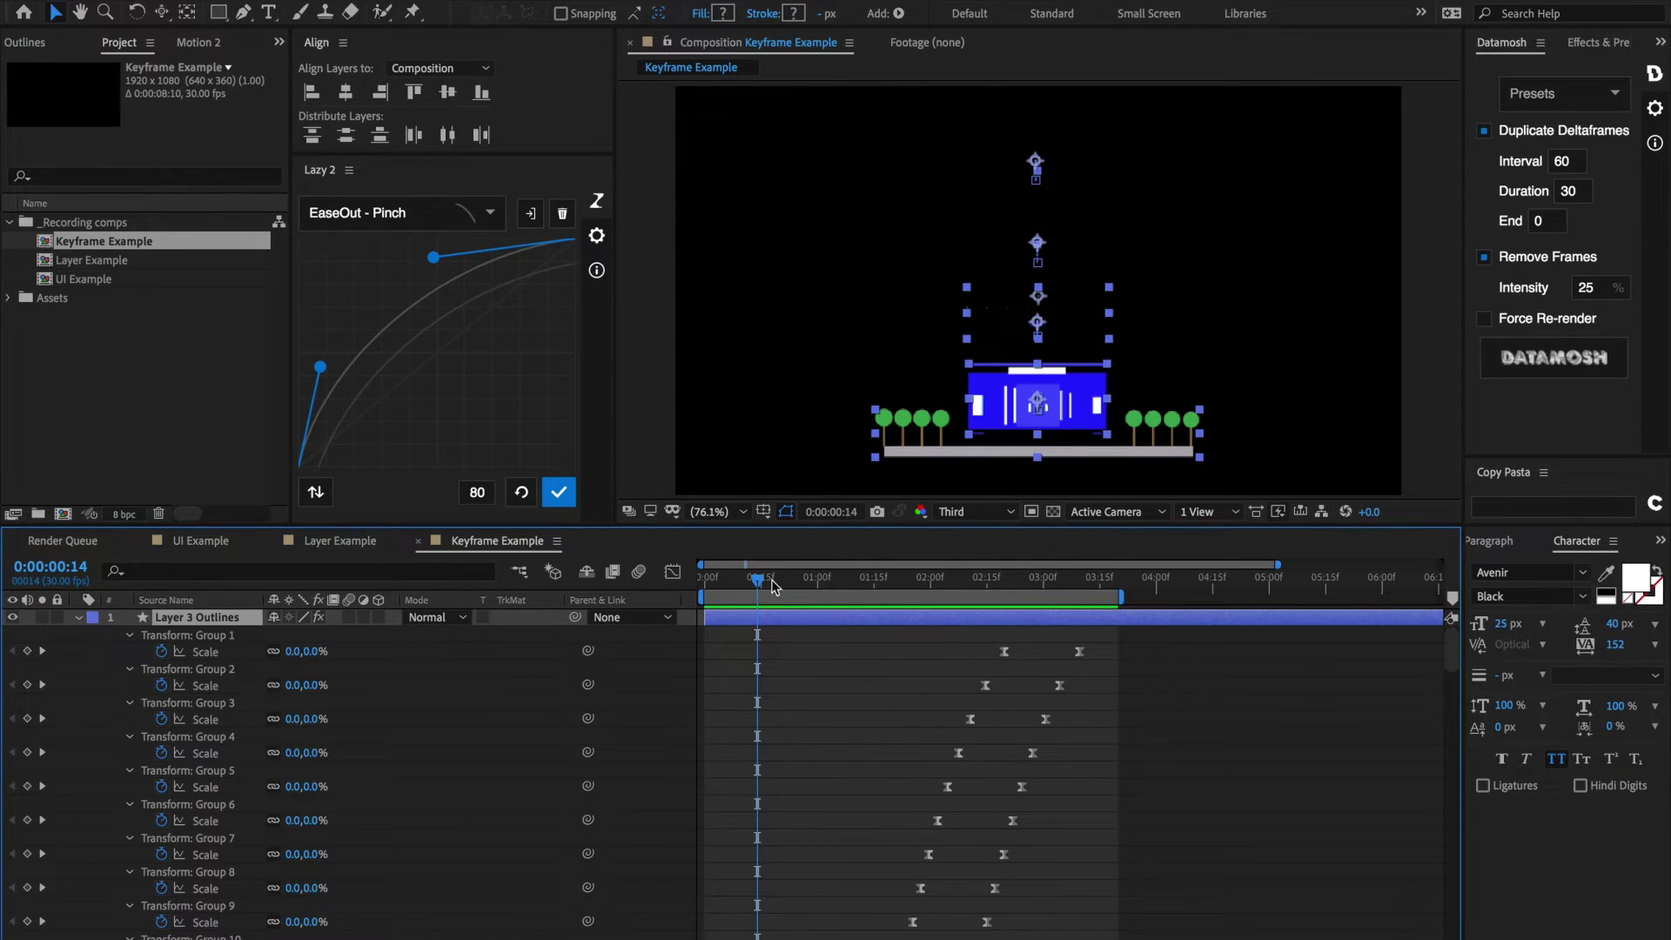
drag(772, 583, 902, 577)
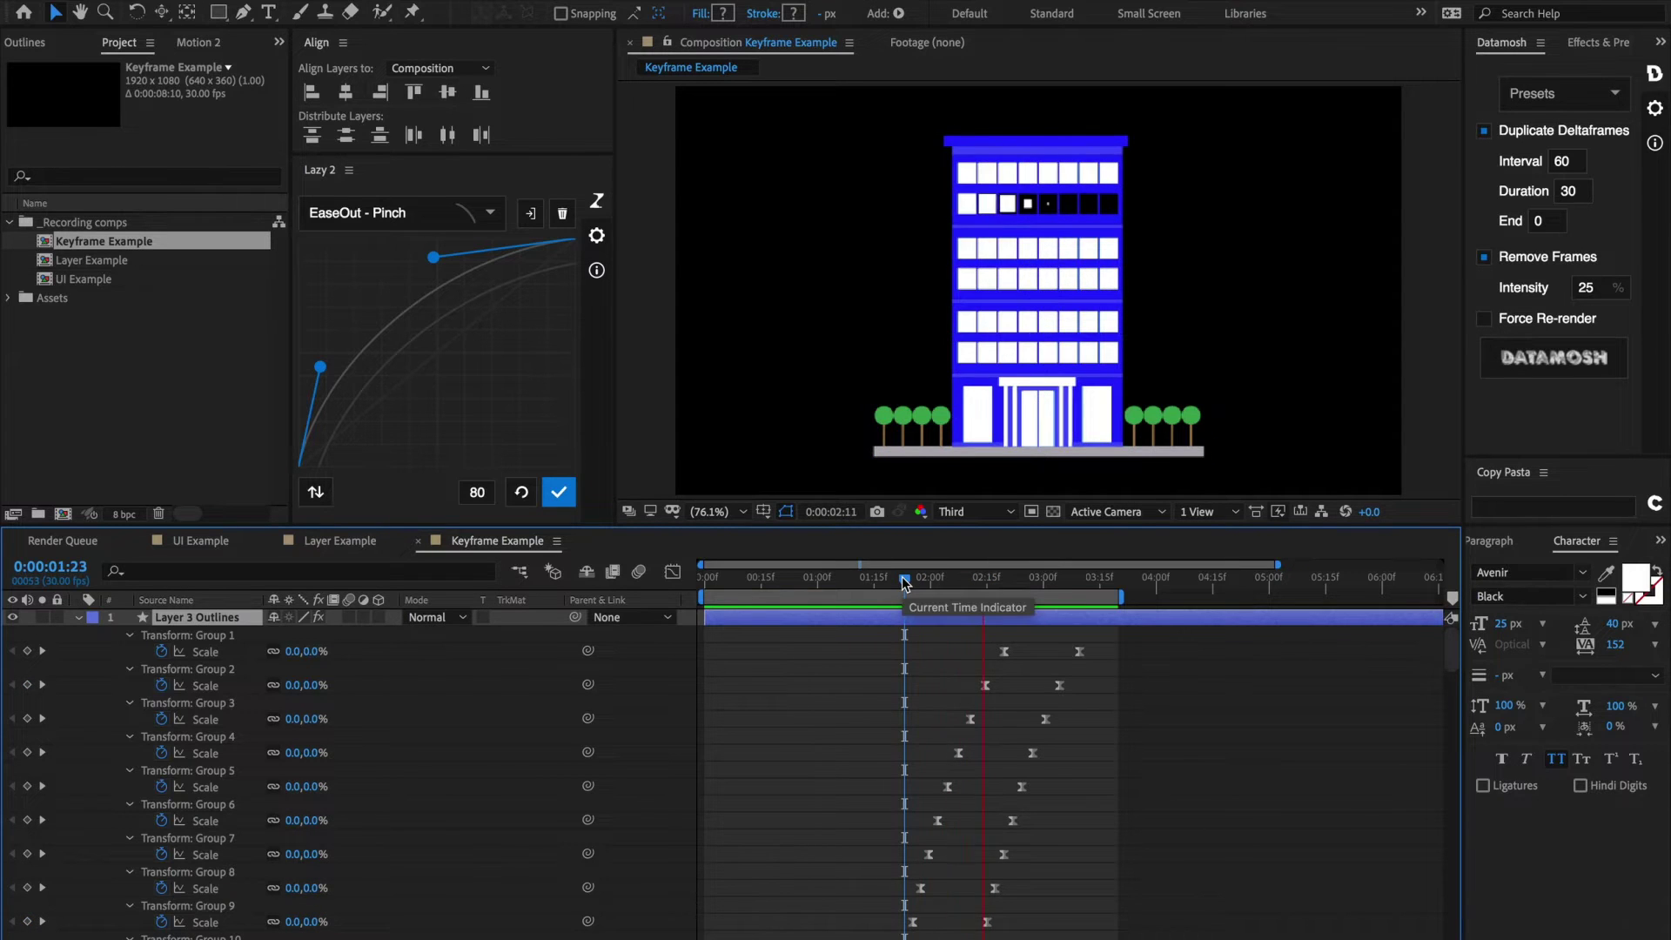
key(space)
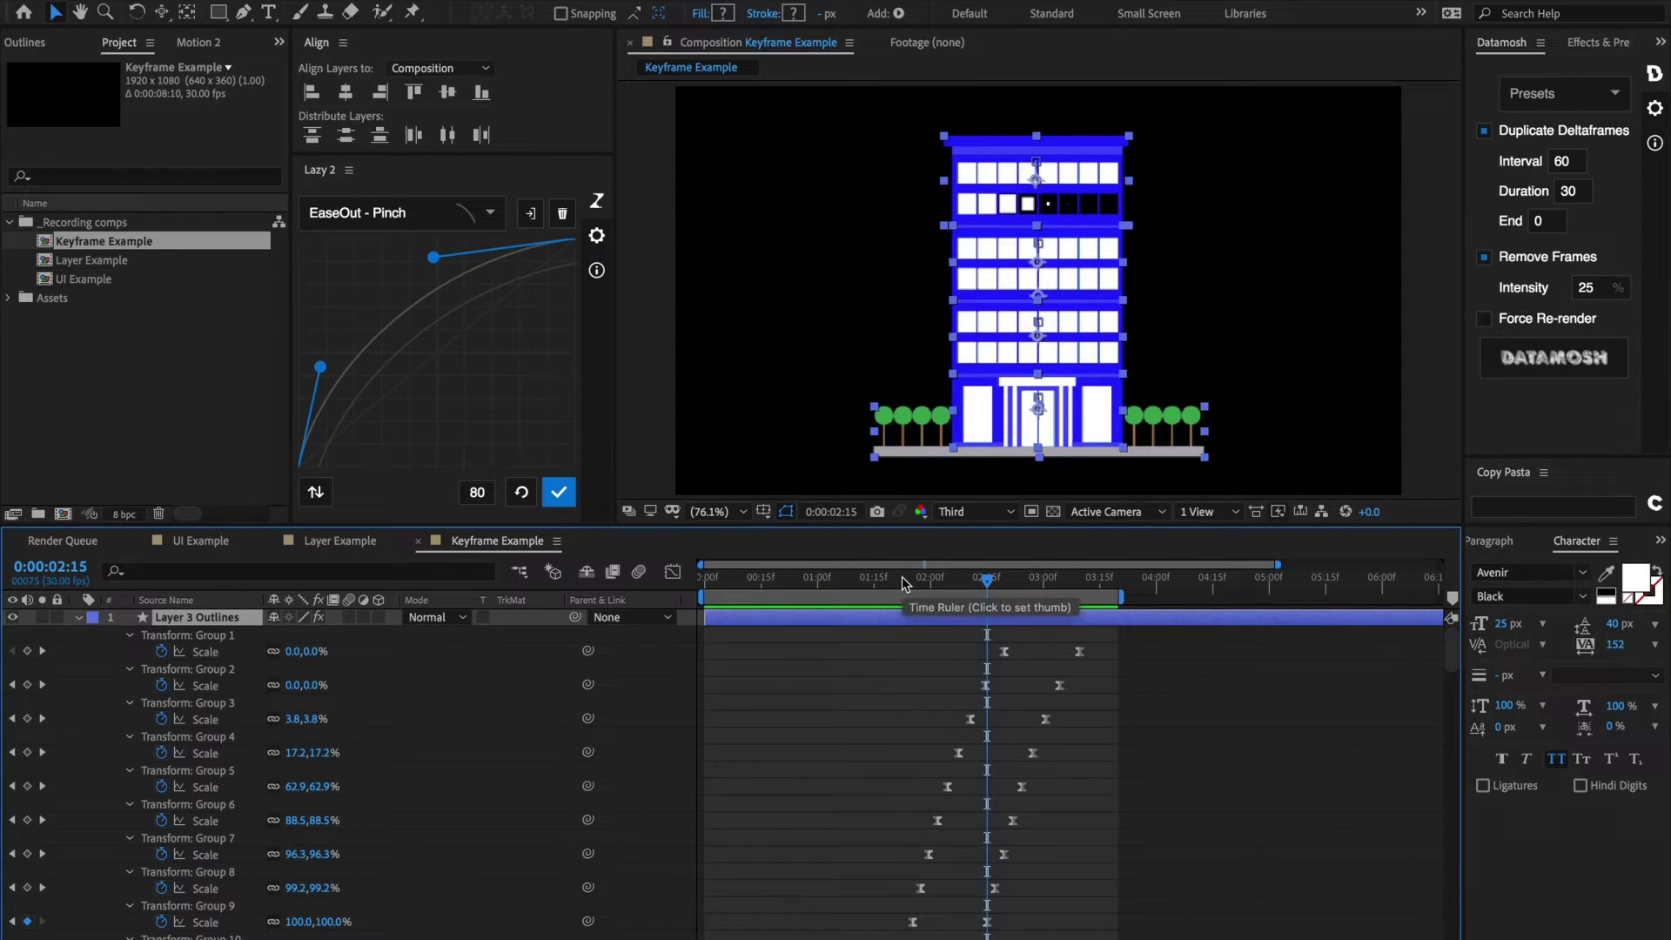
- Undo the keyframe stagger, redo it to compare both versions, and return the playhead to the start
key(ctrl+z)
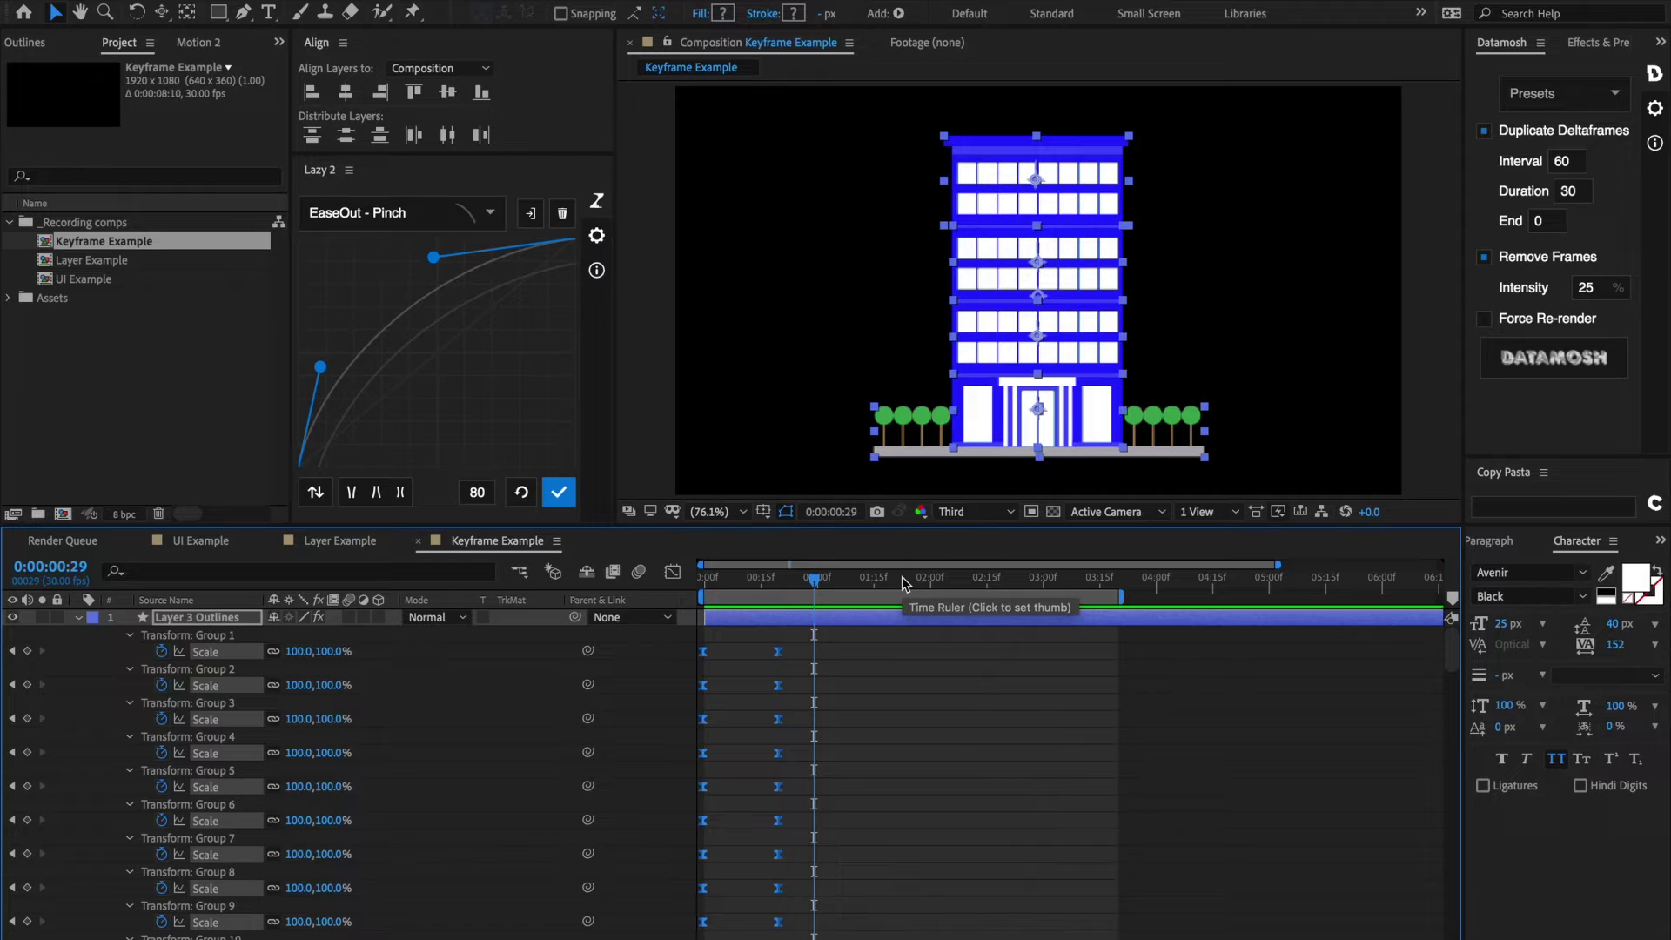
key(ctrl+shift+z)
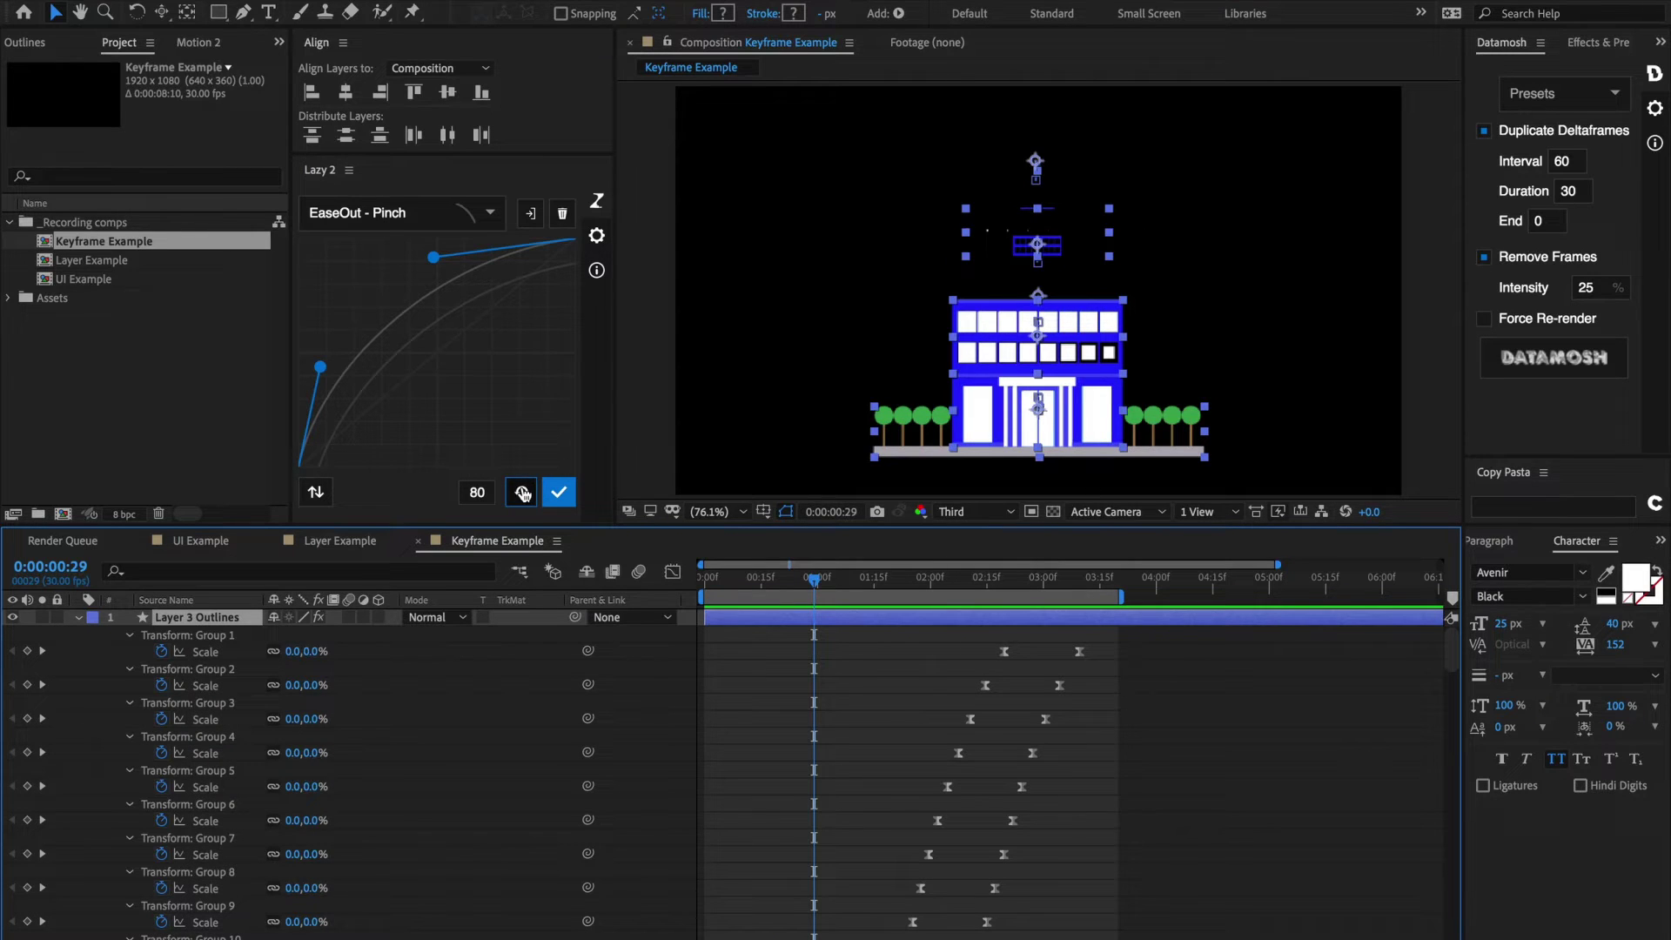
click(707, 578)
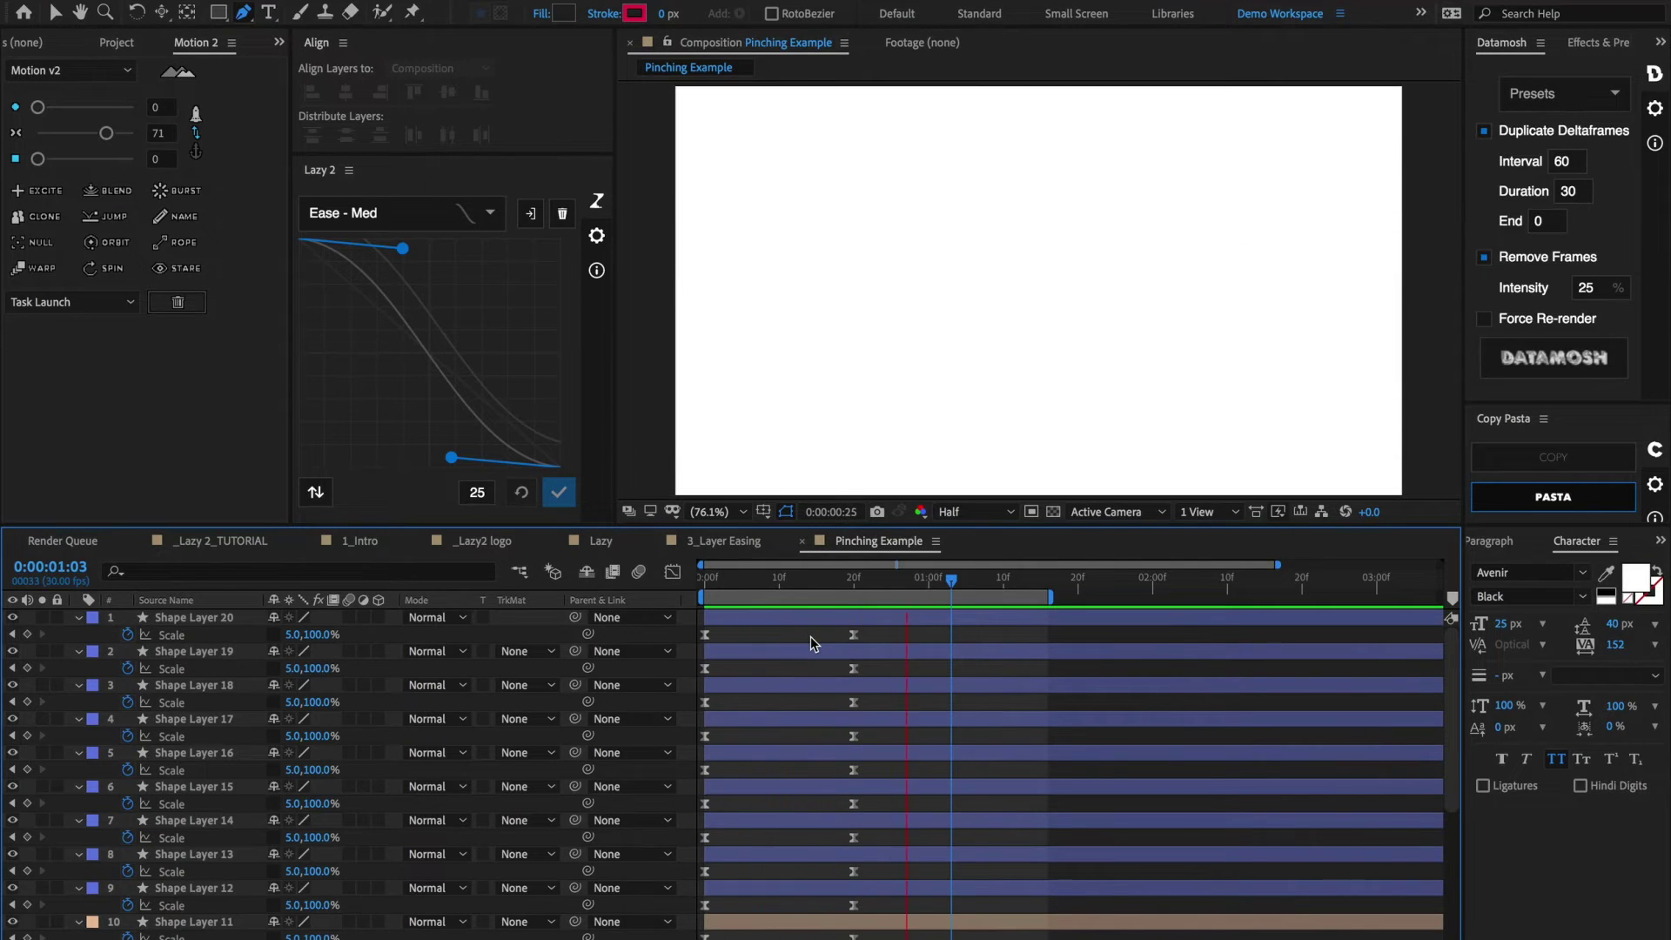
- Stop the Pinching Example preview, move to 0:00:00:11 and select the Scale keyframes of Shape Layer 20 through Shape Layer 12
key(space)
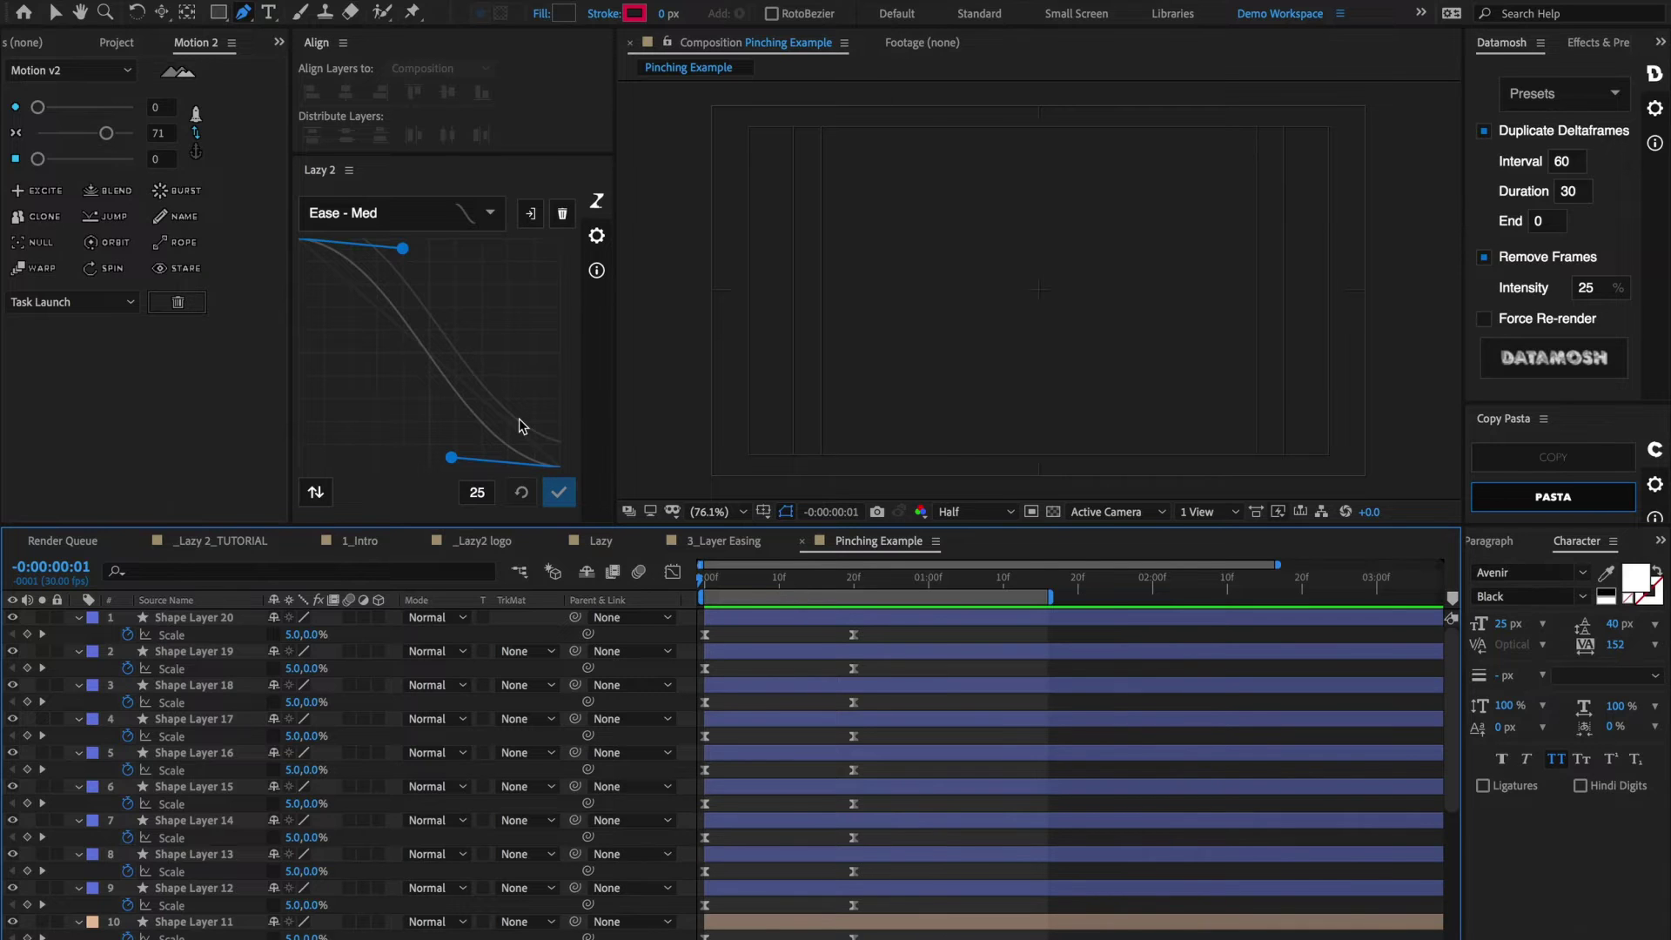
key(v)
click(787, 580)
drag(873, 633, 694, 911)
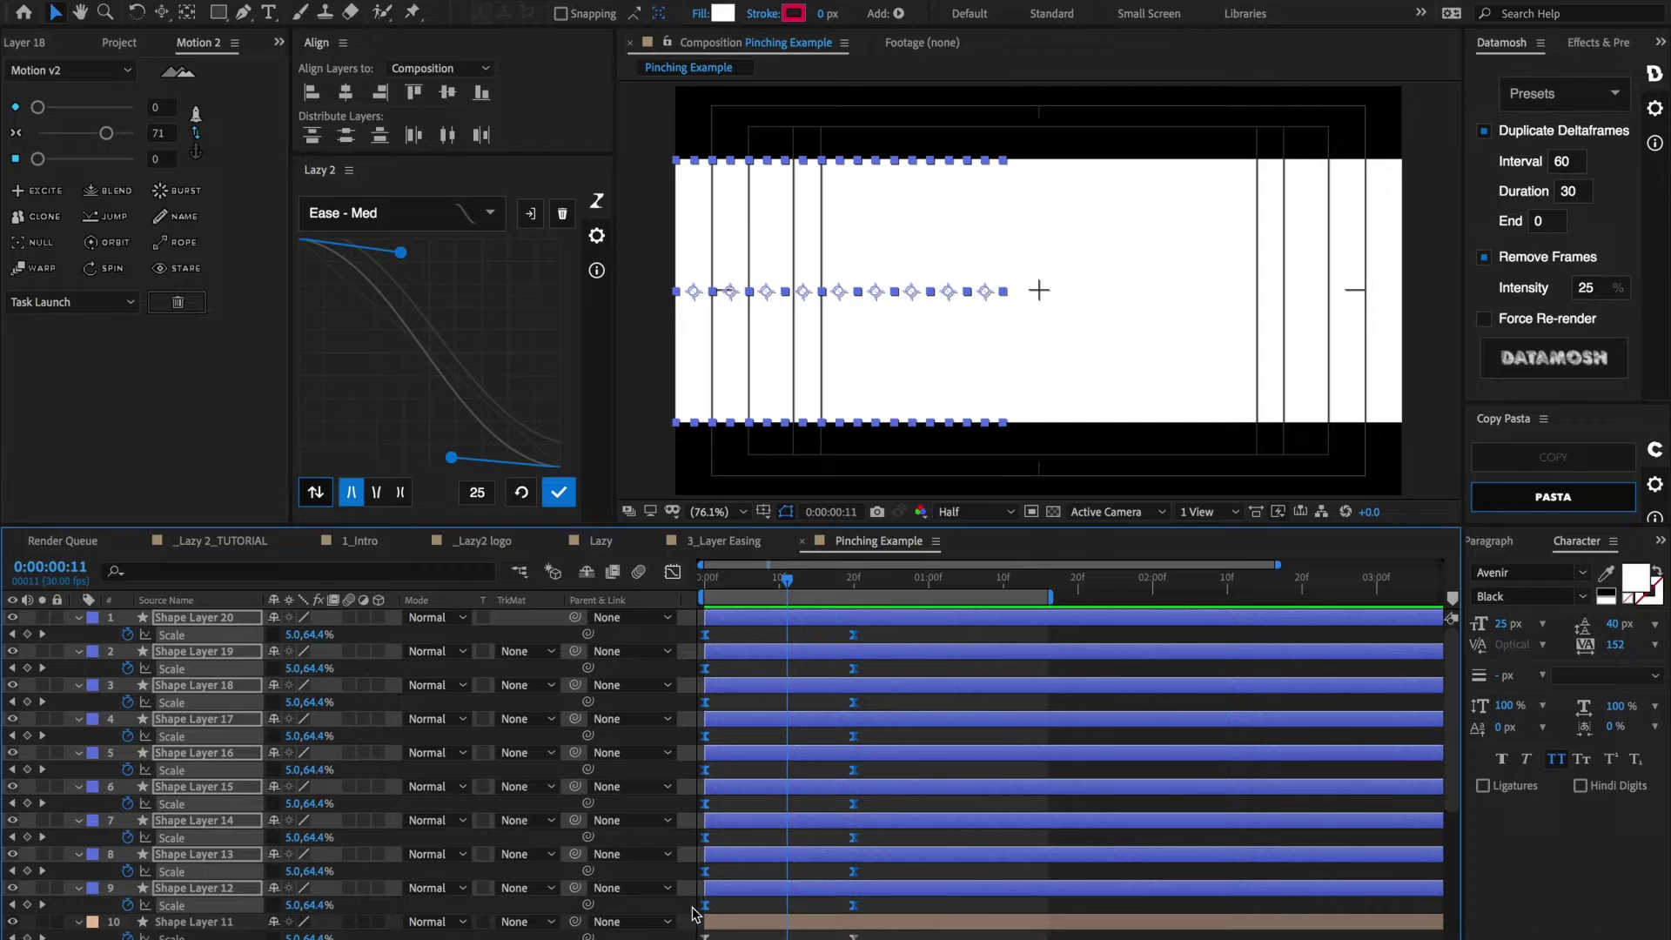
click(356, 503)
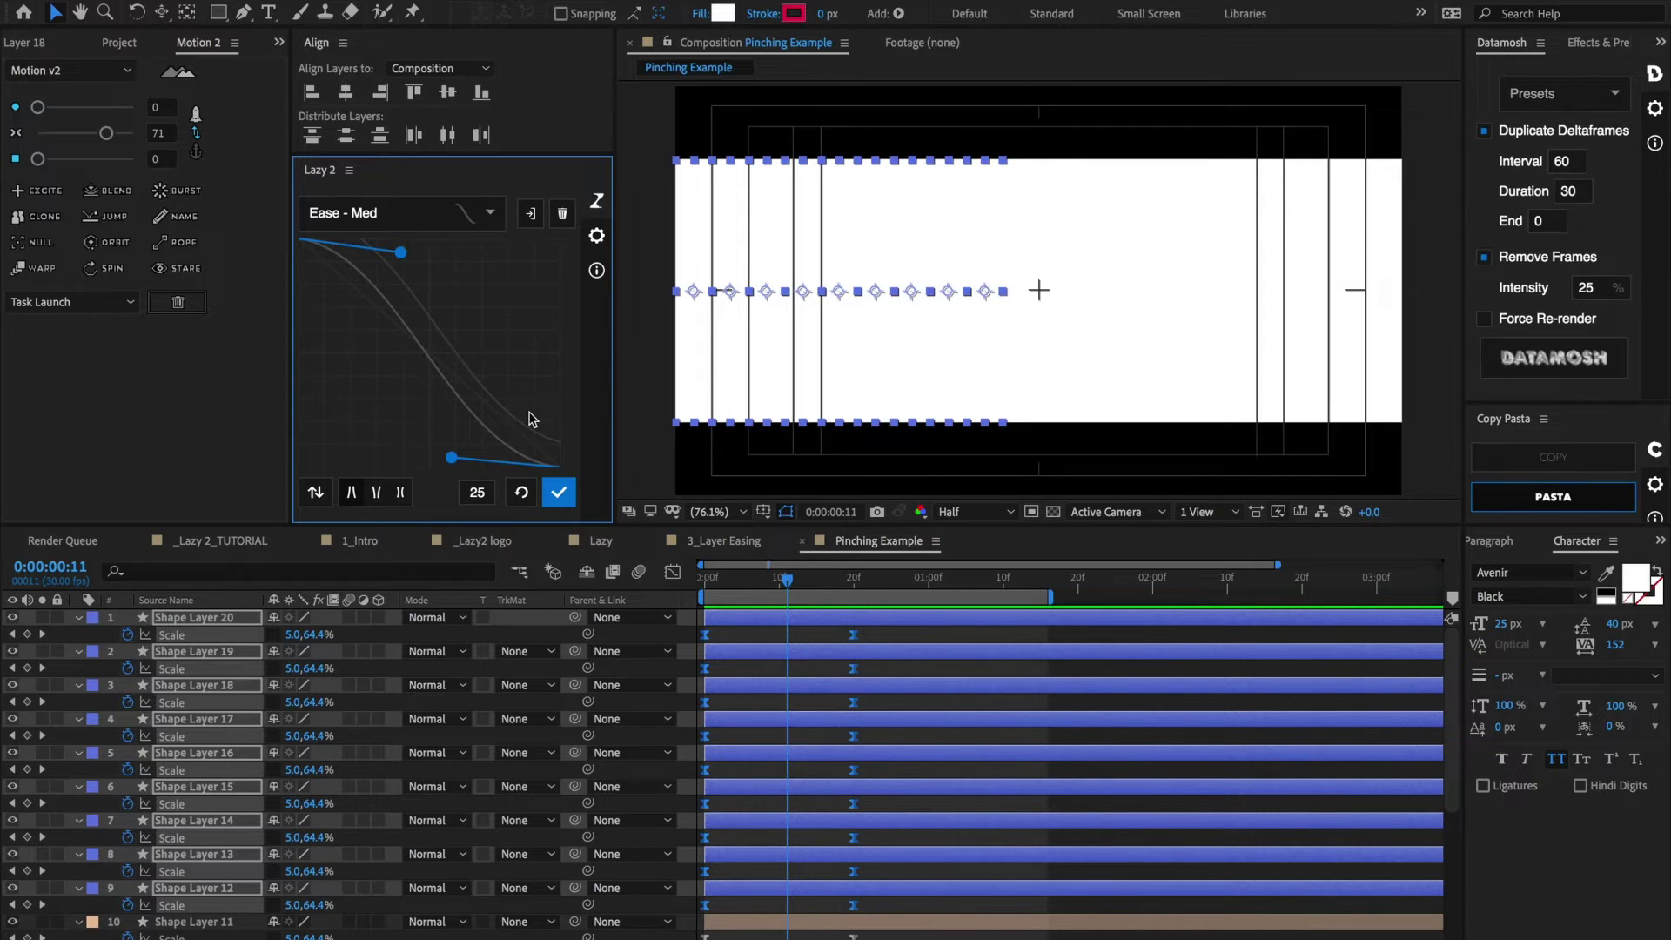
- Flip the Ease - Med curve vertically, reshape it into an ease-out with a steep start, and slightly reduce its start pinch
click(315, 492)
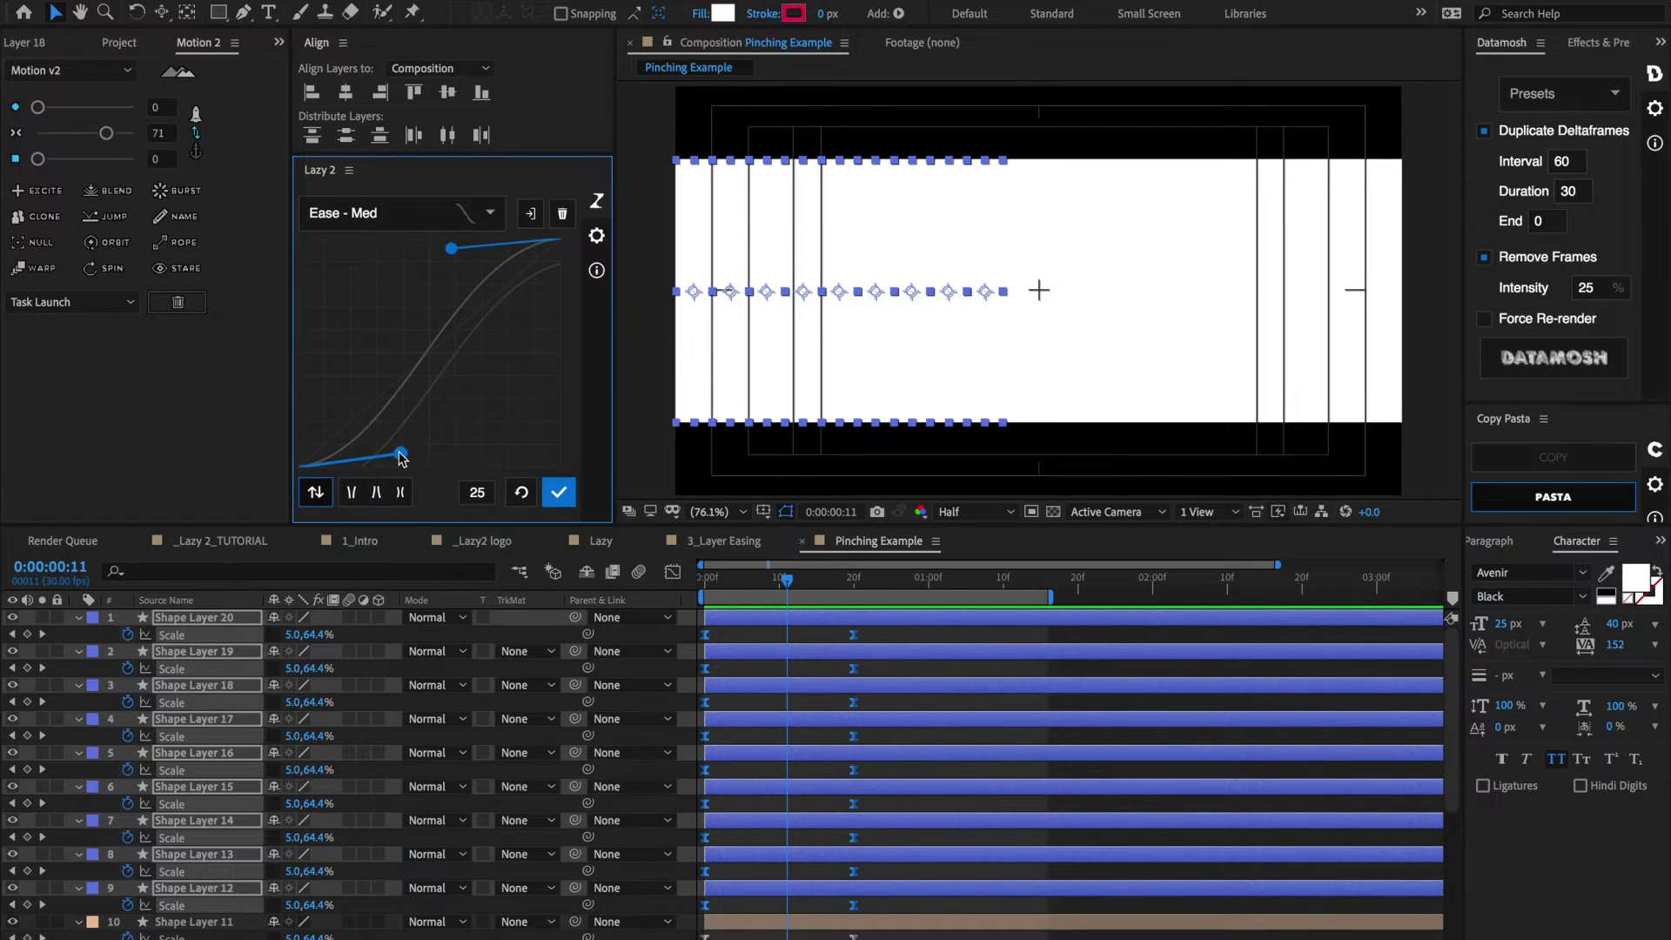
drag(400, 453, 323, 353)
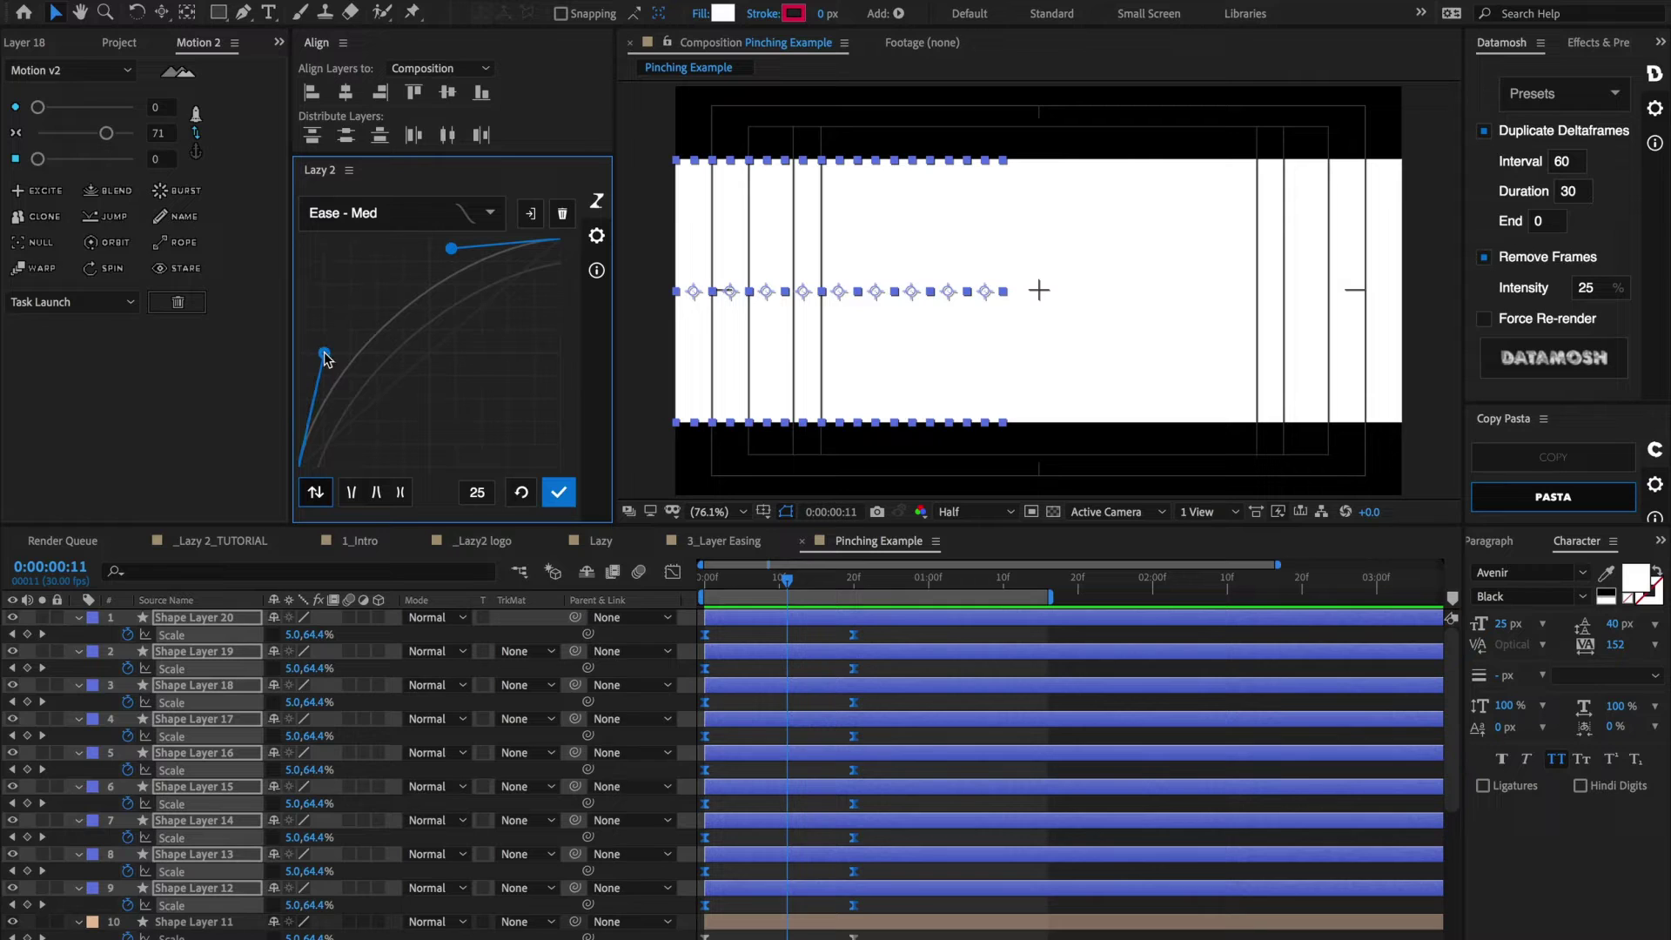
click(356, 495)
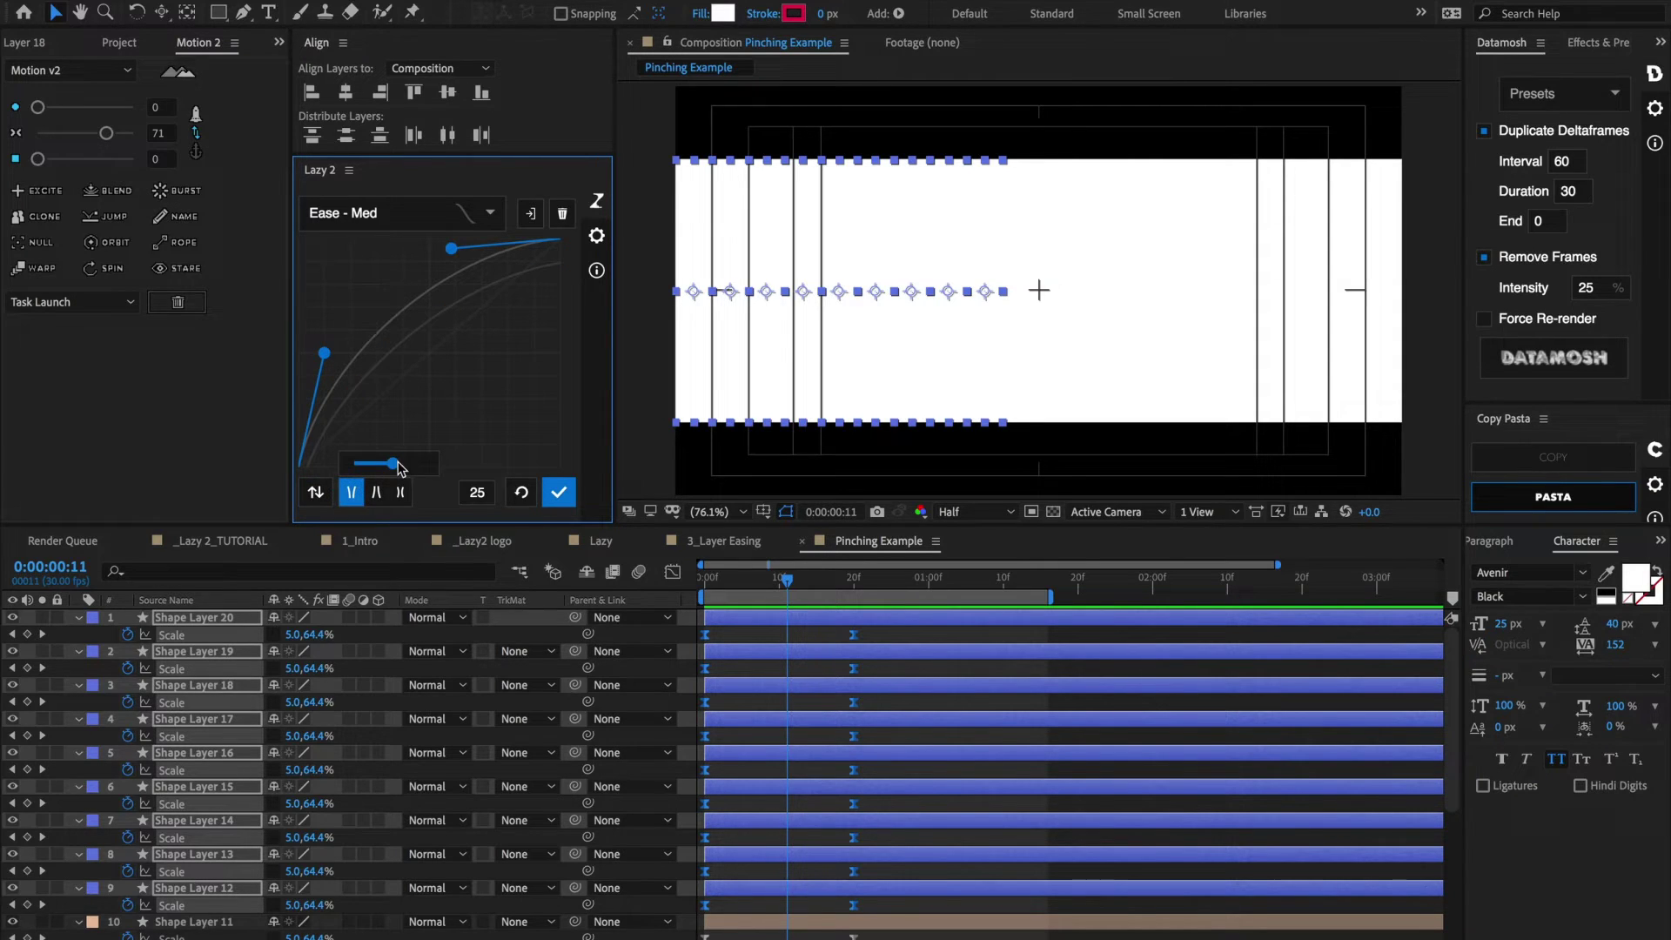
drag(394, 463, 386, 470)
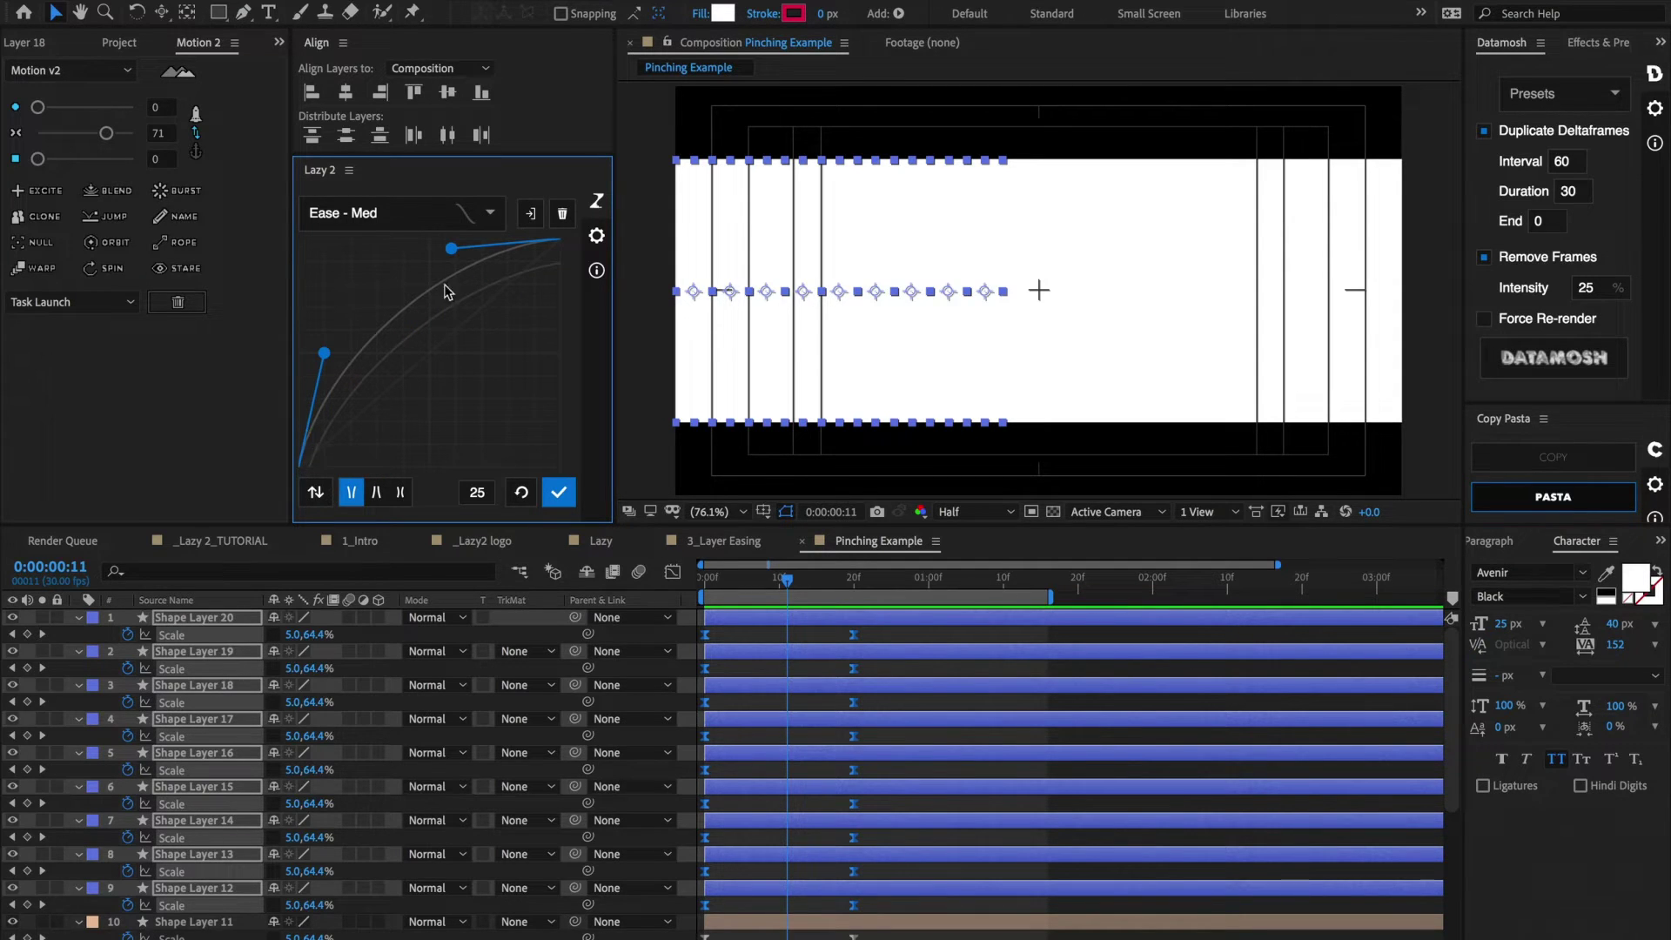
- Stagger the selected Scale keyframes of Shape Layer 20 through Shape Layer 12 along the start-pinched ease-out curve
mouse_move(351, 490)
drag(770, 586, 731, 588)
click(561, 493)
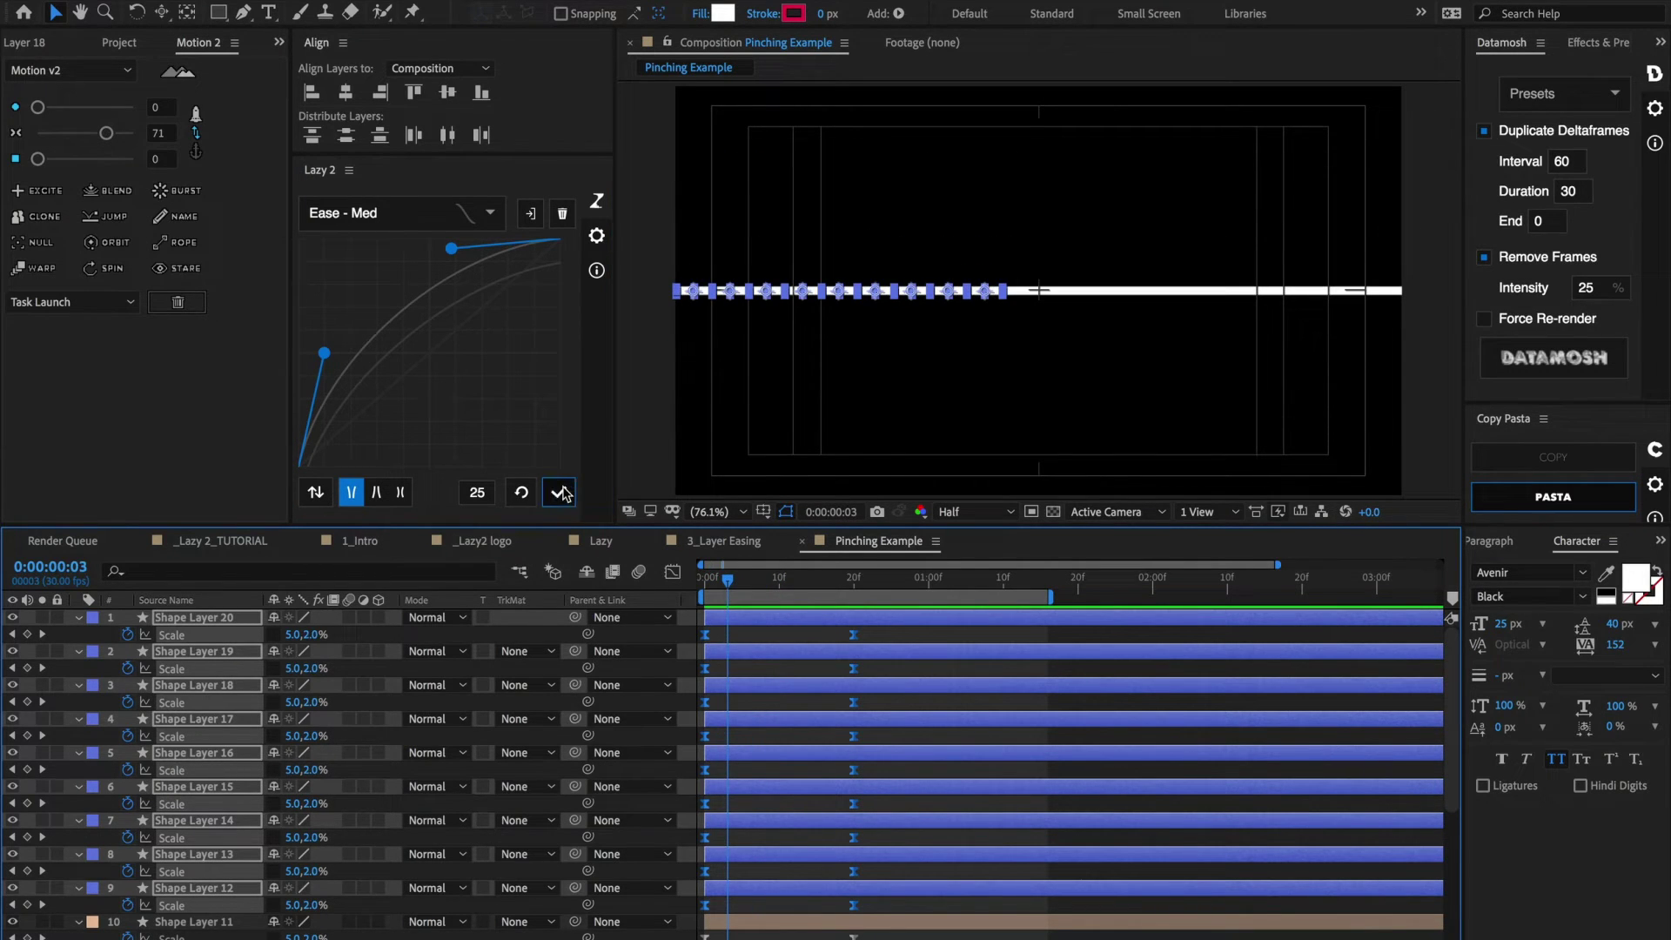
click(729, 585)
drag(729, 585, 708, 584)
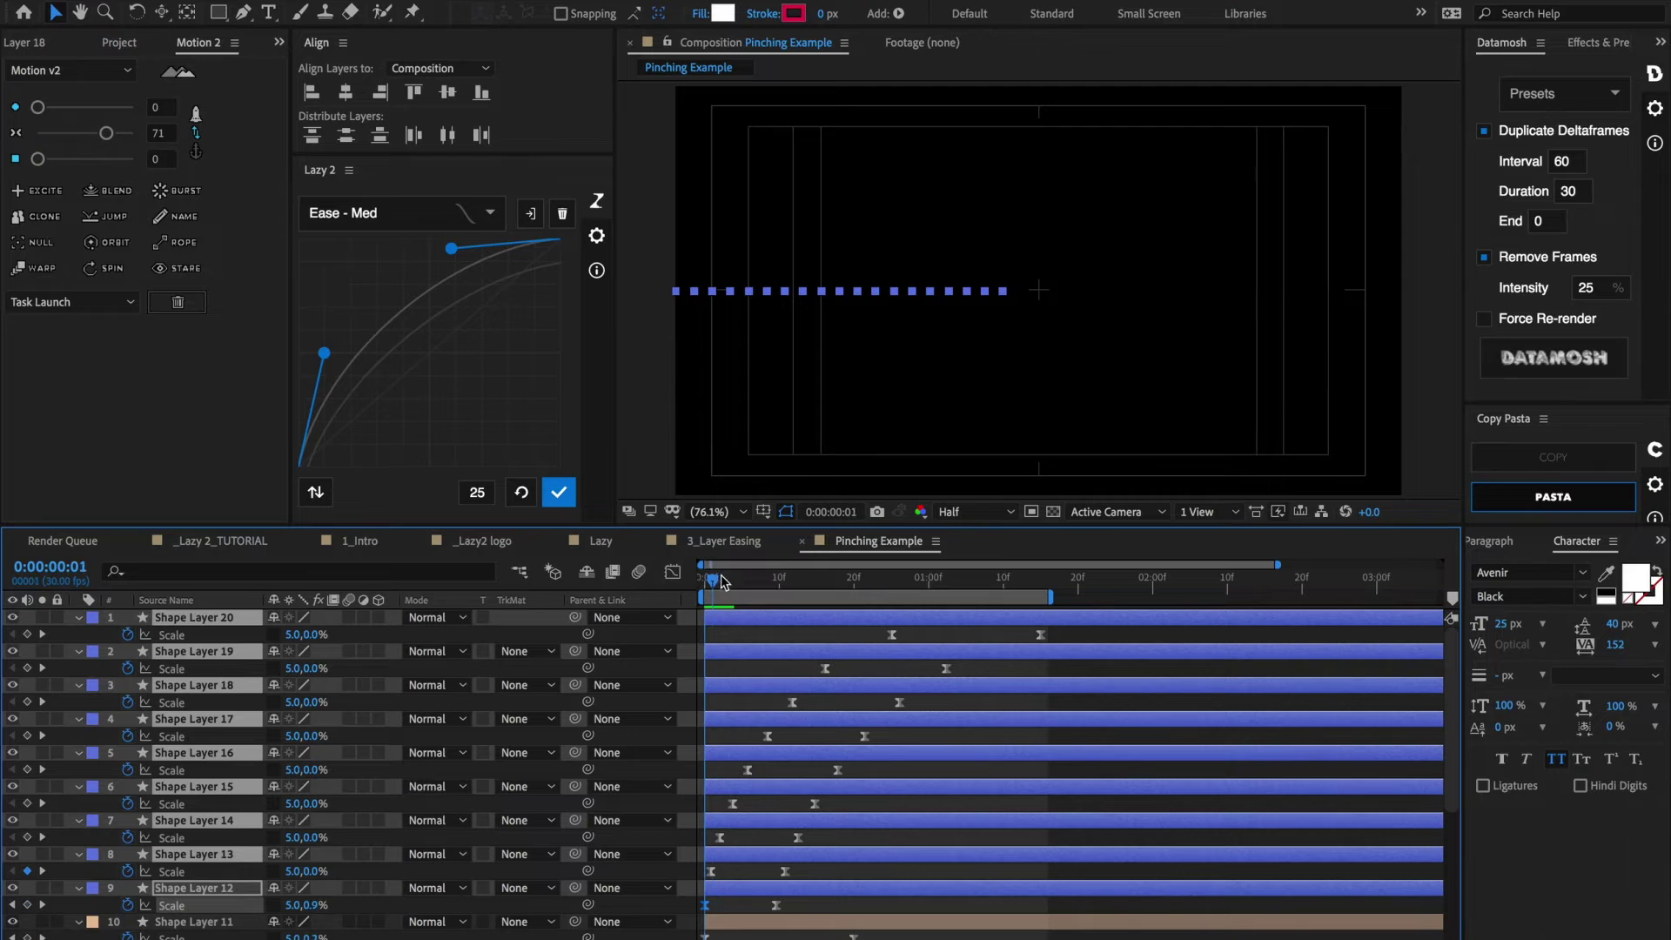
- Scrub through the staggered bars and preview the Pinching Example animation from the start
drag(707, 581, 1040, 597)
key(space)
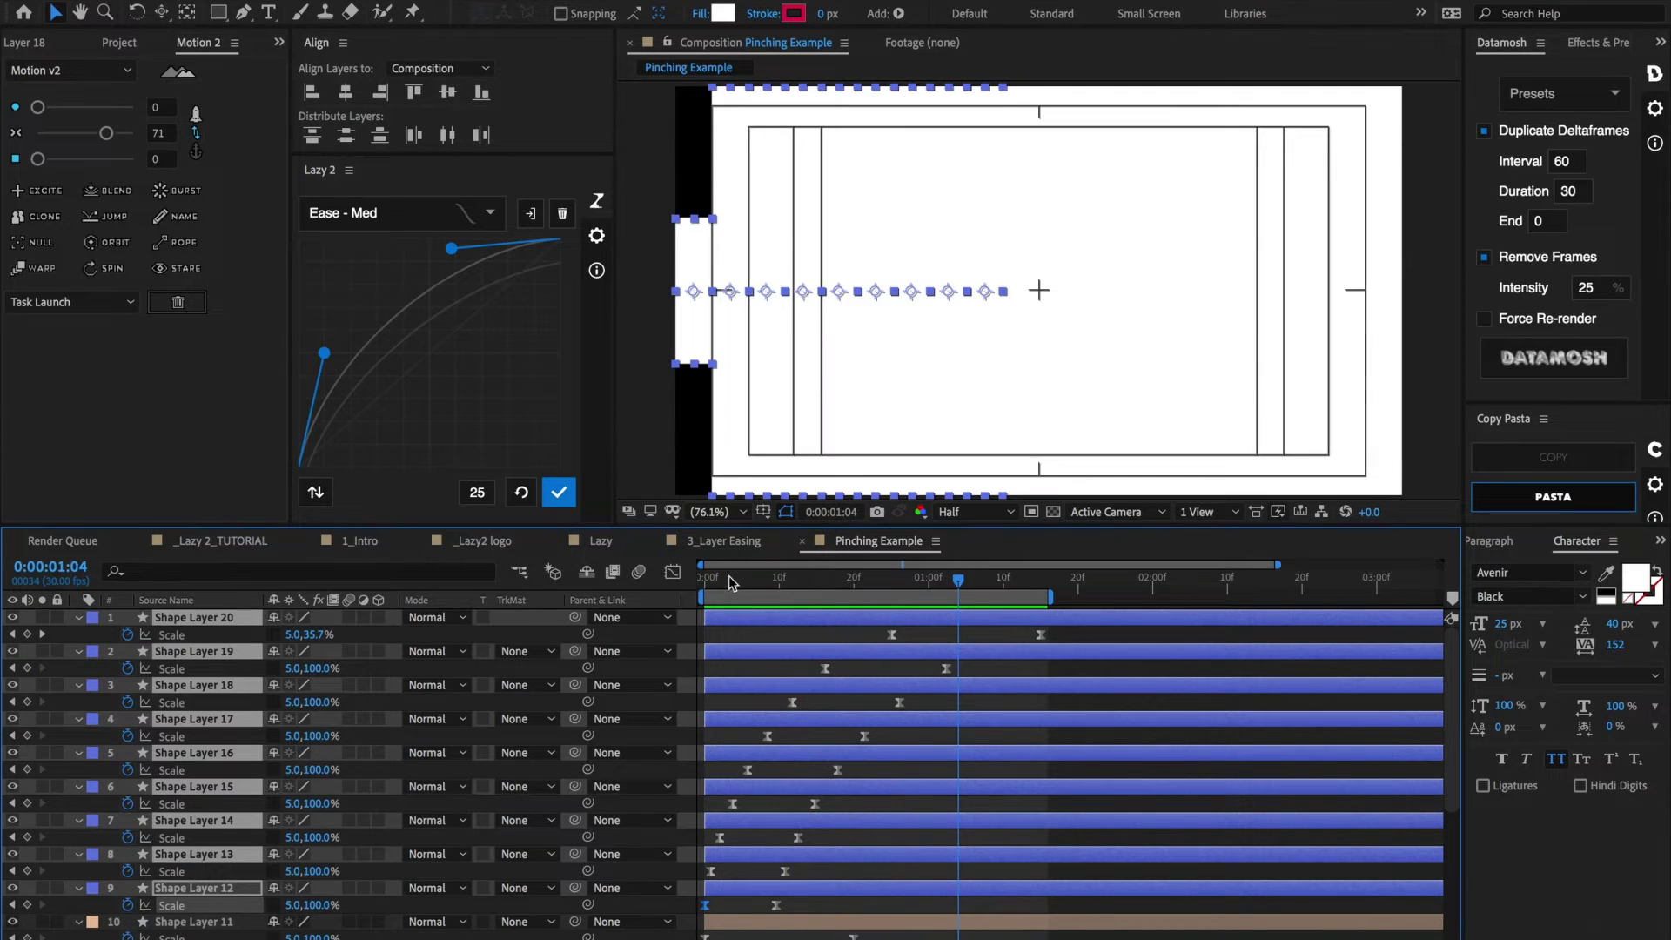
drag(730, 584, 700, 582)
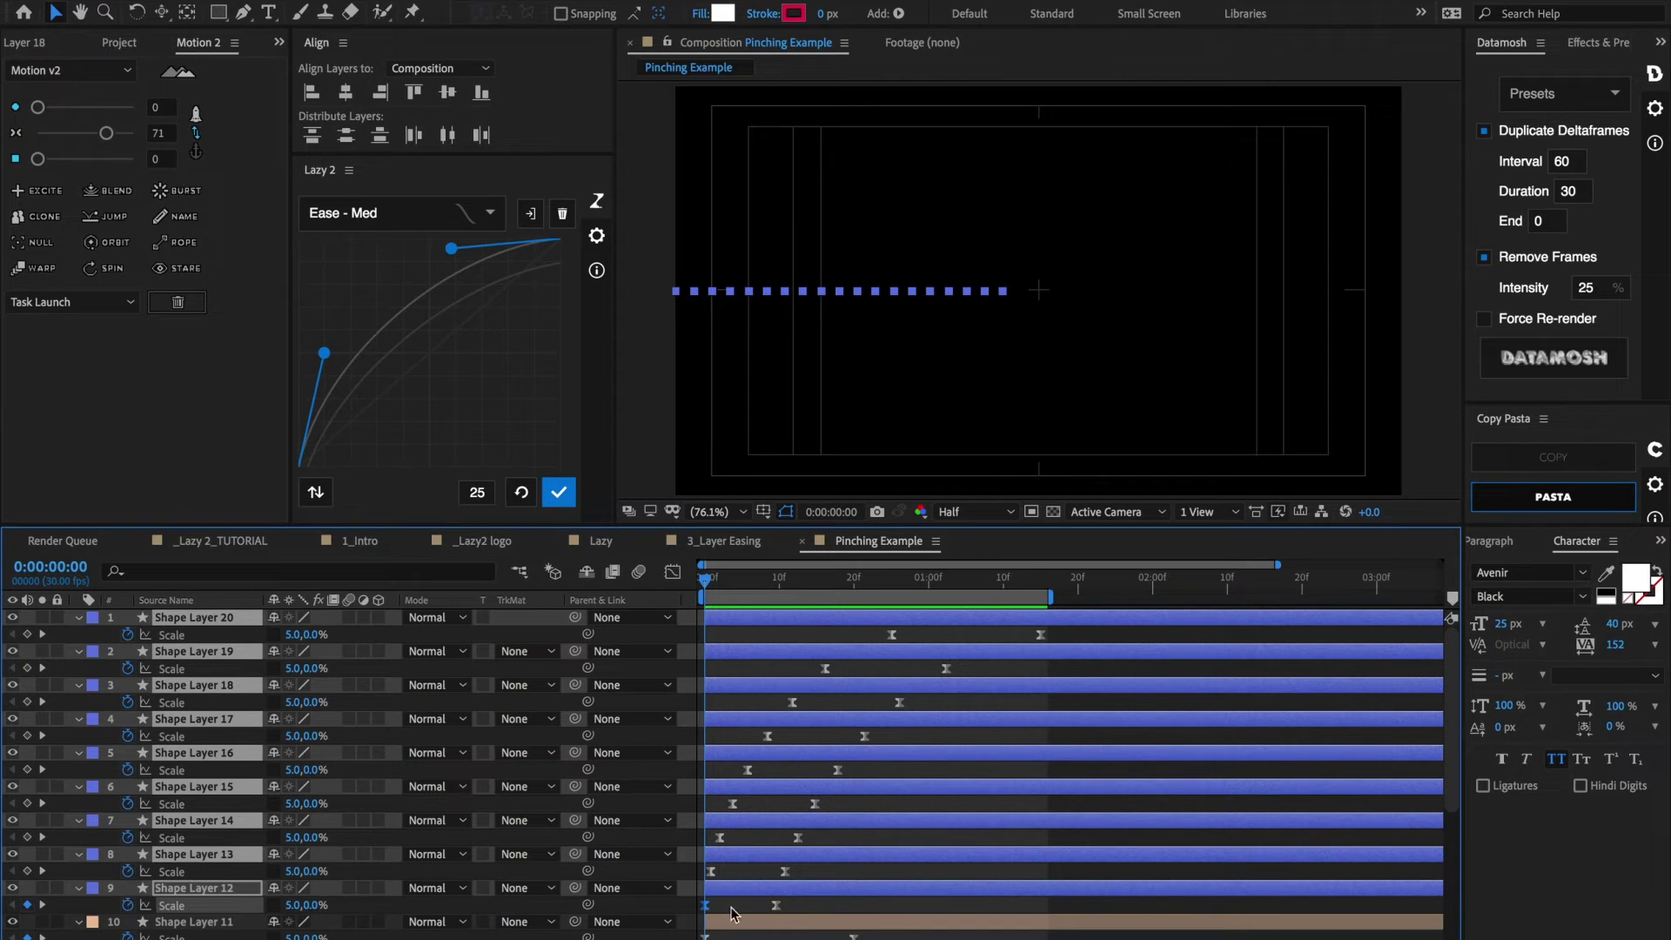
key(space)
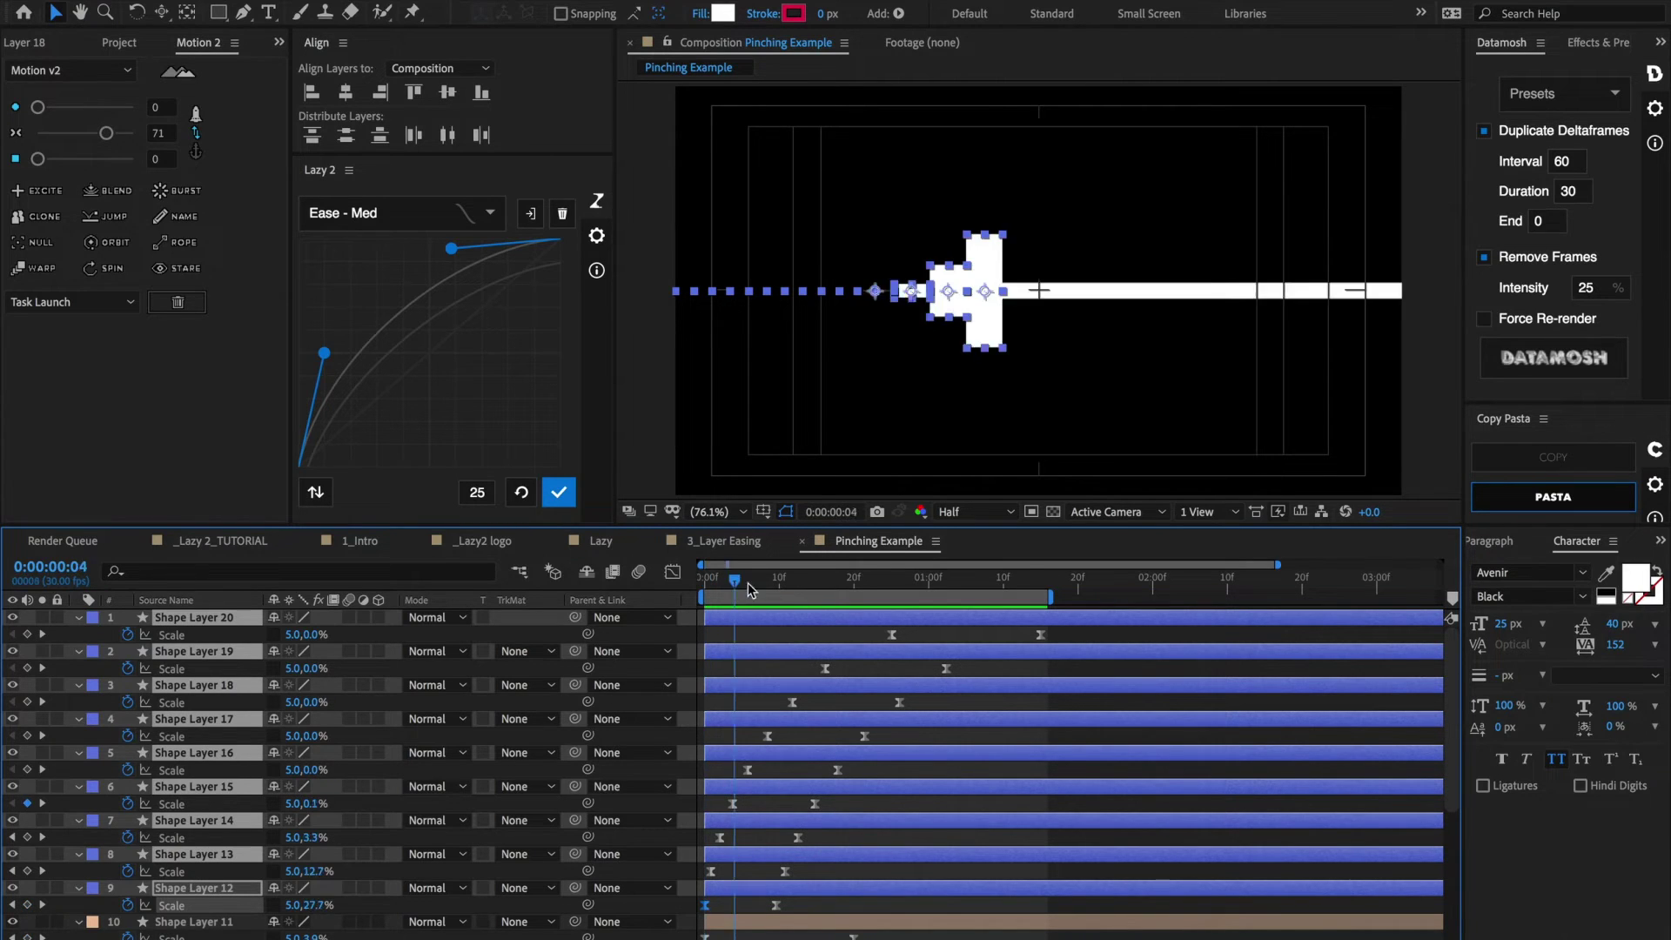
key(space)
key(space)
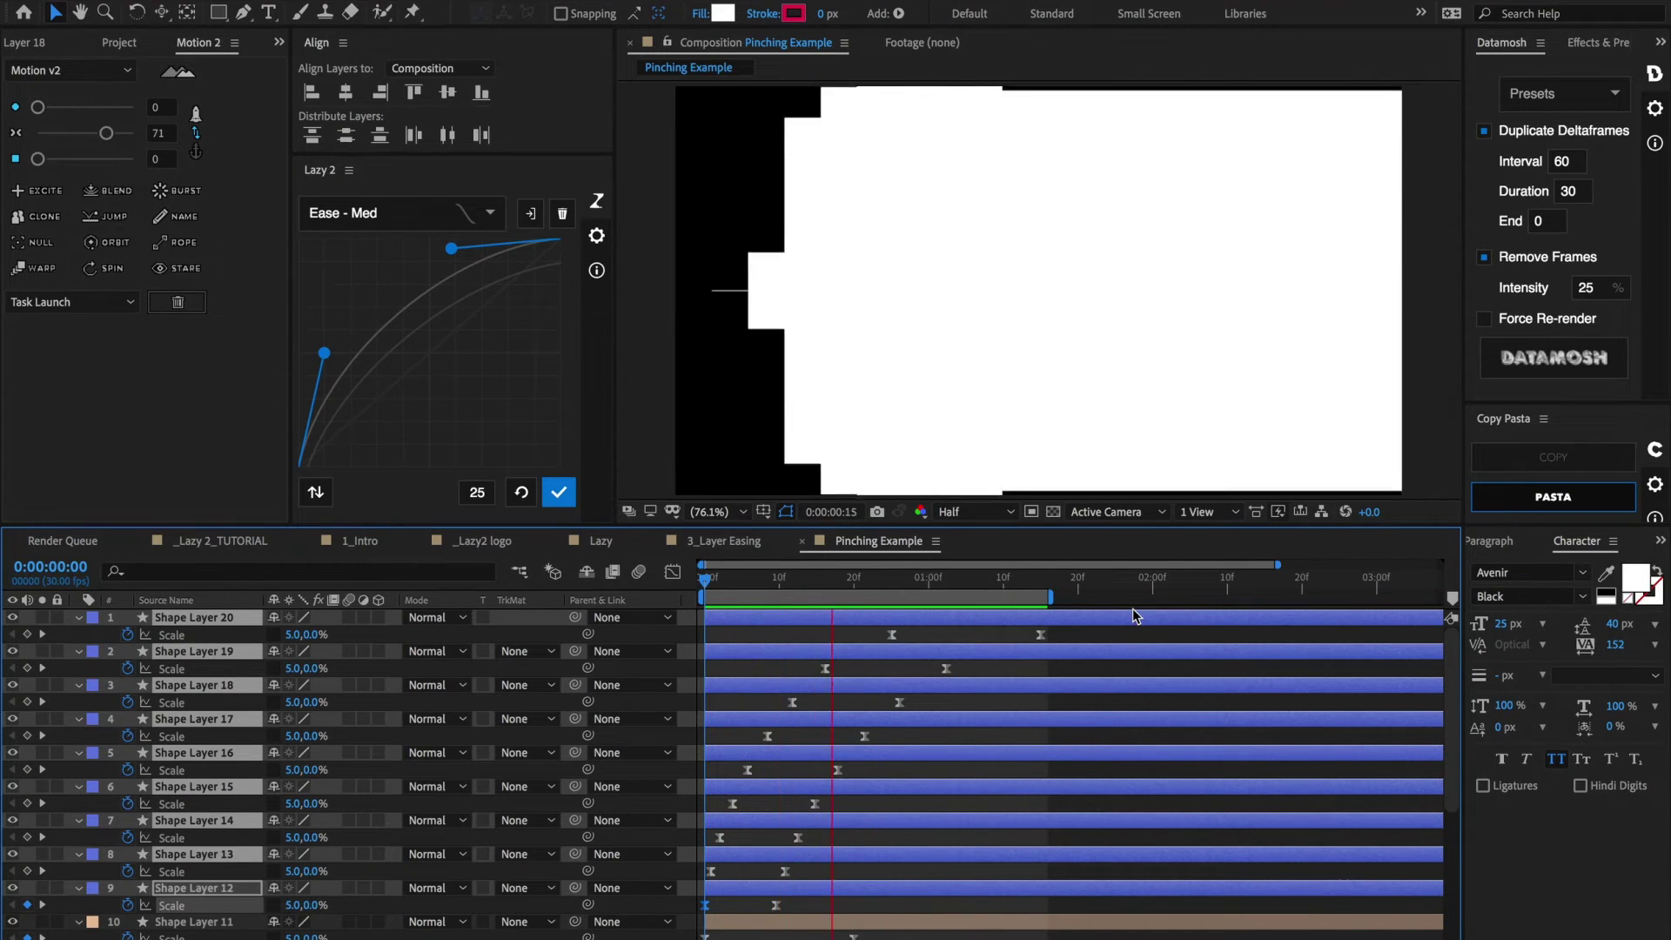
key(space)
- Examine how the bars scale up between 0:00:00:07 and 0:00:00:17, and replay the composition from the first frame
mouse_move(740, 581)
mouse_down()
mouse_move(709, 581)
mouse_move(756, 583)
mouse_up()
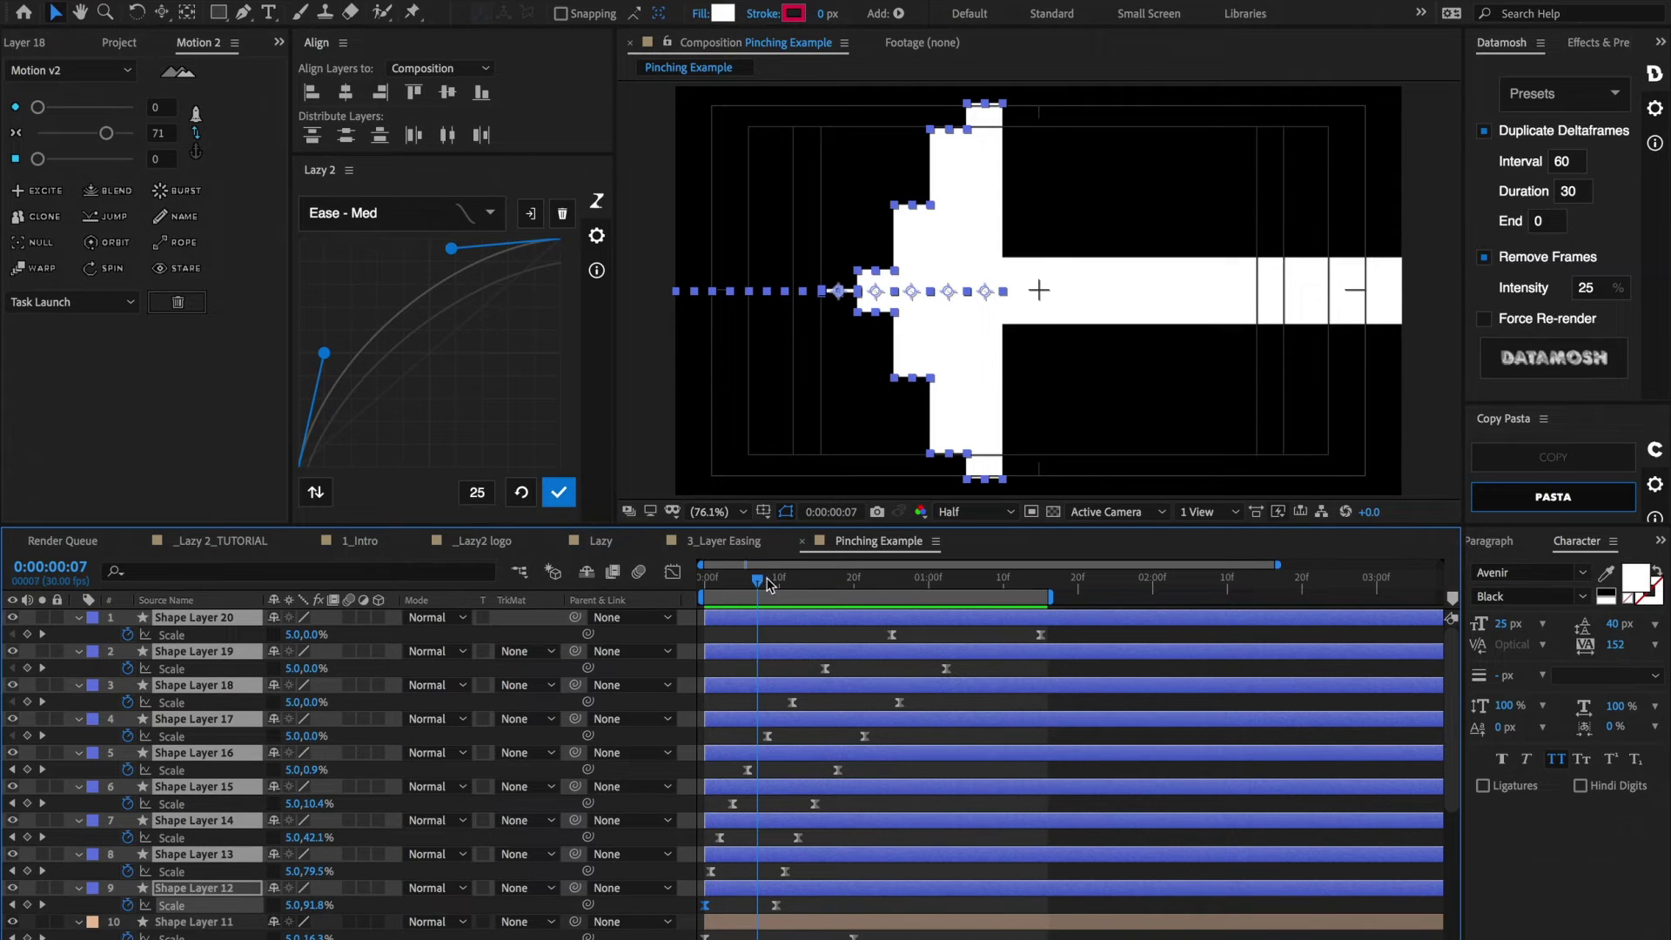
drag(768, 581, 832, 583)
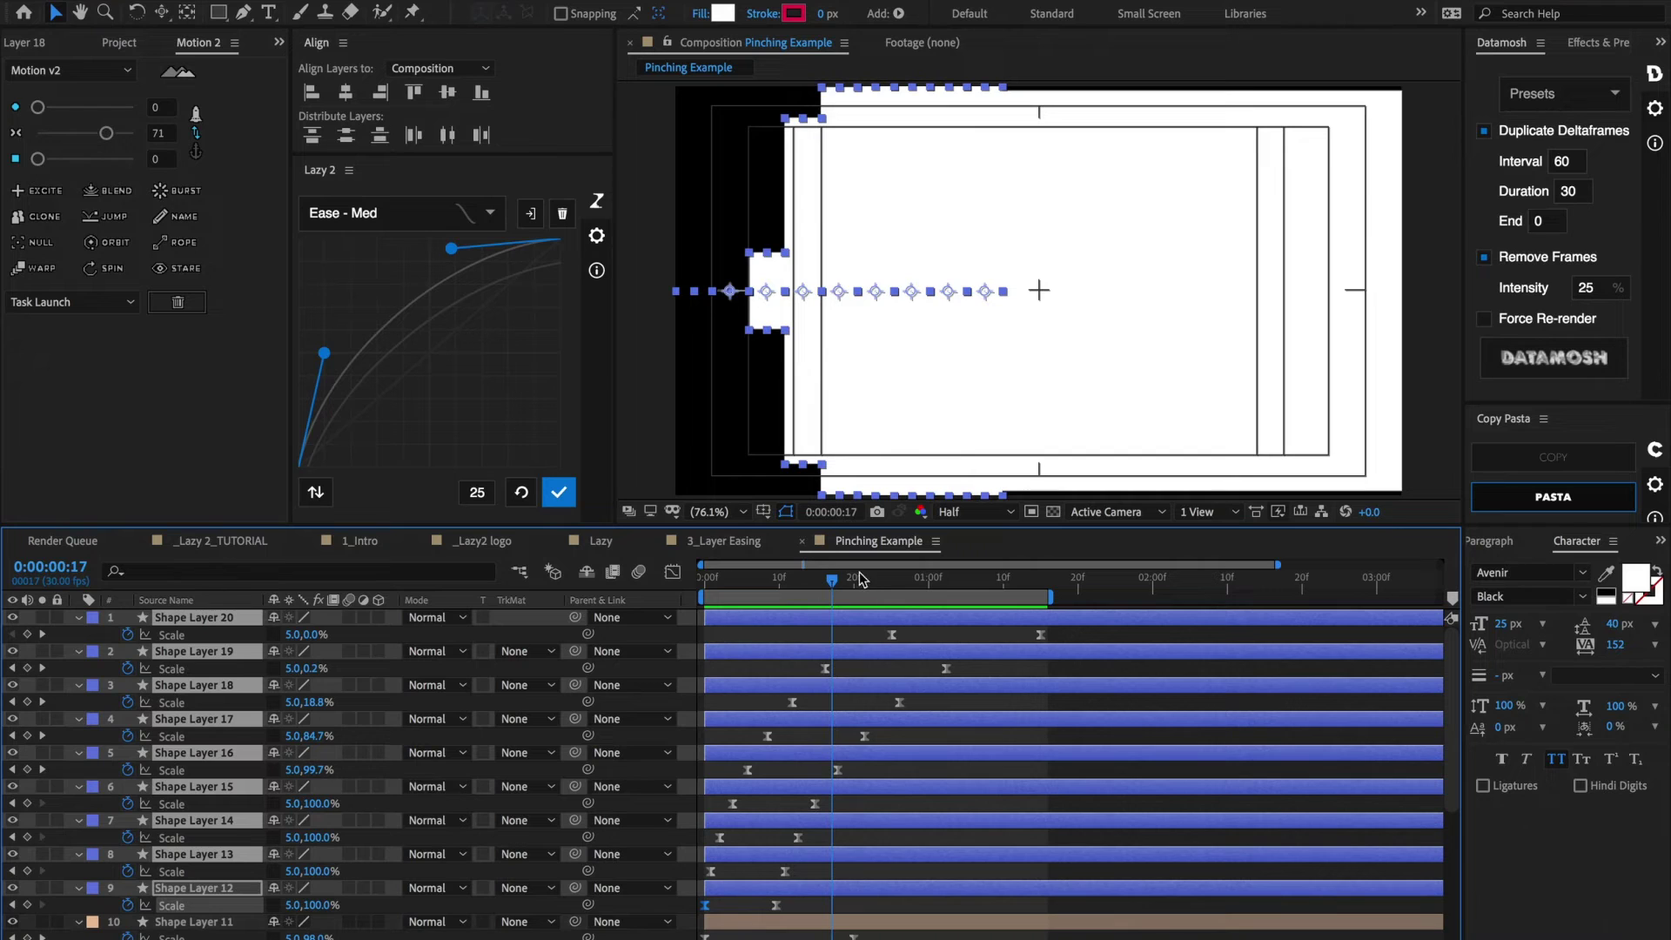
click(825, 580)
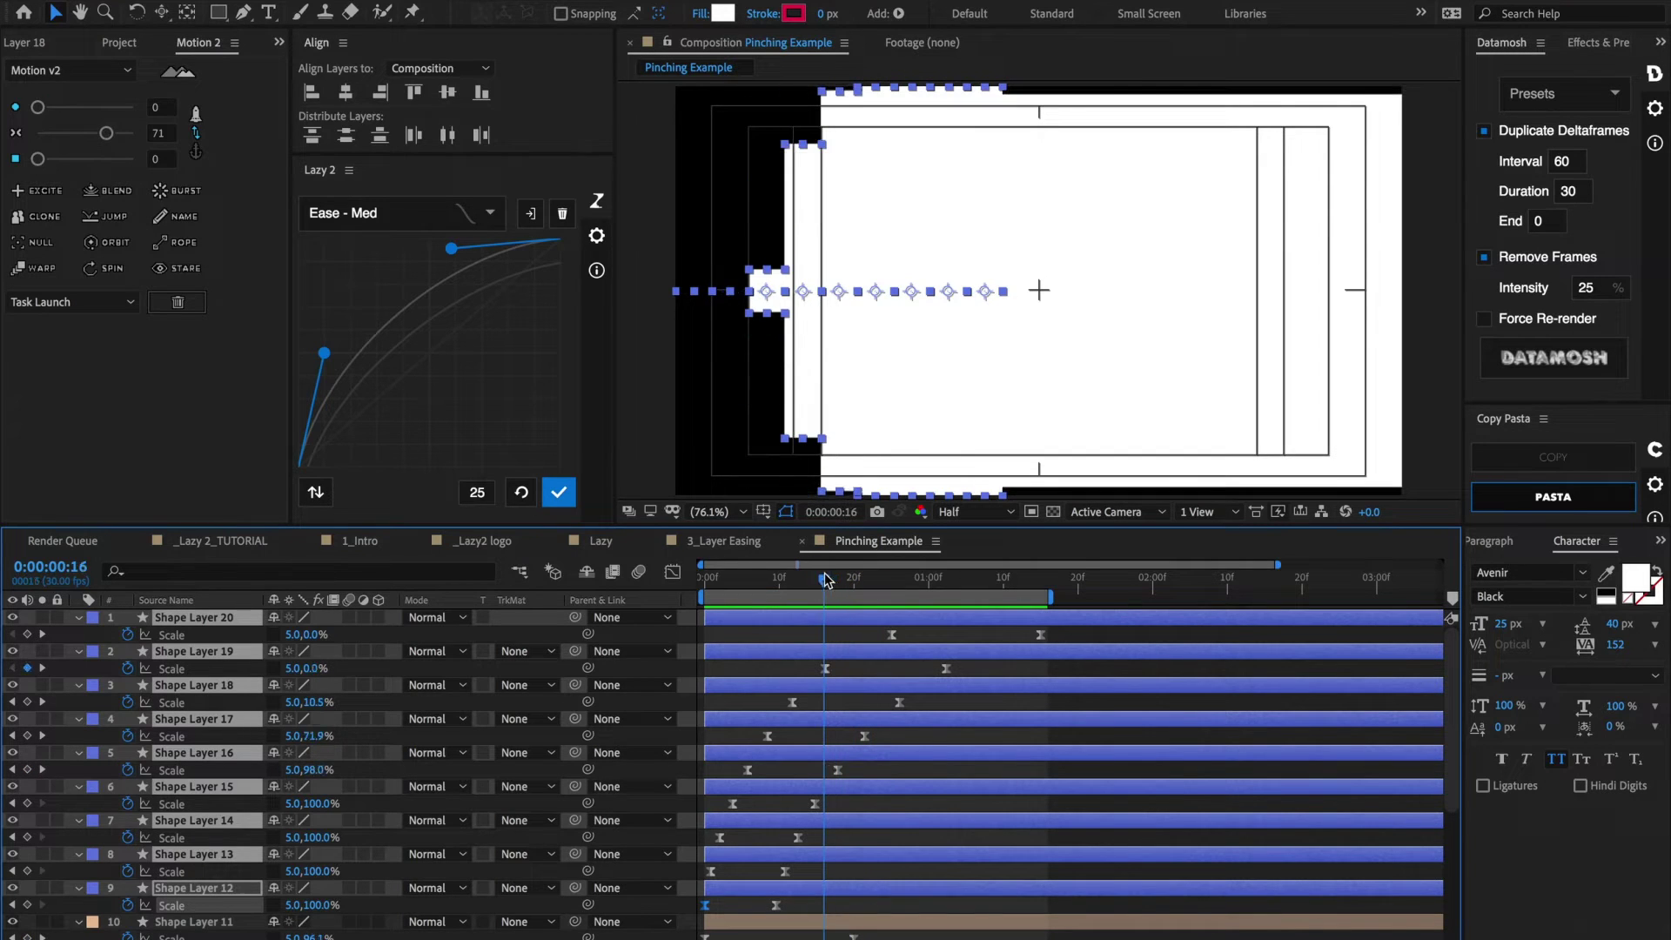
drag(825, 581, 714, 593)
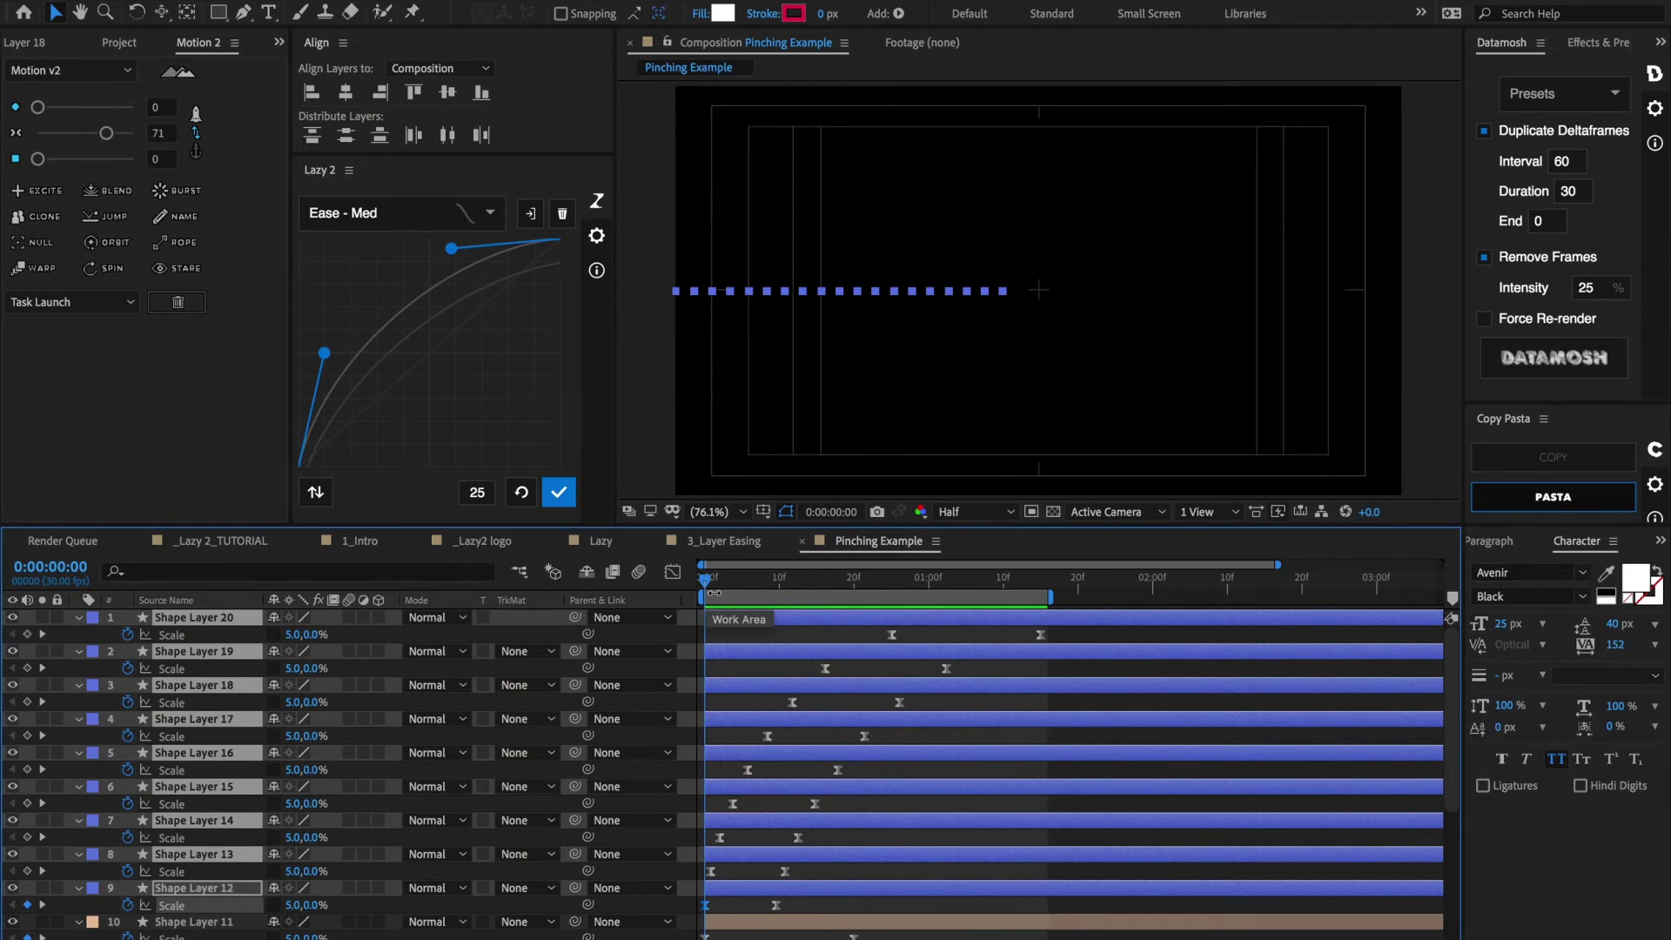
key(space)
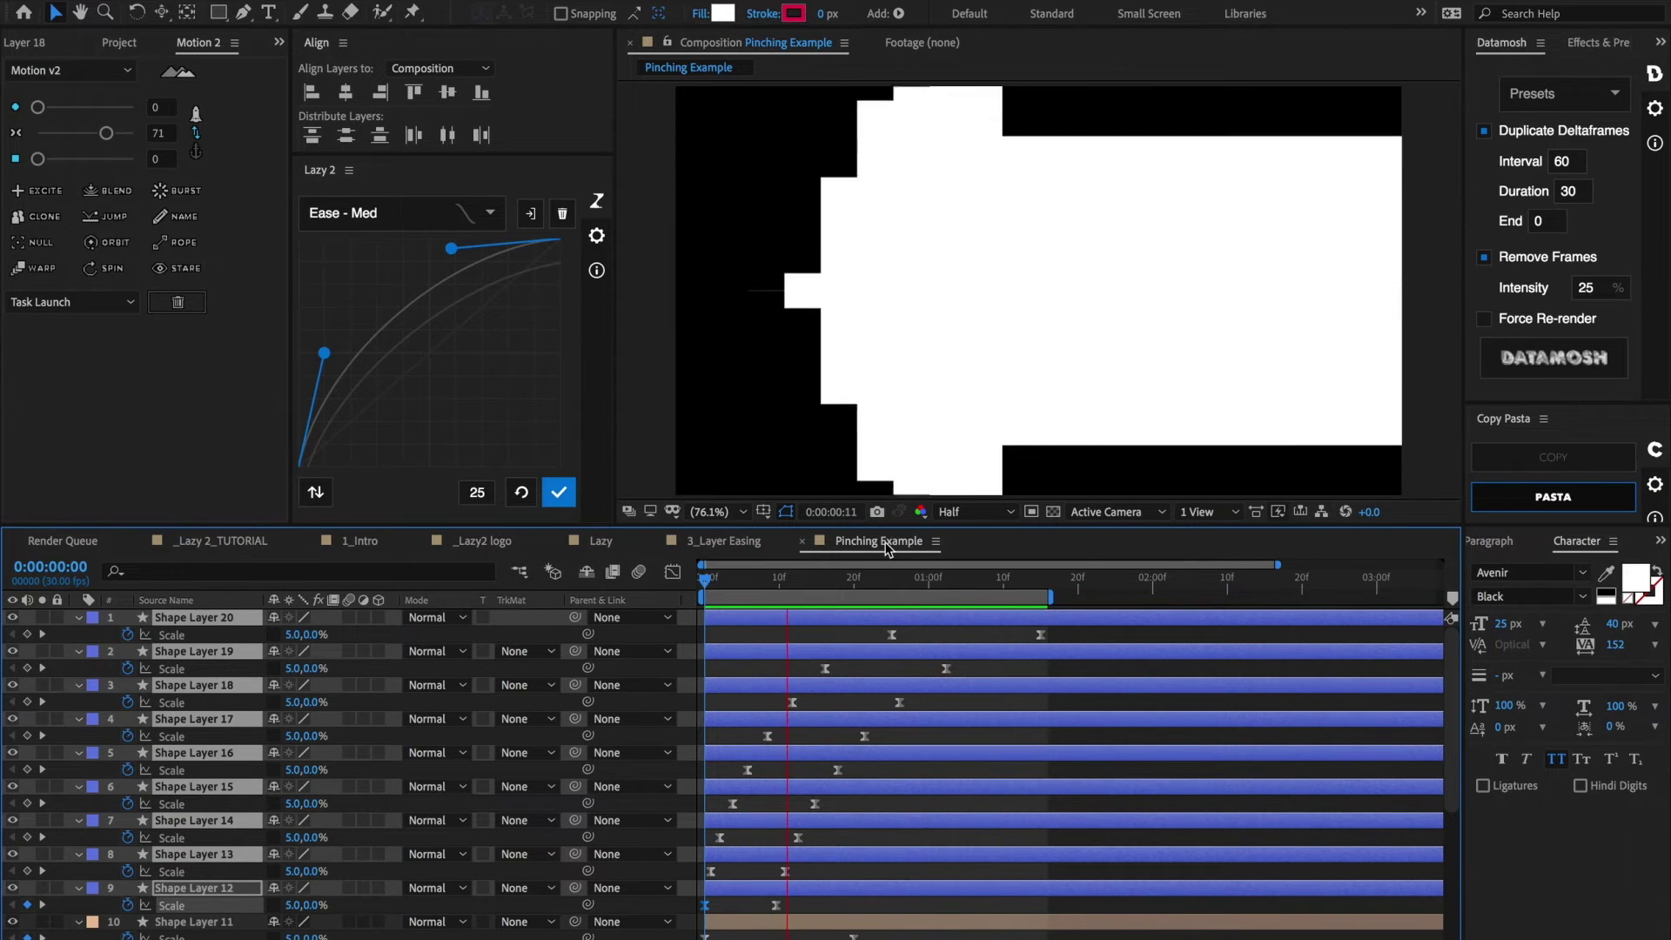
key(space)
- Select the Scale keyframes of Shape Layer 11 and the shape layers below it, and flip the Ease - Med curve vertically
scroll(348, 774, down, 5)
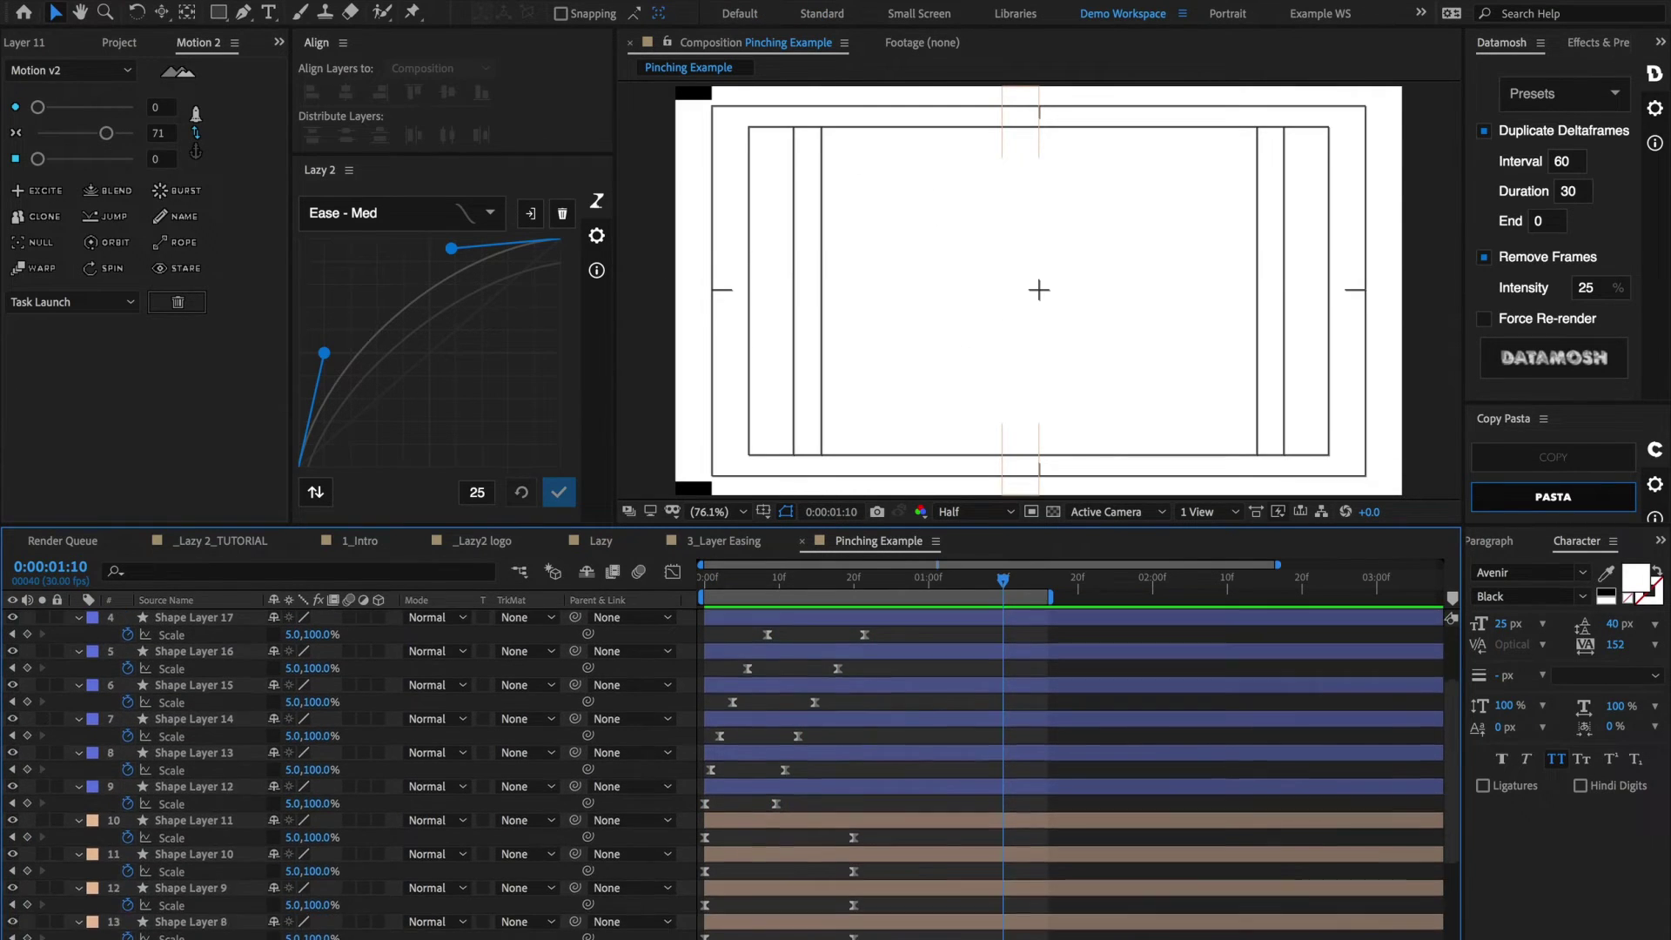
scroll(348, 774, down, 1)
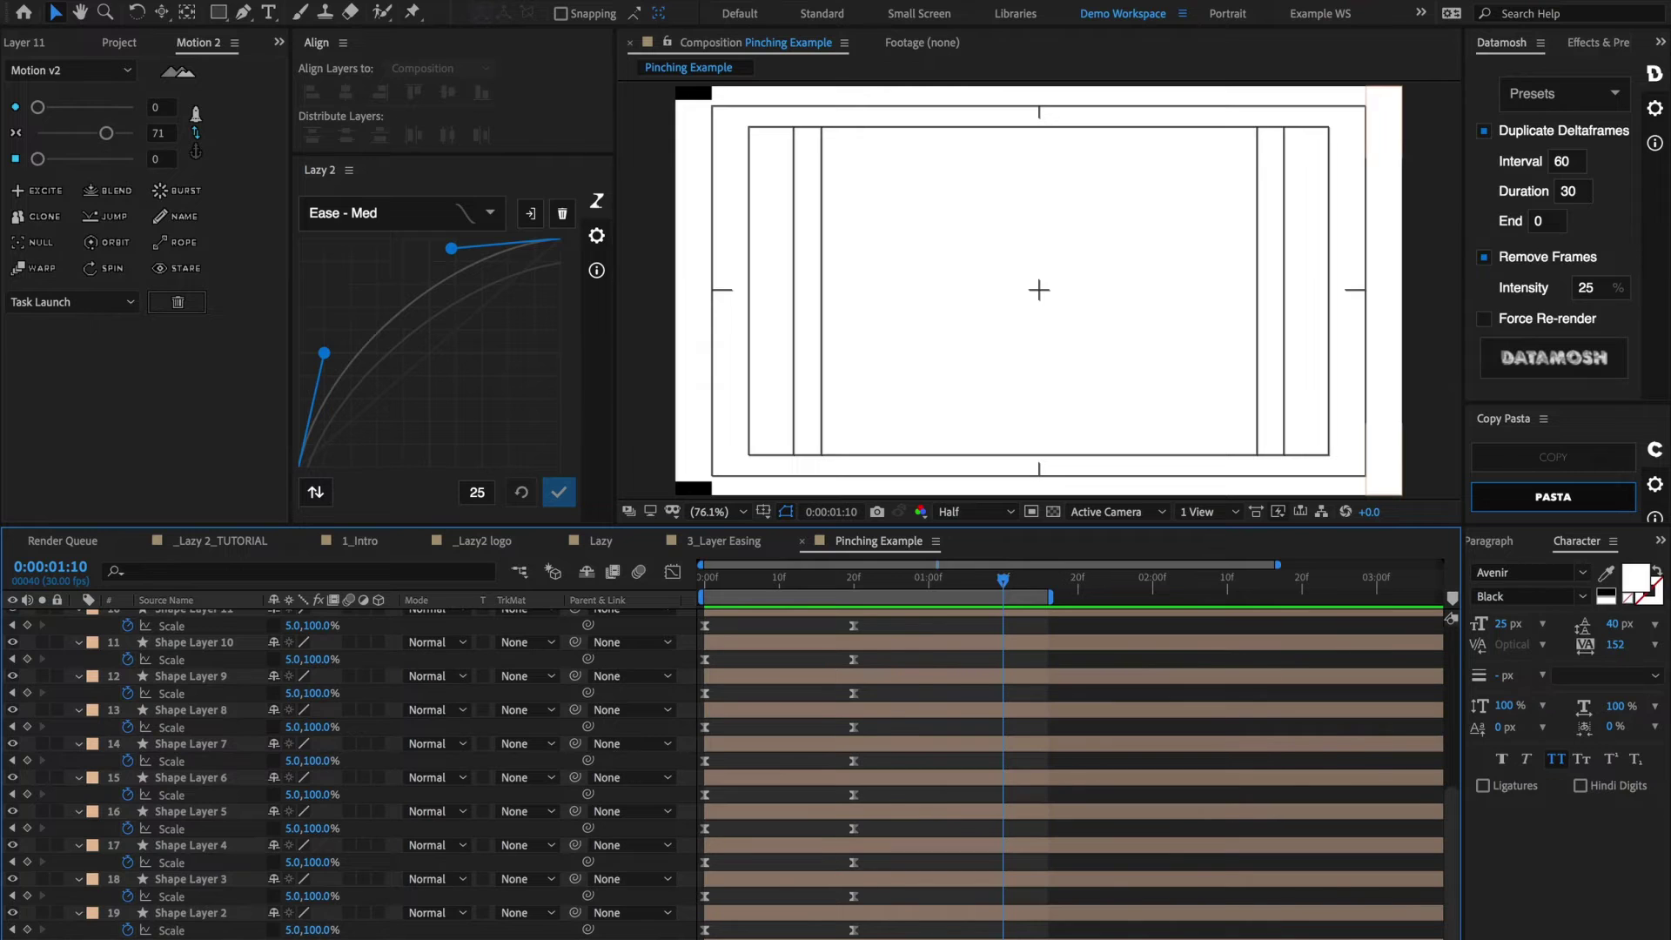
drag(887, 873, 681, 681)
click(316, 494)
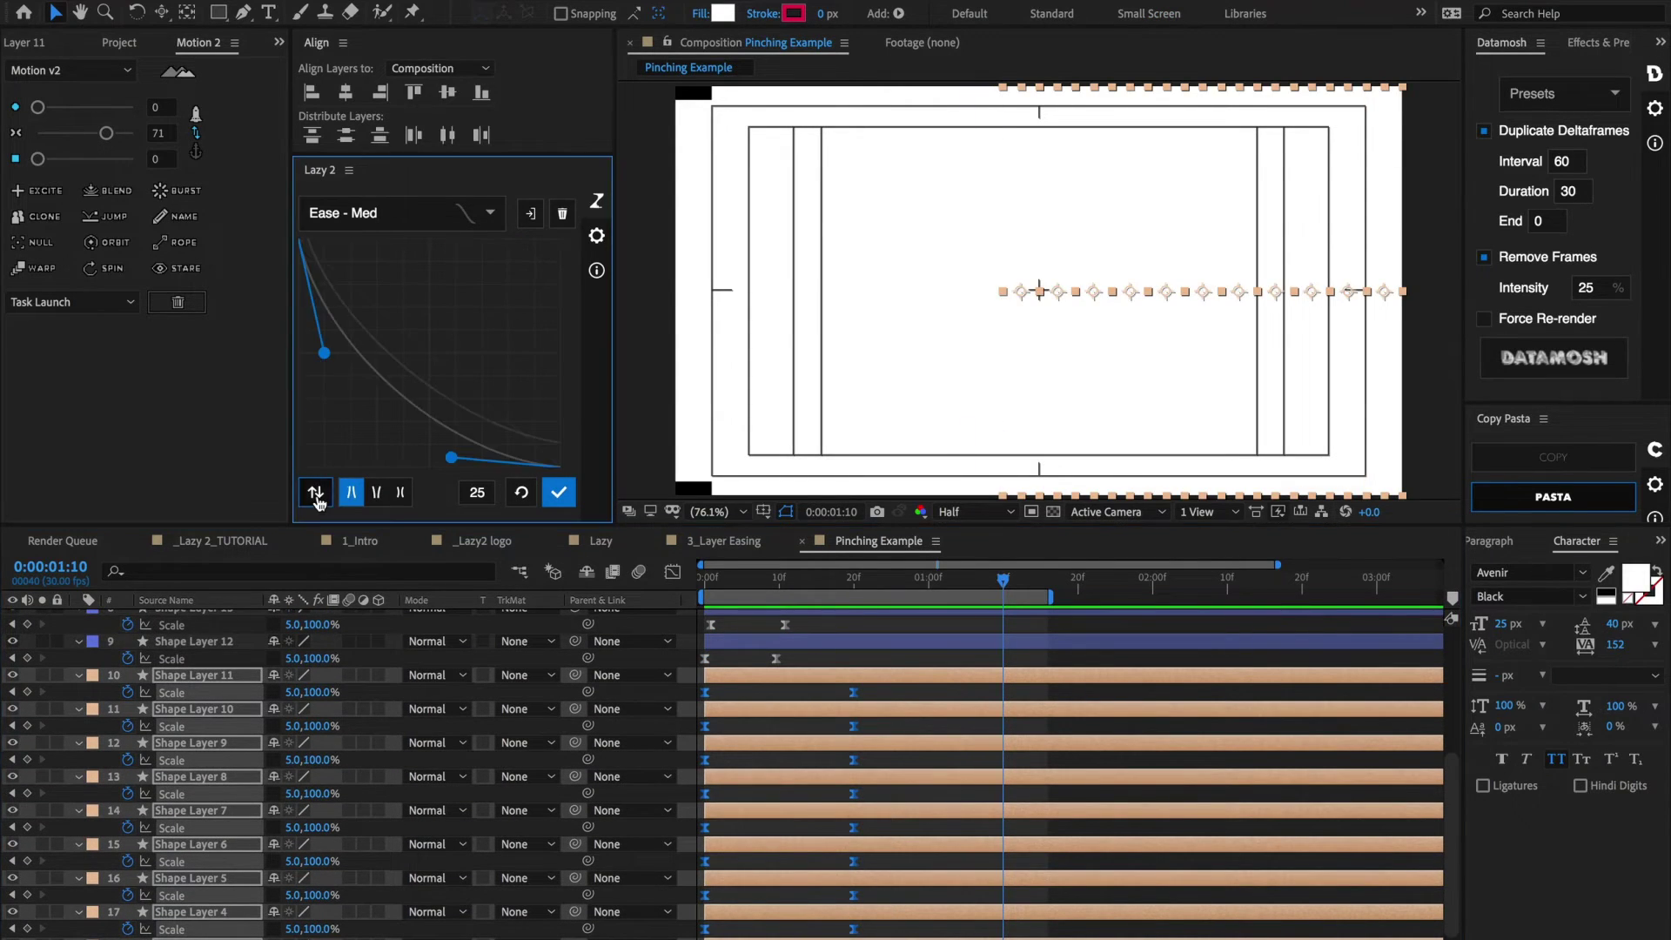
click(719, 589)
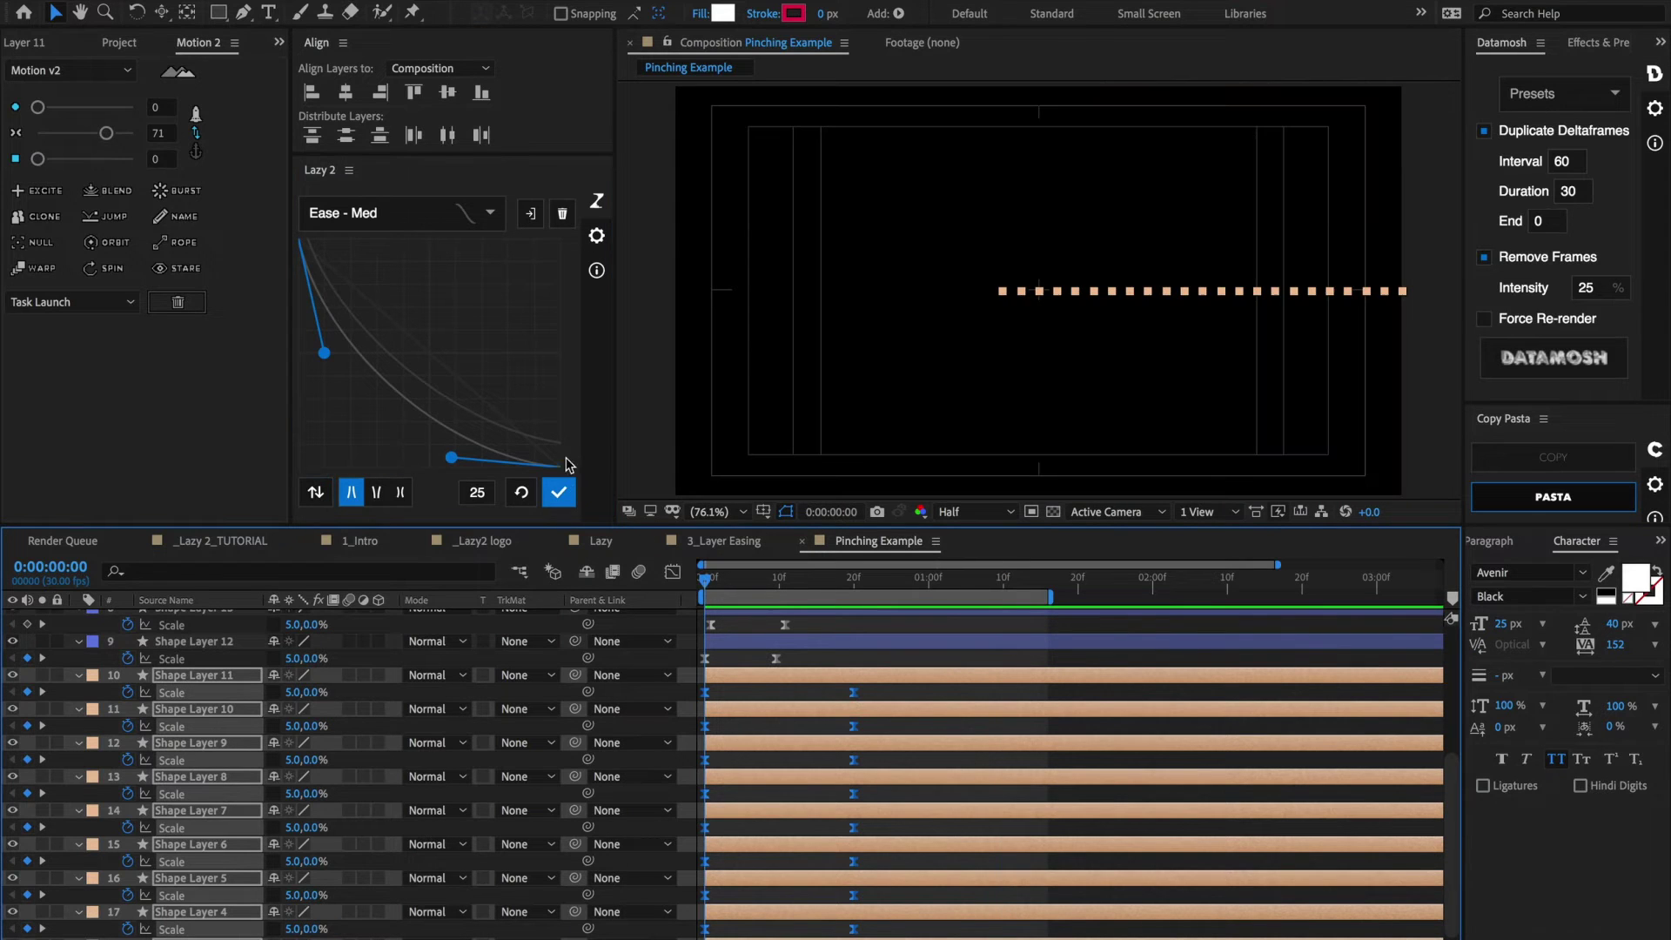
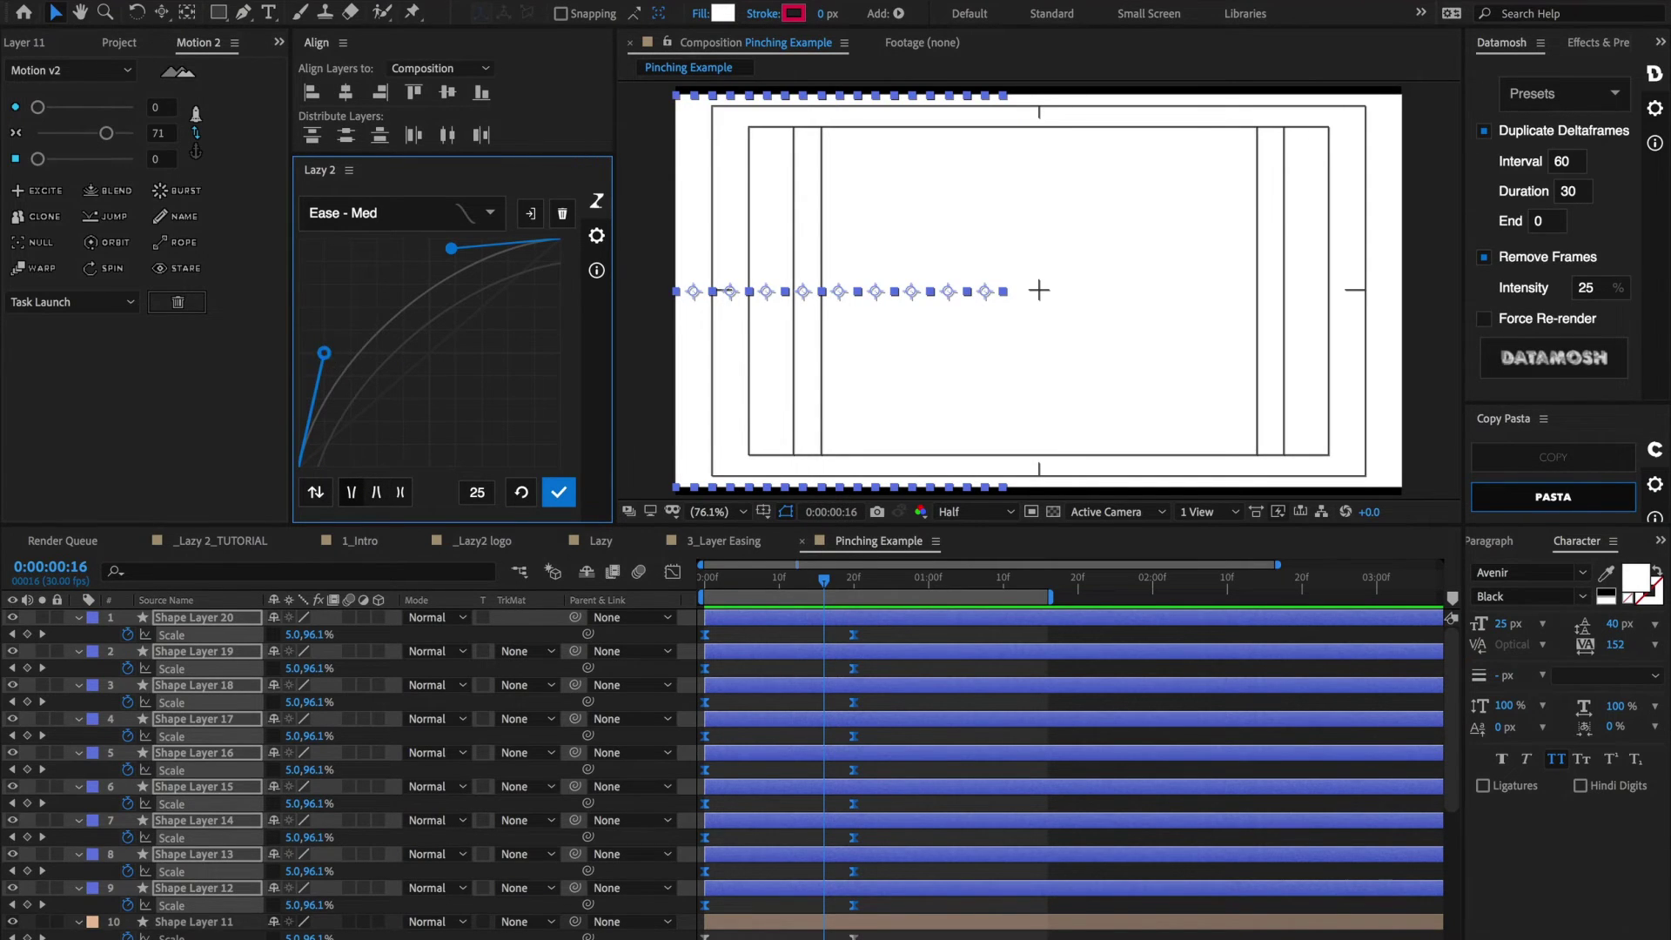
- Stagger the Scale keyframes of Shape Layer 20 through Shape Layer 12 along an ease-in curve with a flat start, steep finish and pinched end
drag(323, 353, 426, 463)
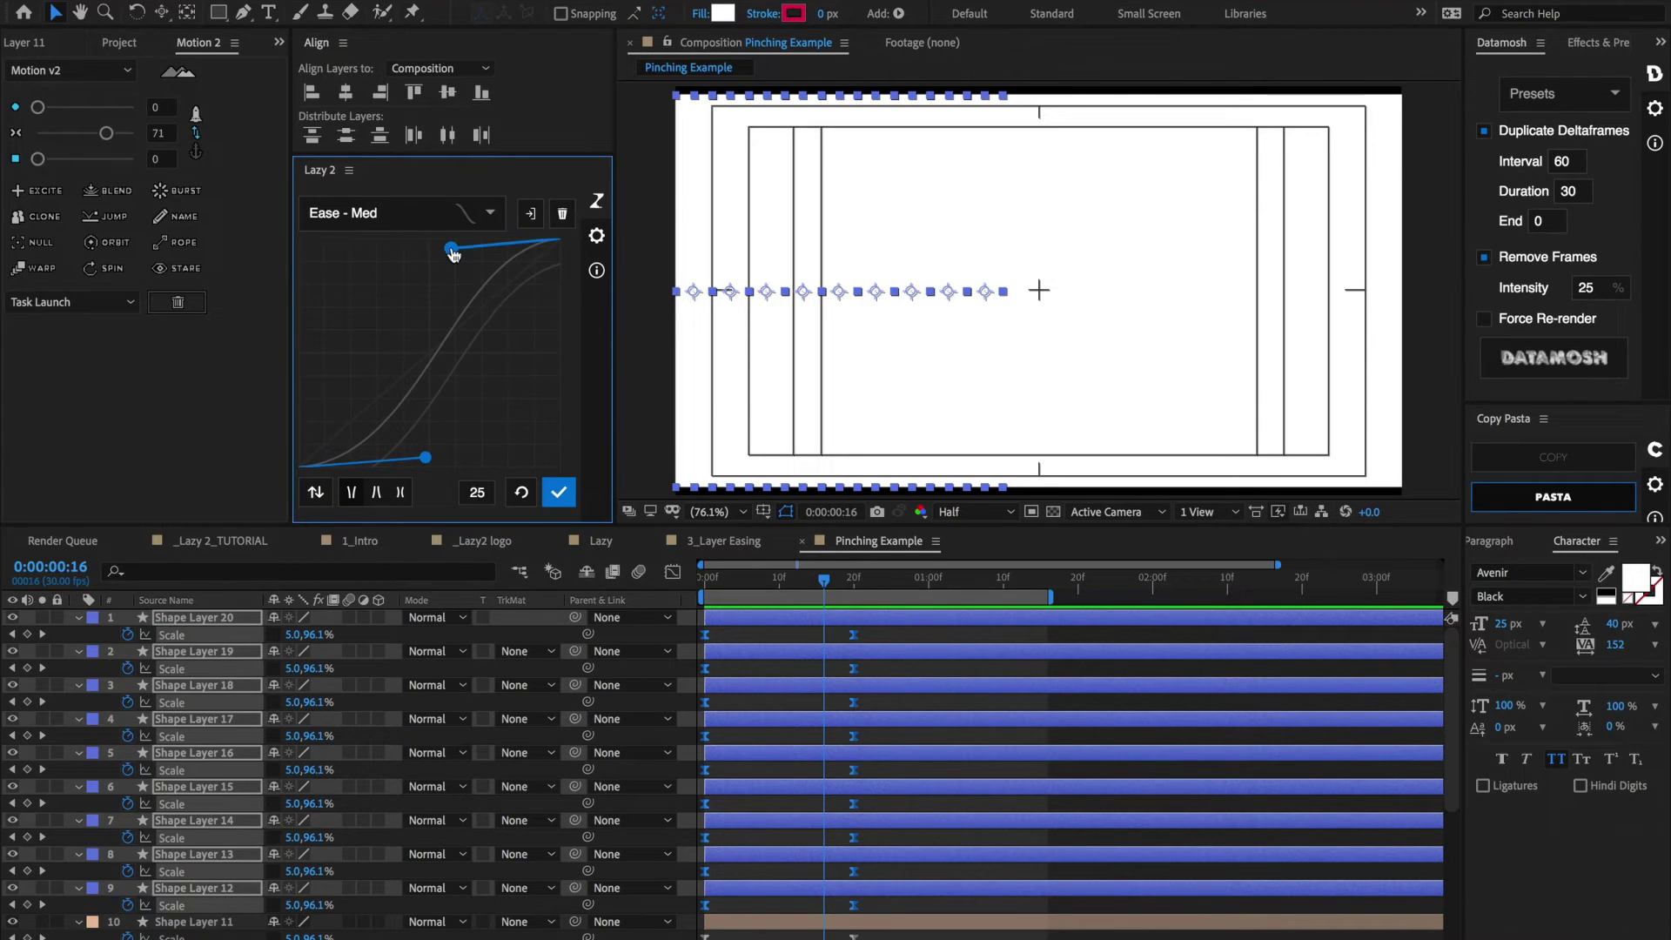
drag(452, 253, 519, 353)
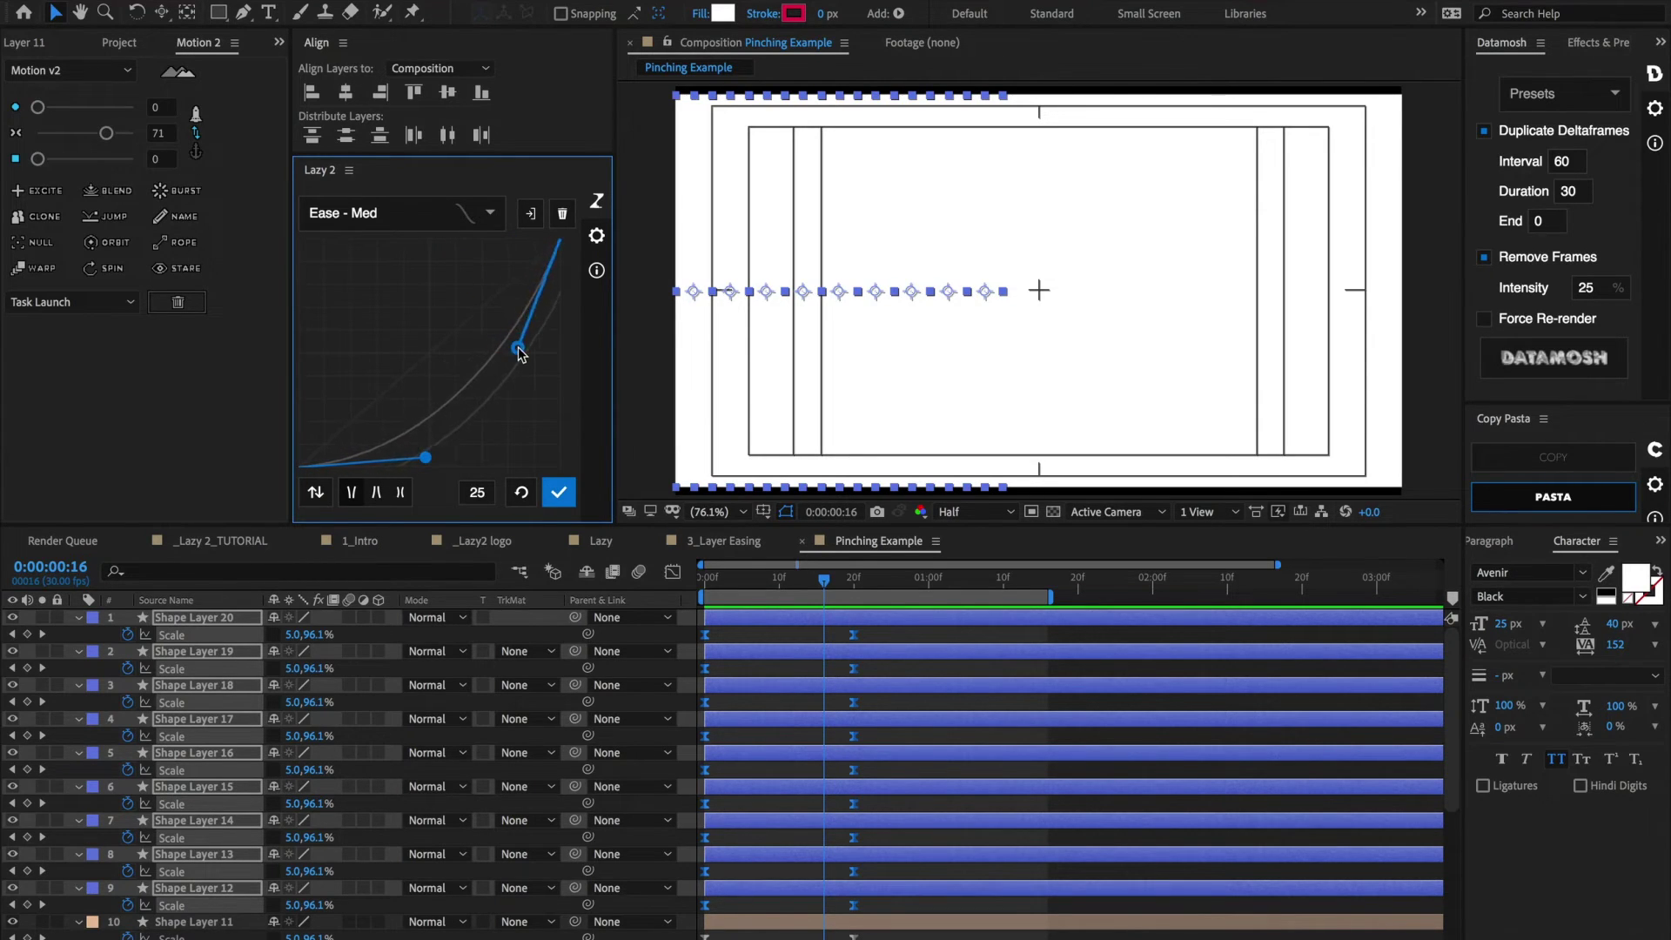
click(377, 494)
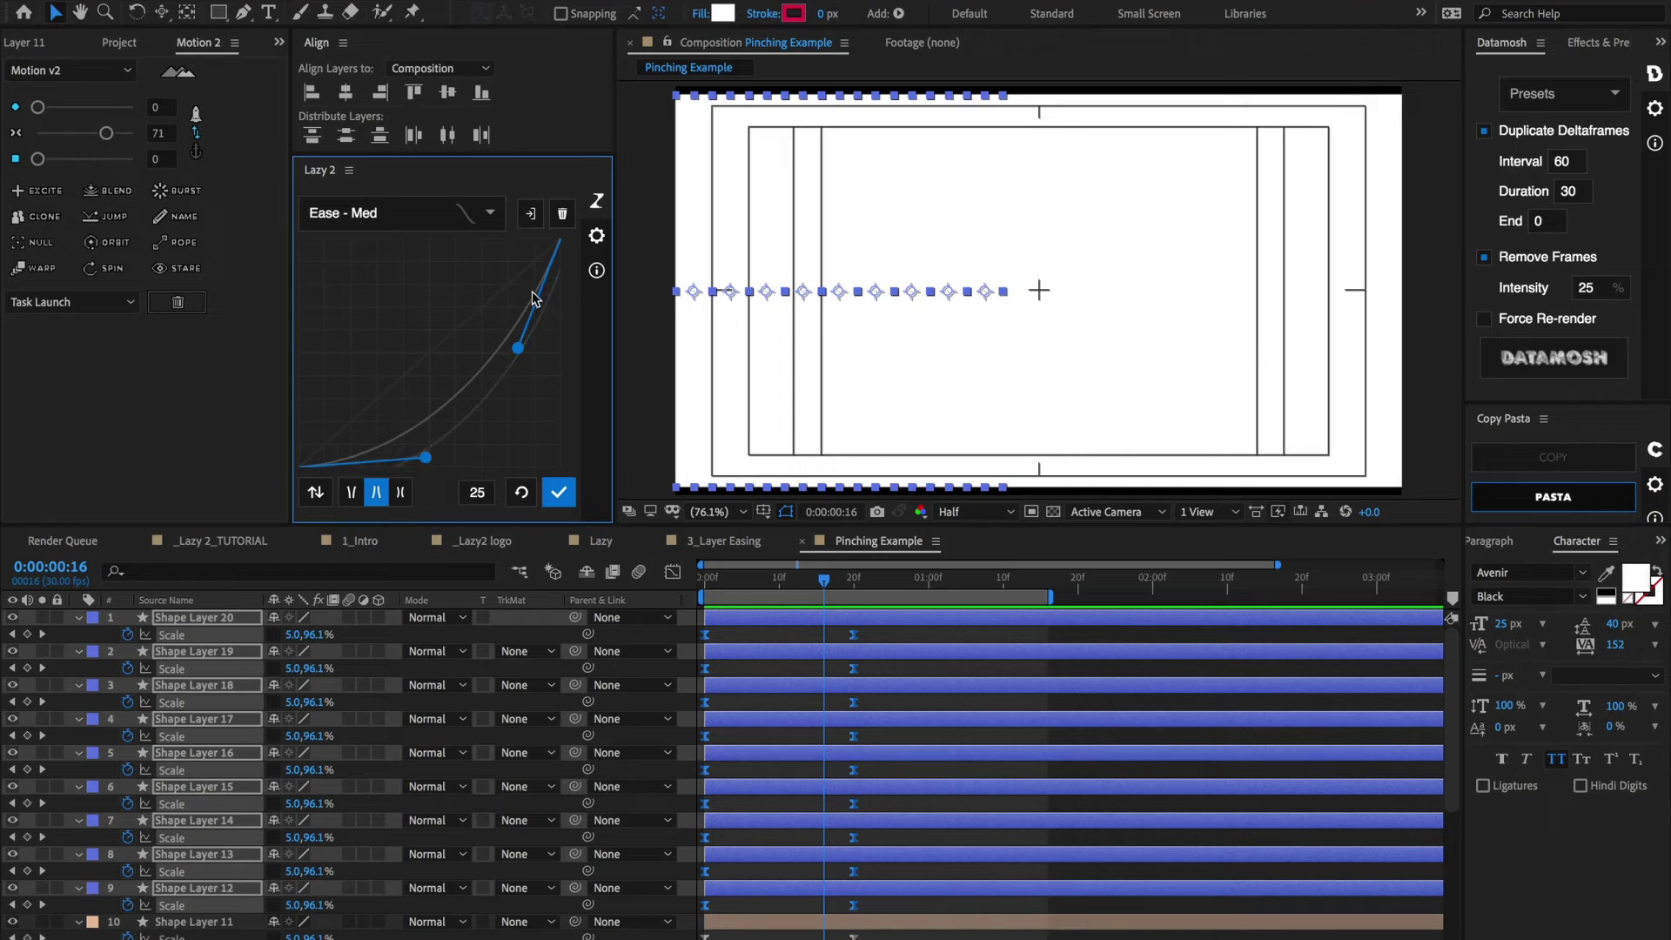
click(388, 465)
click(560, 494)
- Scrub the end-pinched stagger up to 0:00:00:19 and preview it from the start
click(742, 571)
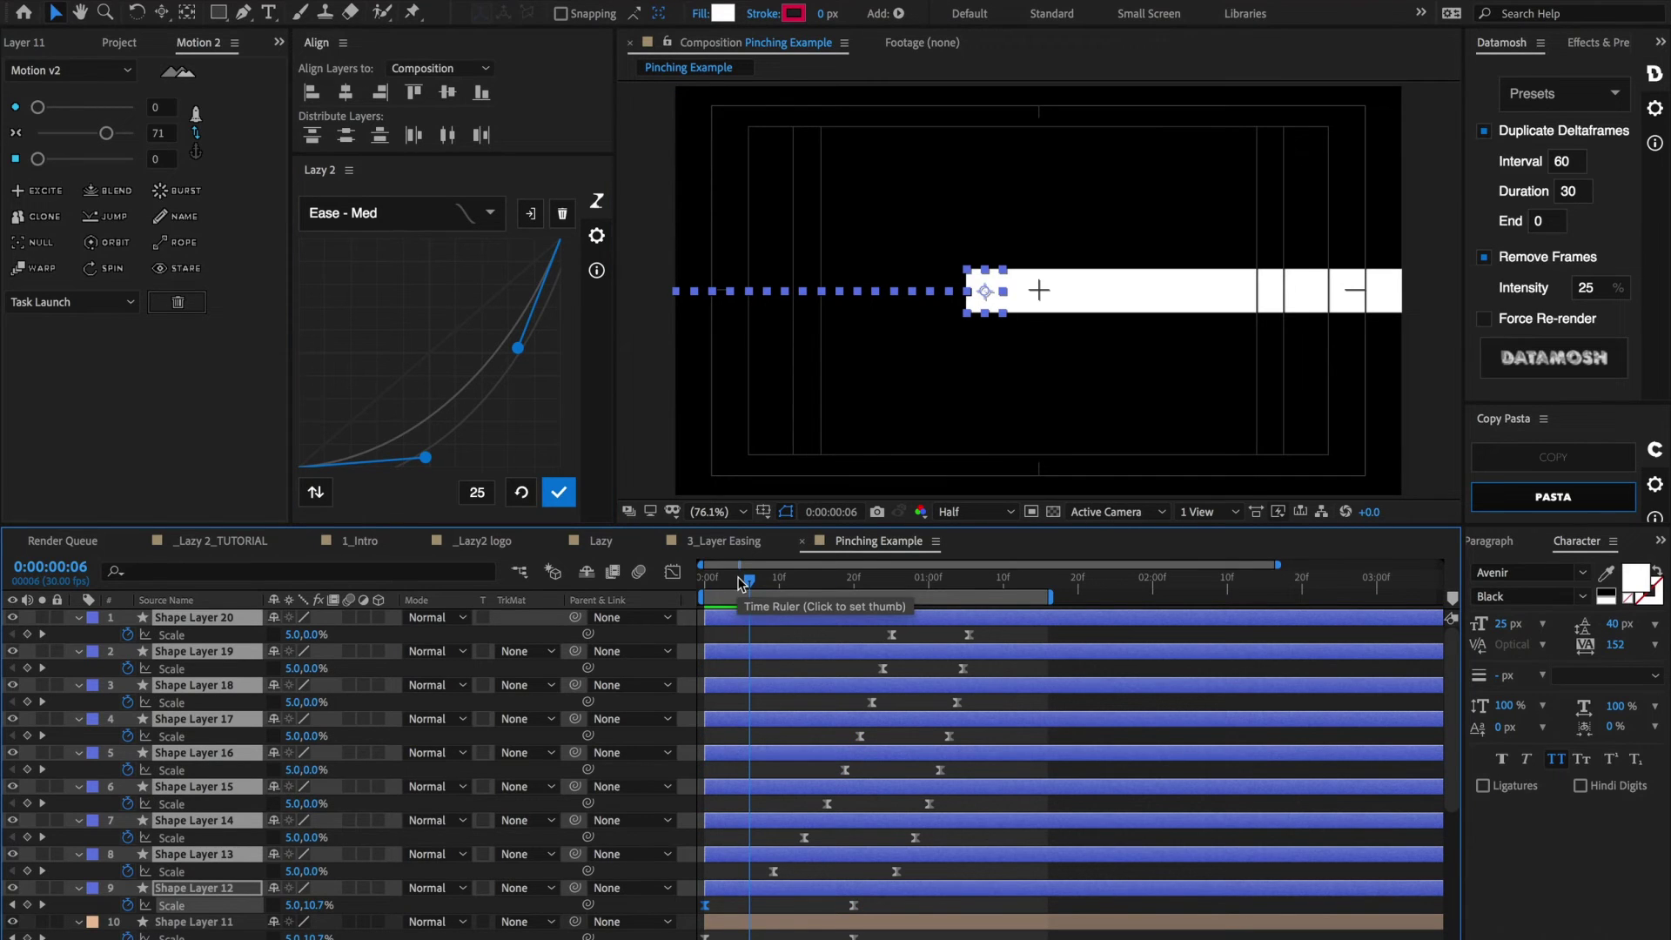
click(728, 580)
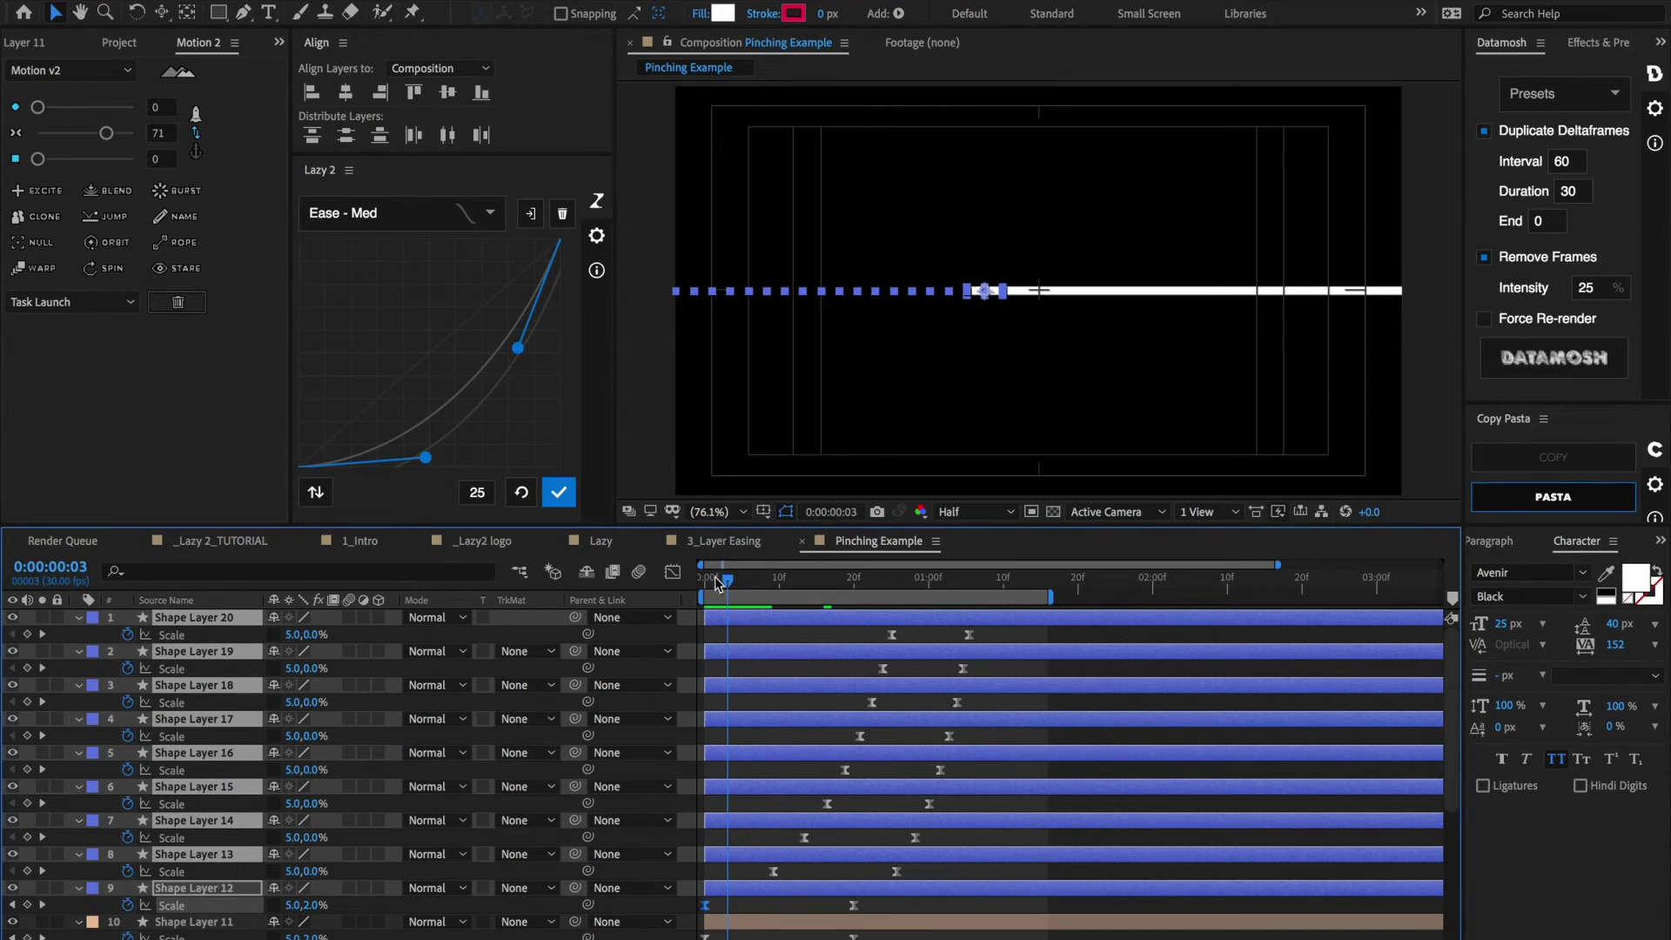
drag(728, 580, 846, 619)
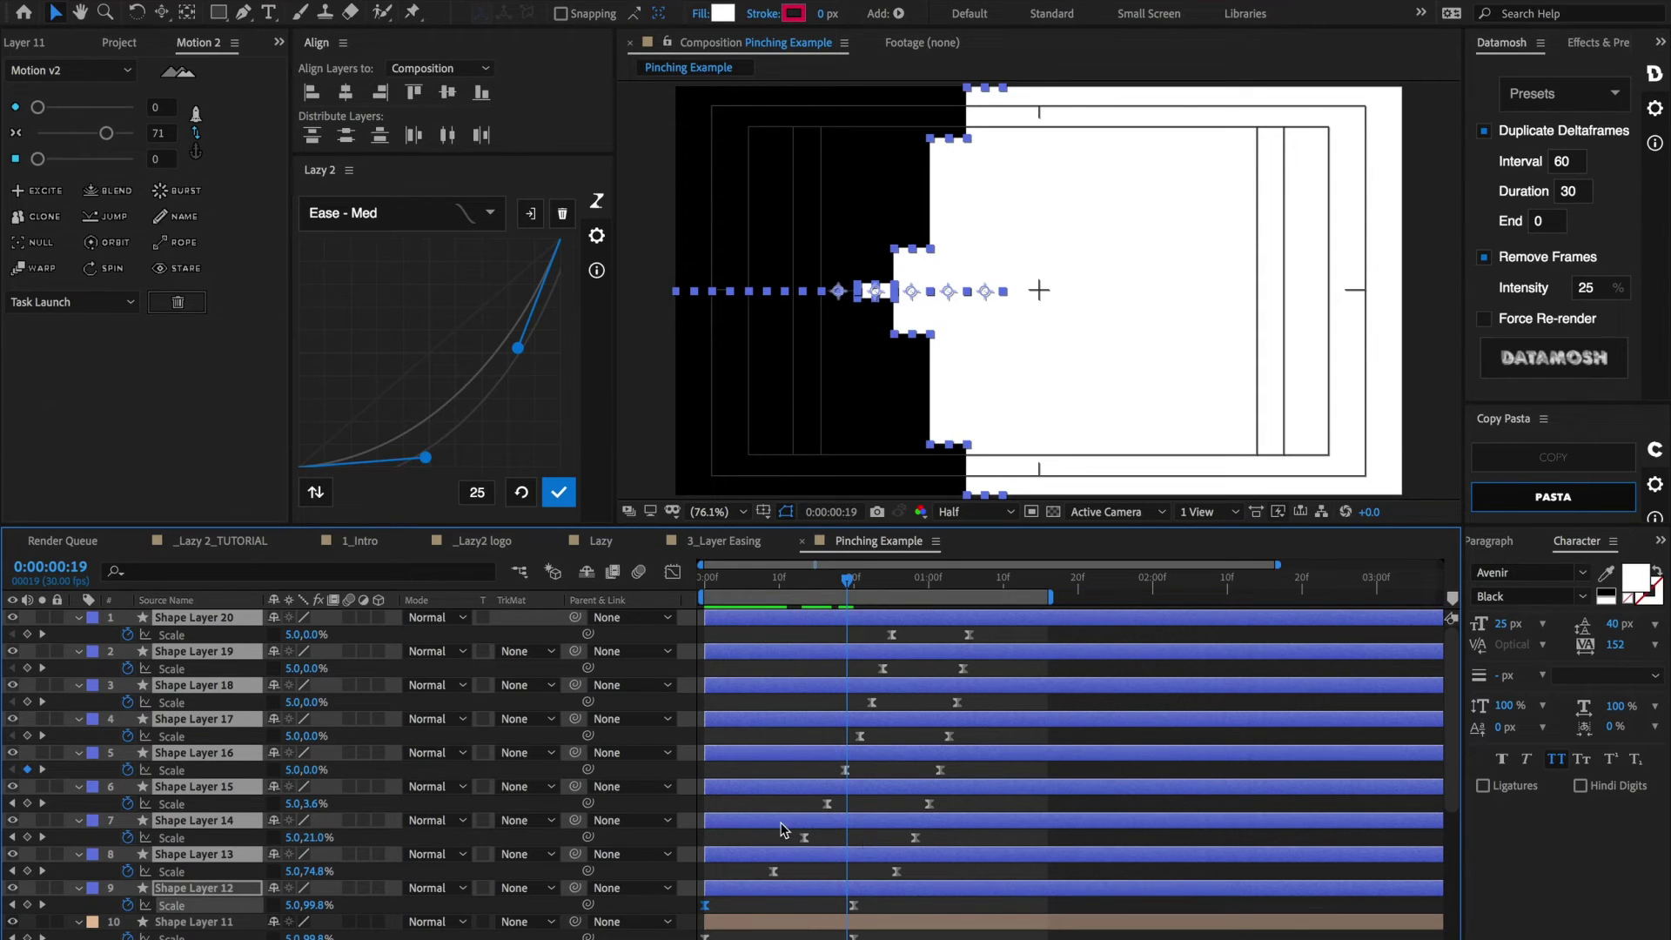
key(Home)
key(space)
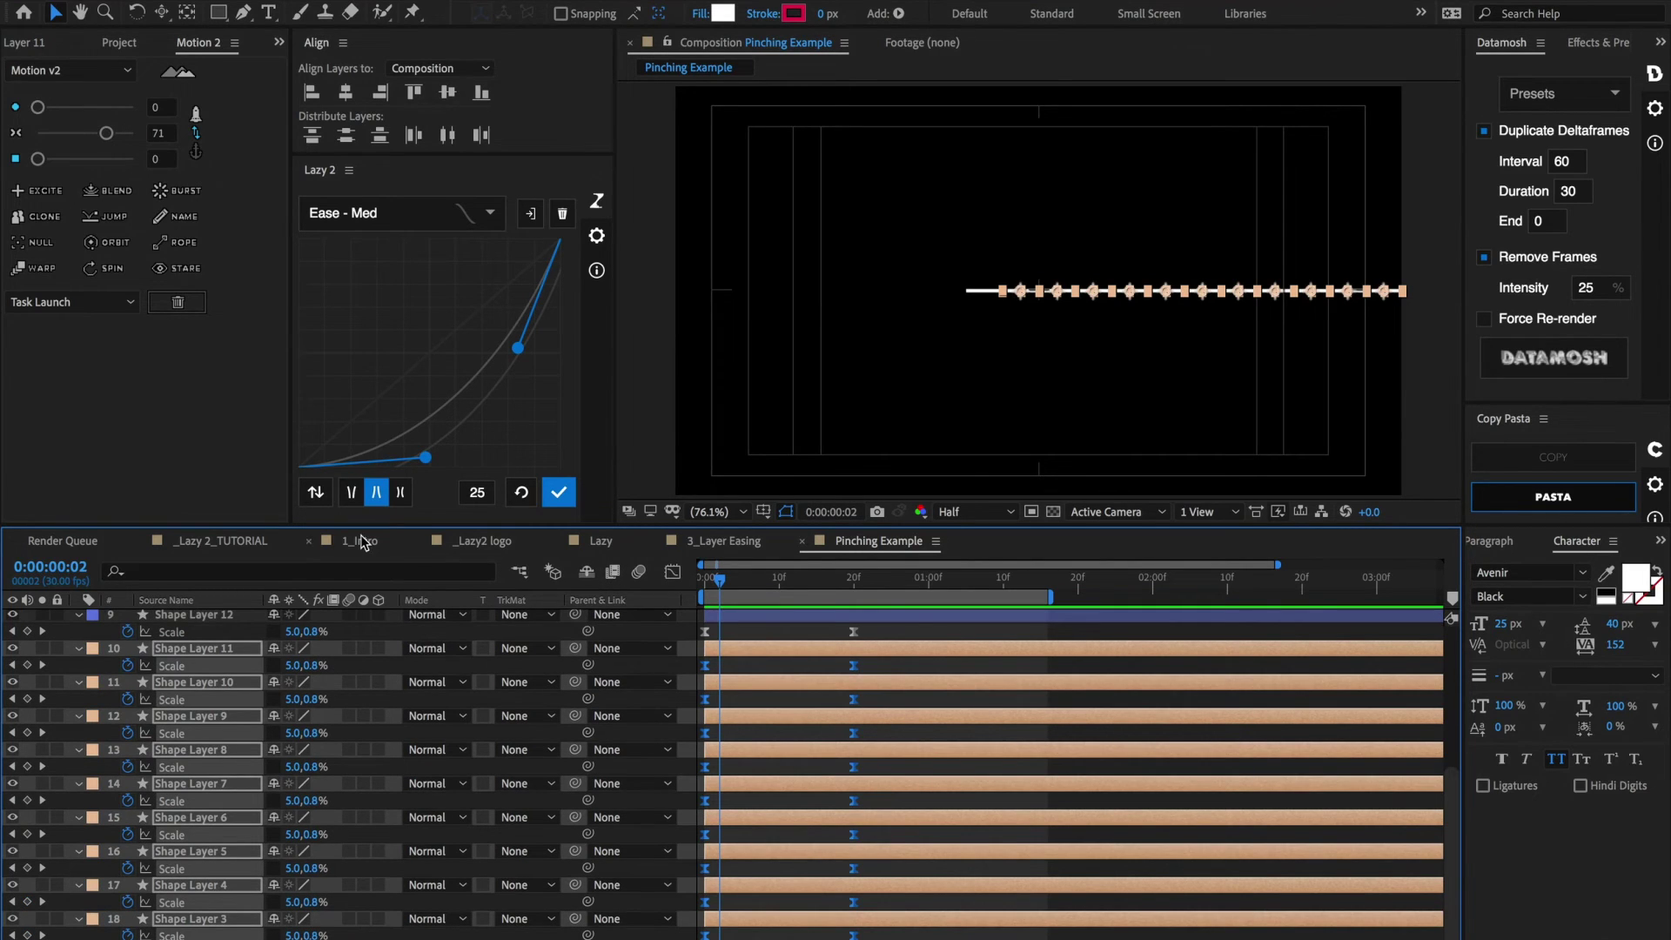
- Stagger the Scale keyframes of Shape Layer 11 and the layers below along the vertically flipped curve, and check the result at 0:00:00:21
click(316, 491)
click(559, 493)
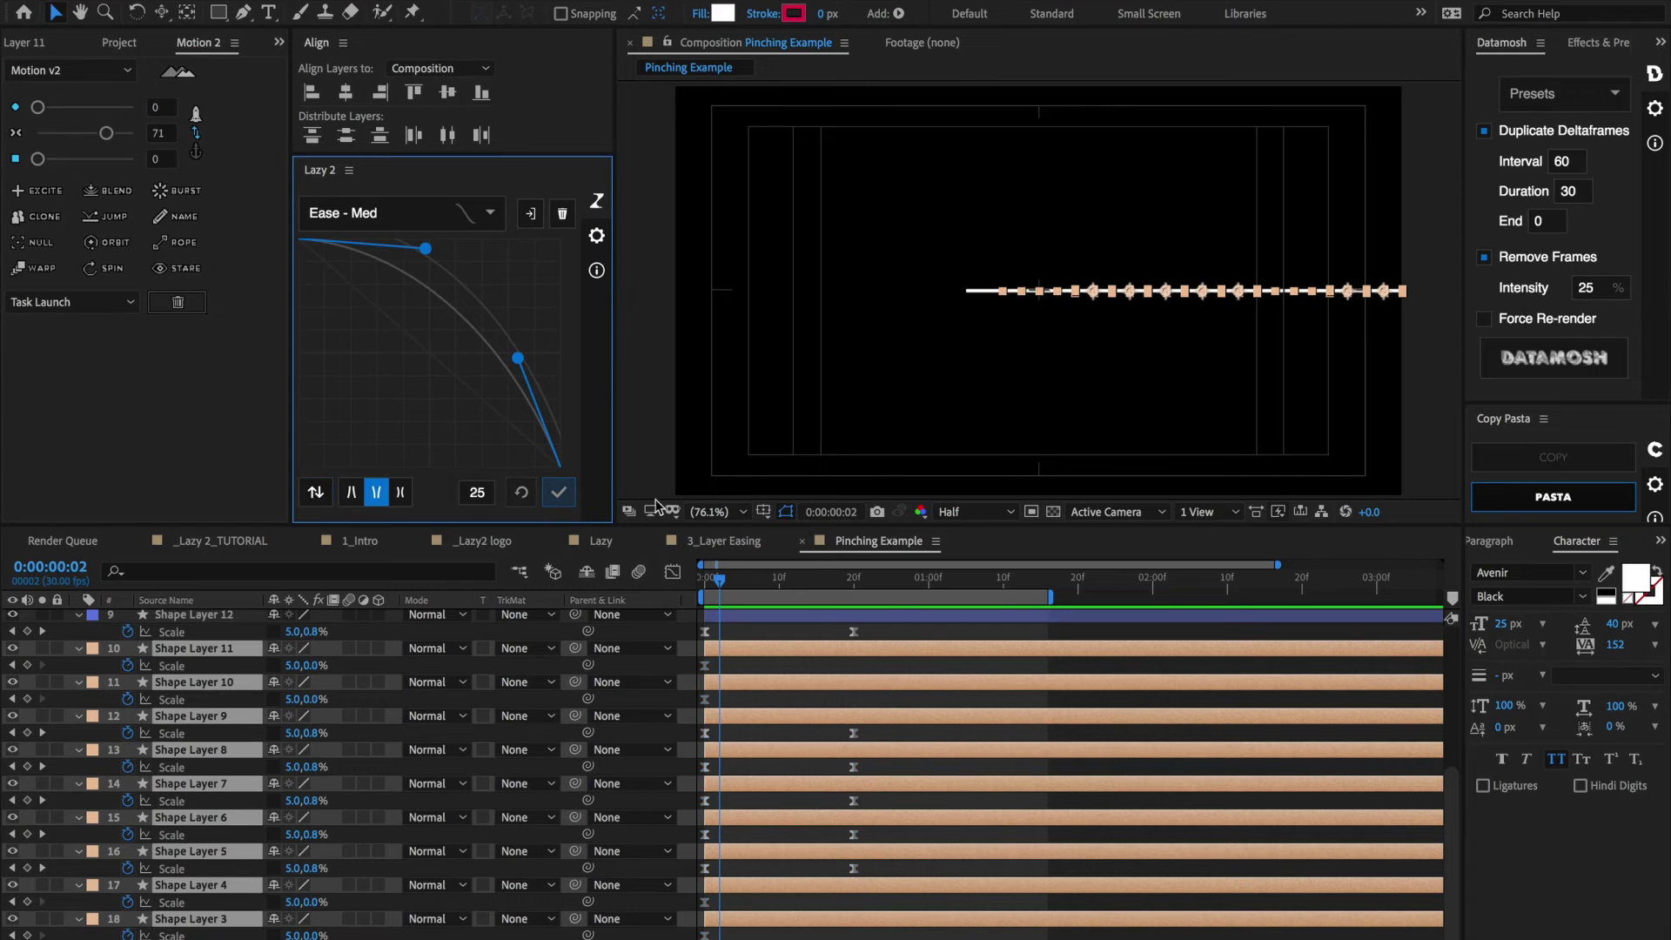
click(794, 579)
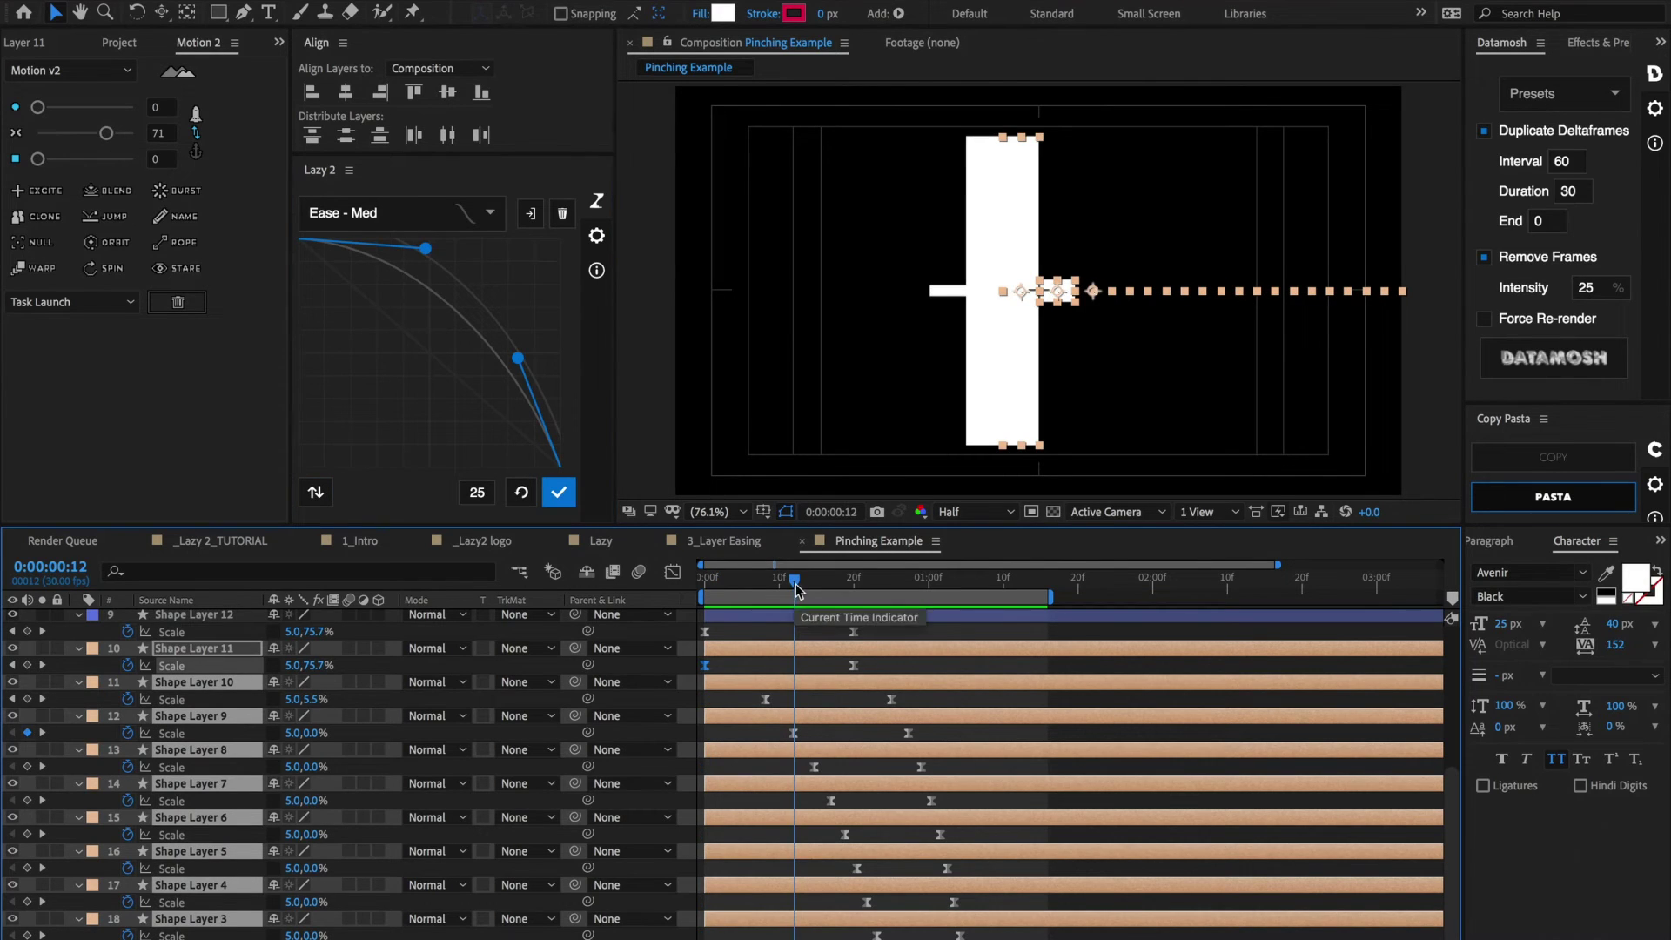
drag(785, 582, 518, 514)
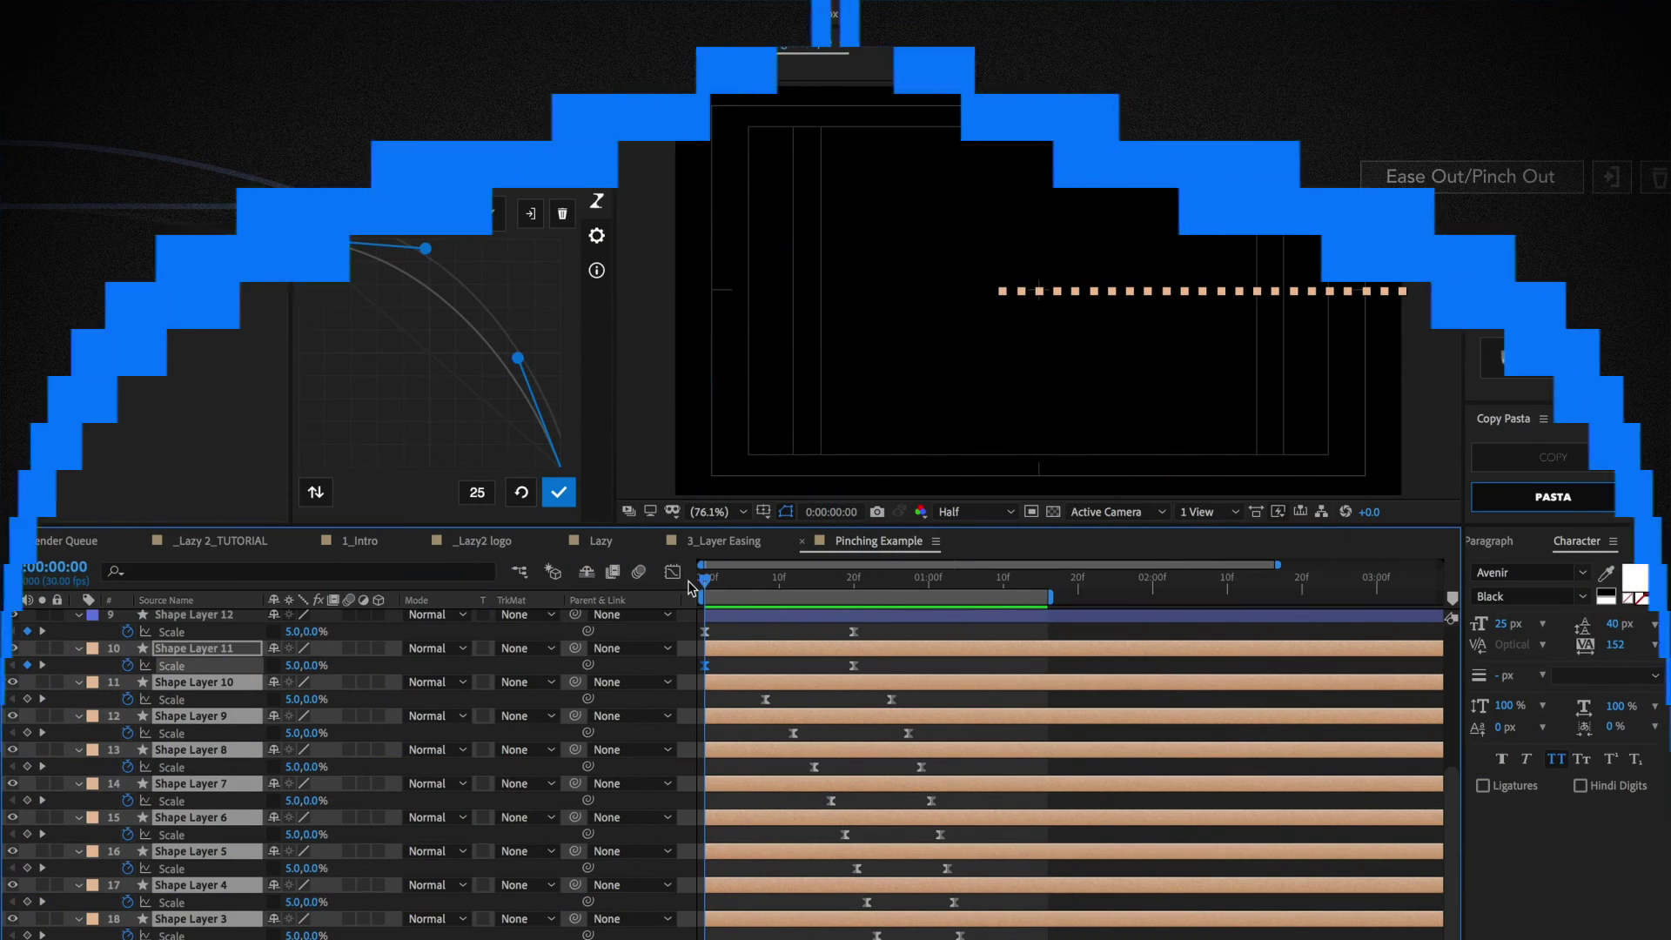
drag(858, 585, 861, 581)
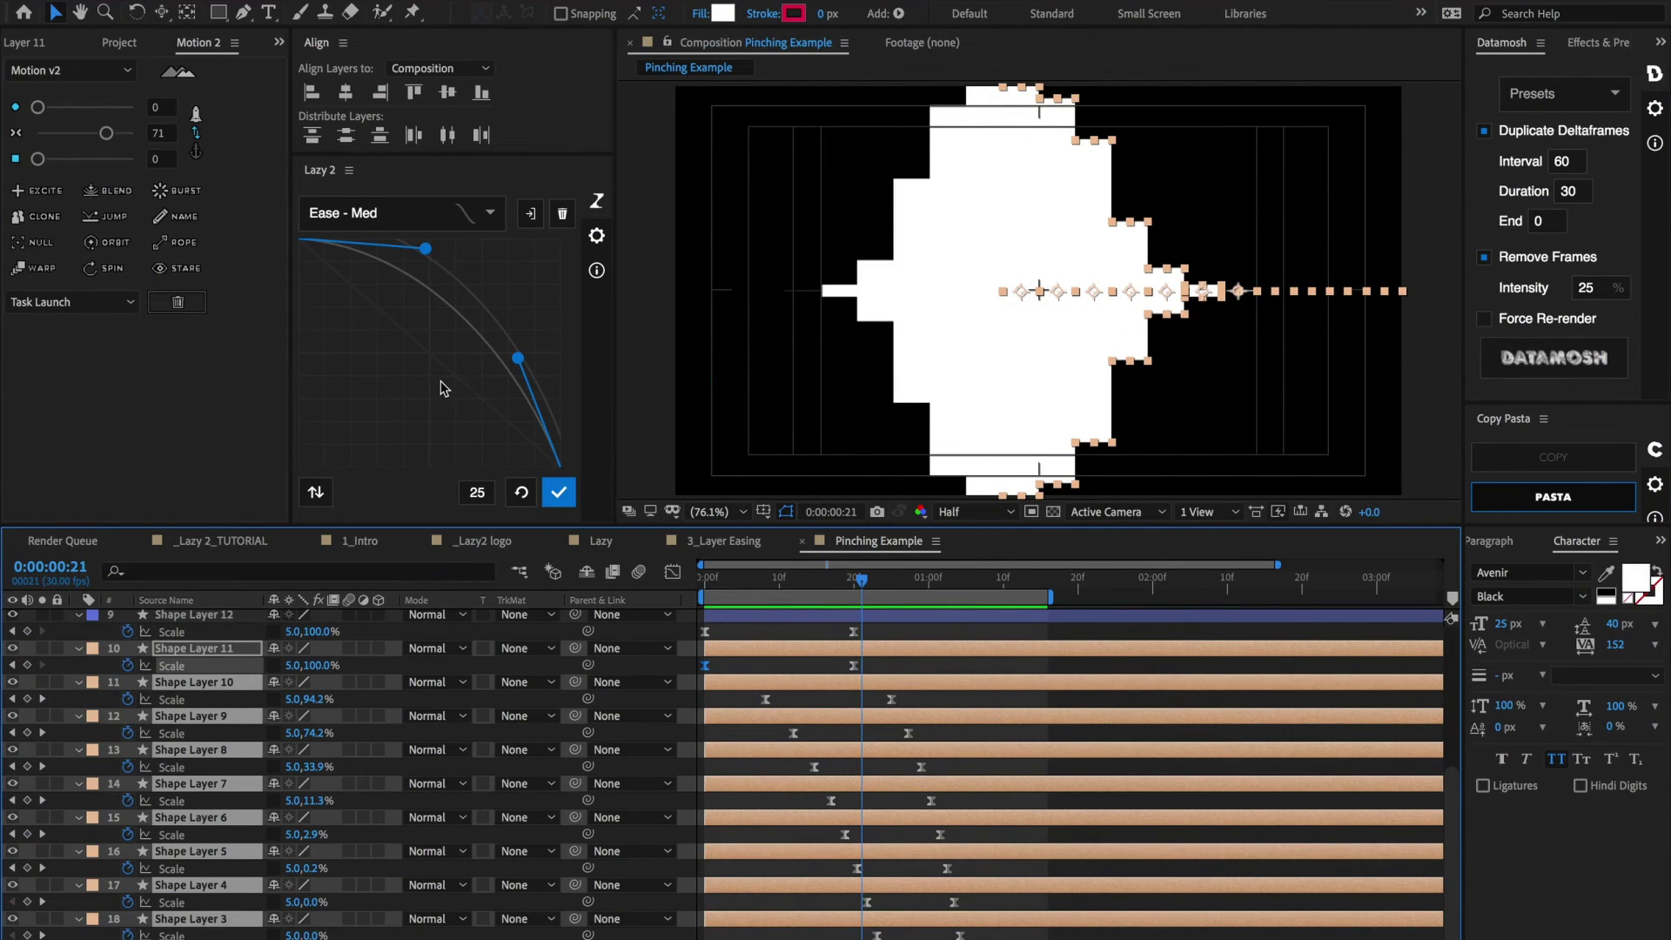
- Save the current curve as a new preset named "Ease out pinch"
click(492, 214)
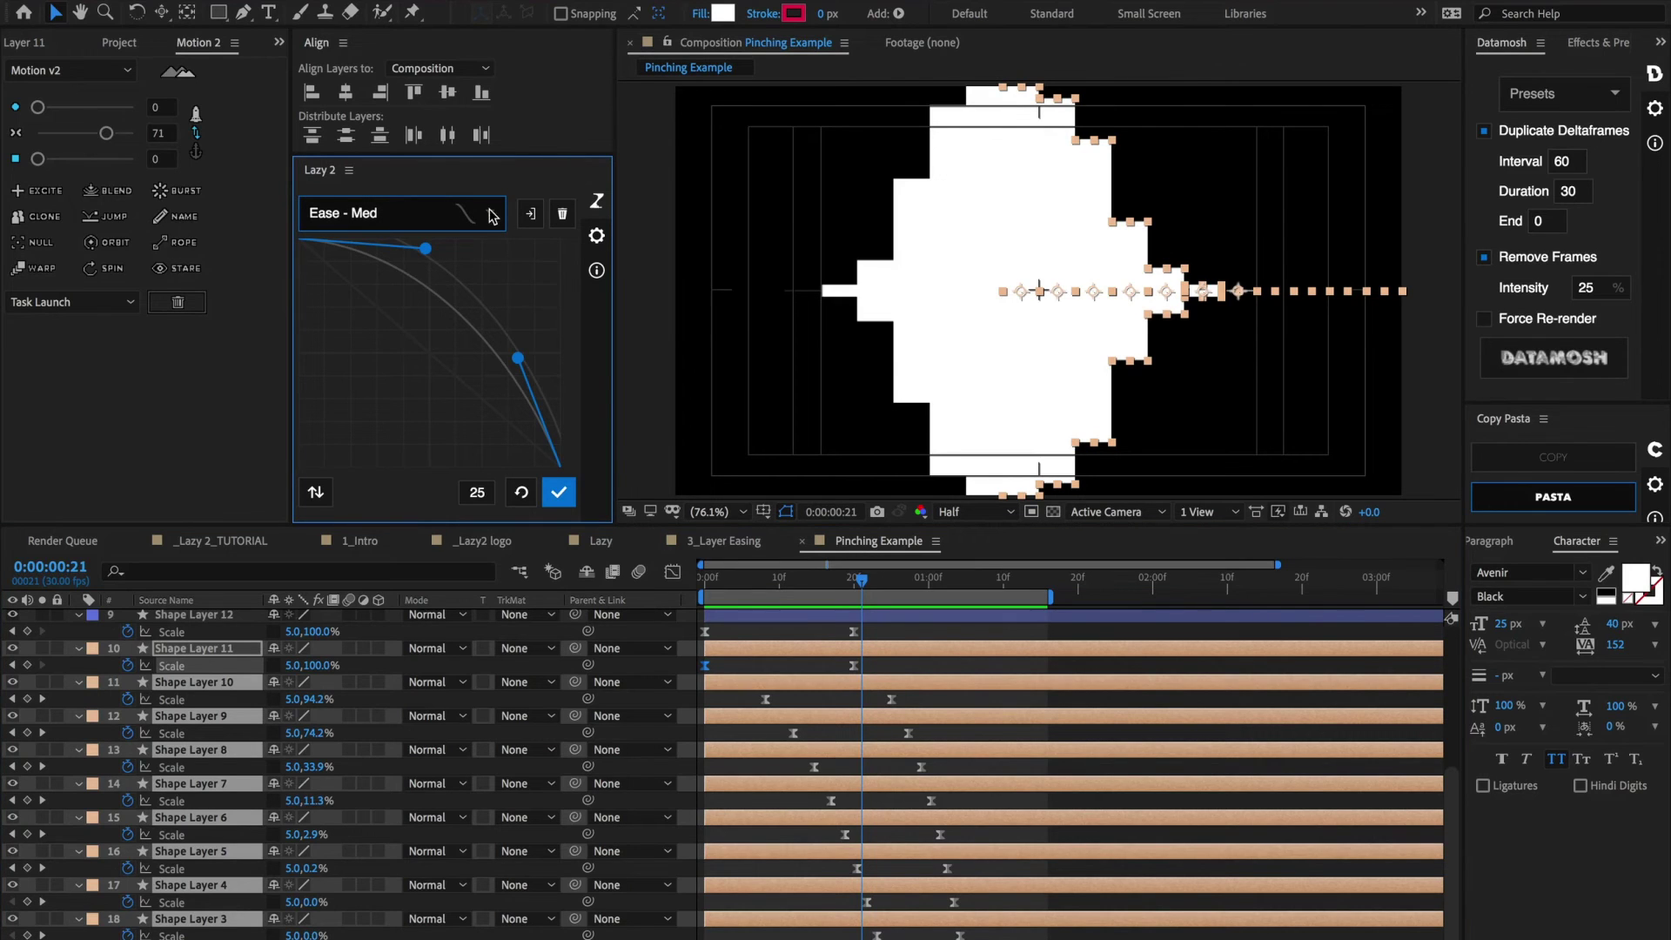
click(493, 213)
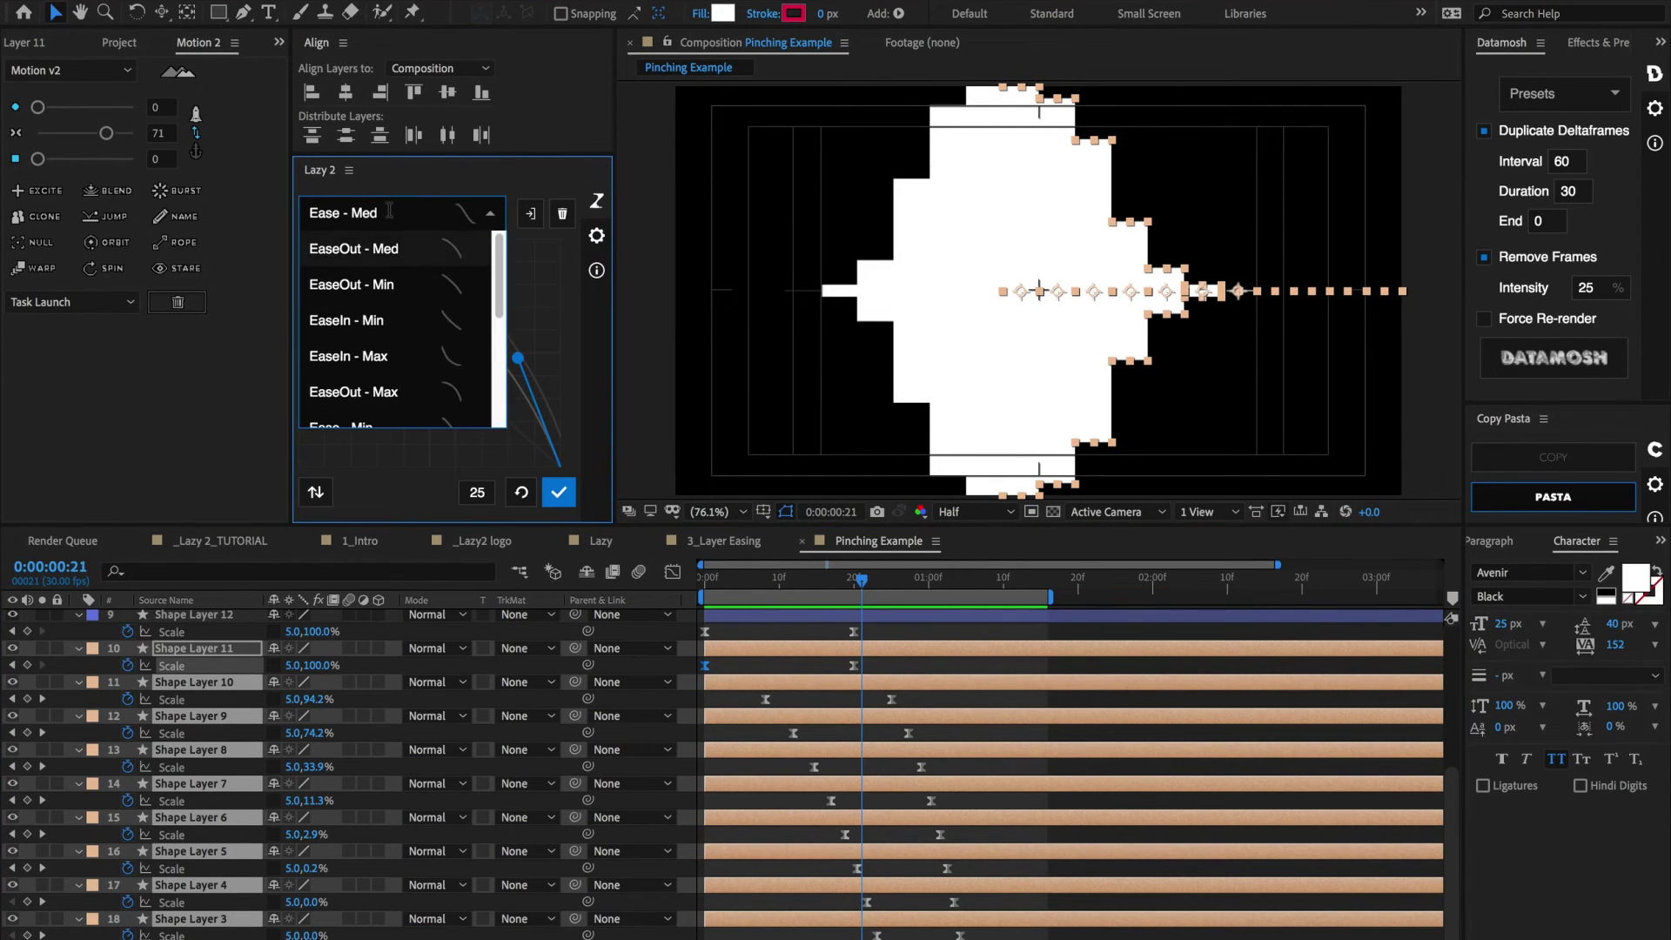
text(Ease out pinch)
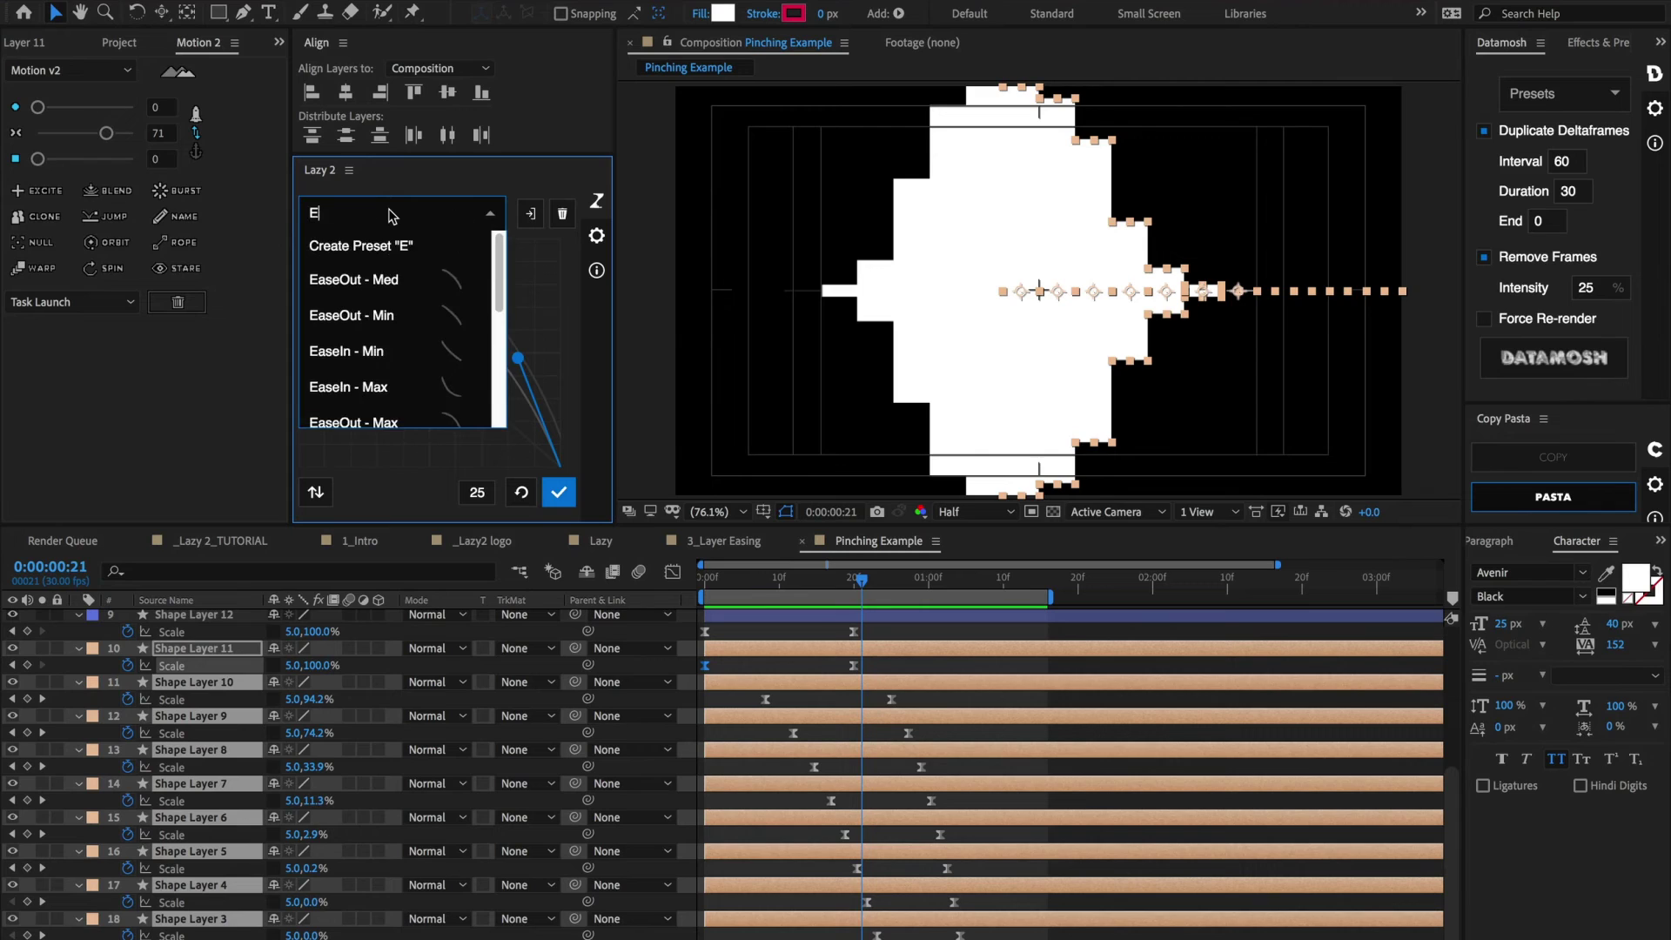
click(407, 252)
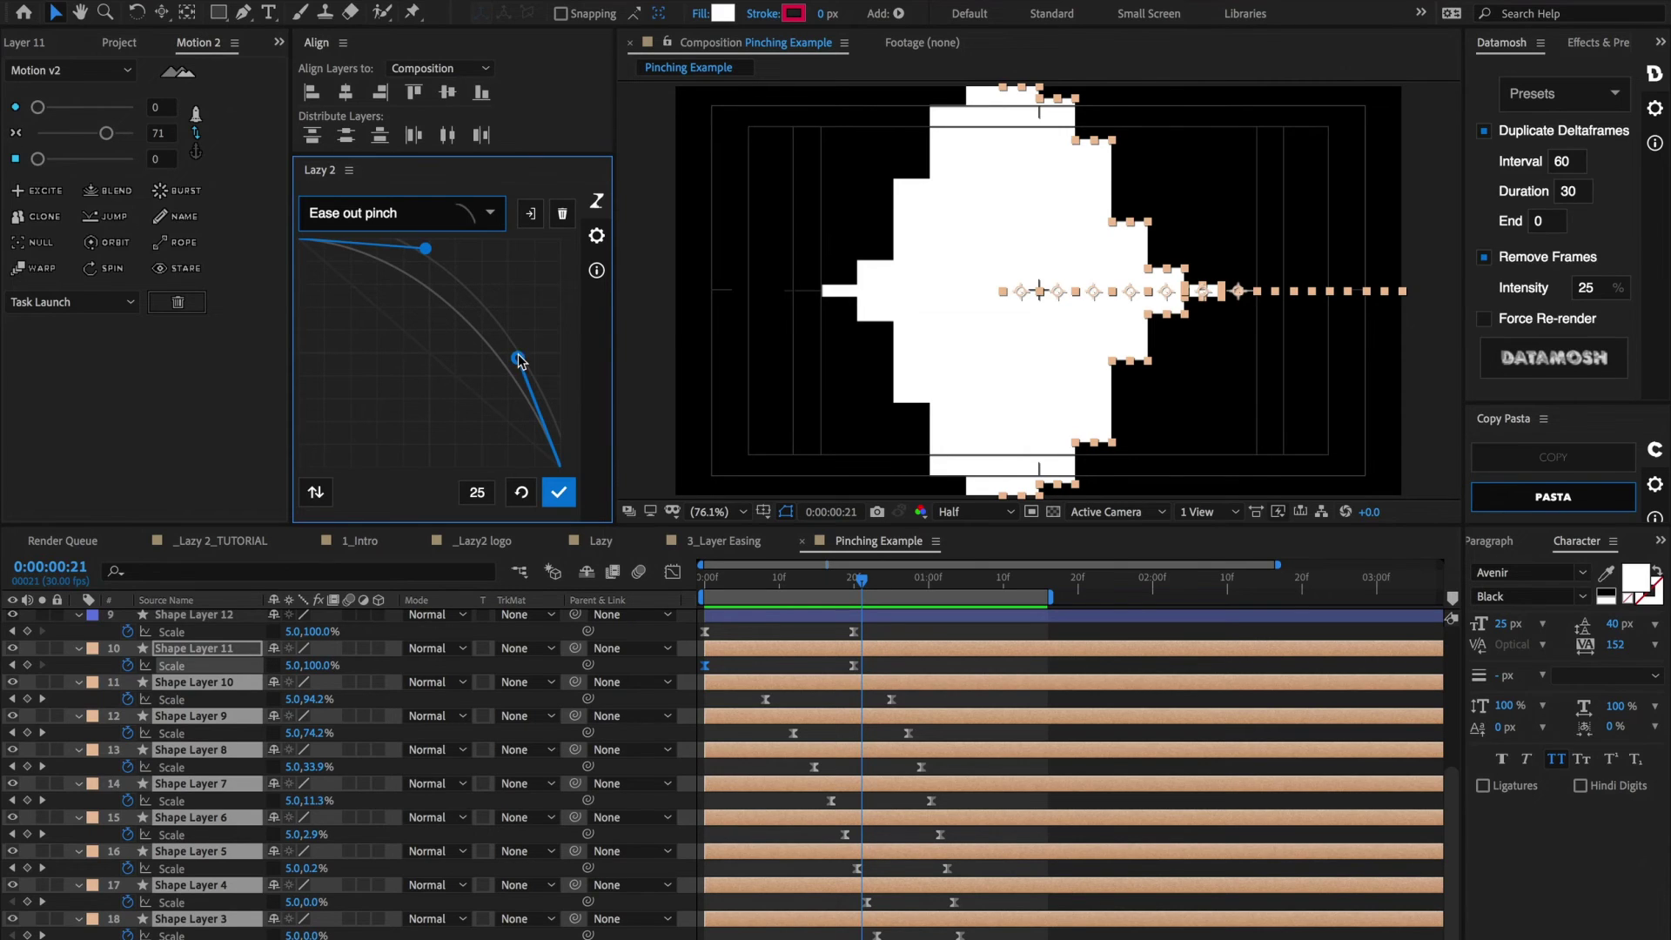
- Move the curve's end handle and restore the curve by reloading the "Ease out pinch" preset
drag(519, 354, 498, 387)
click(485, 219)
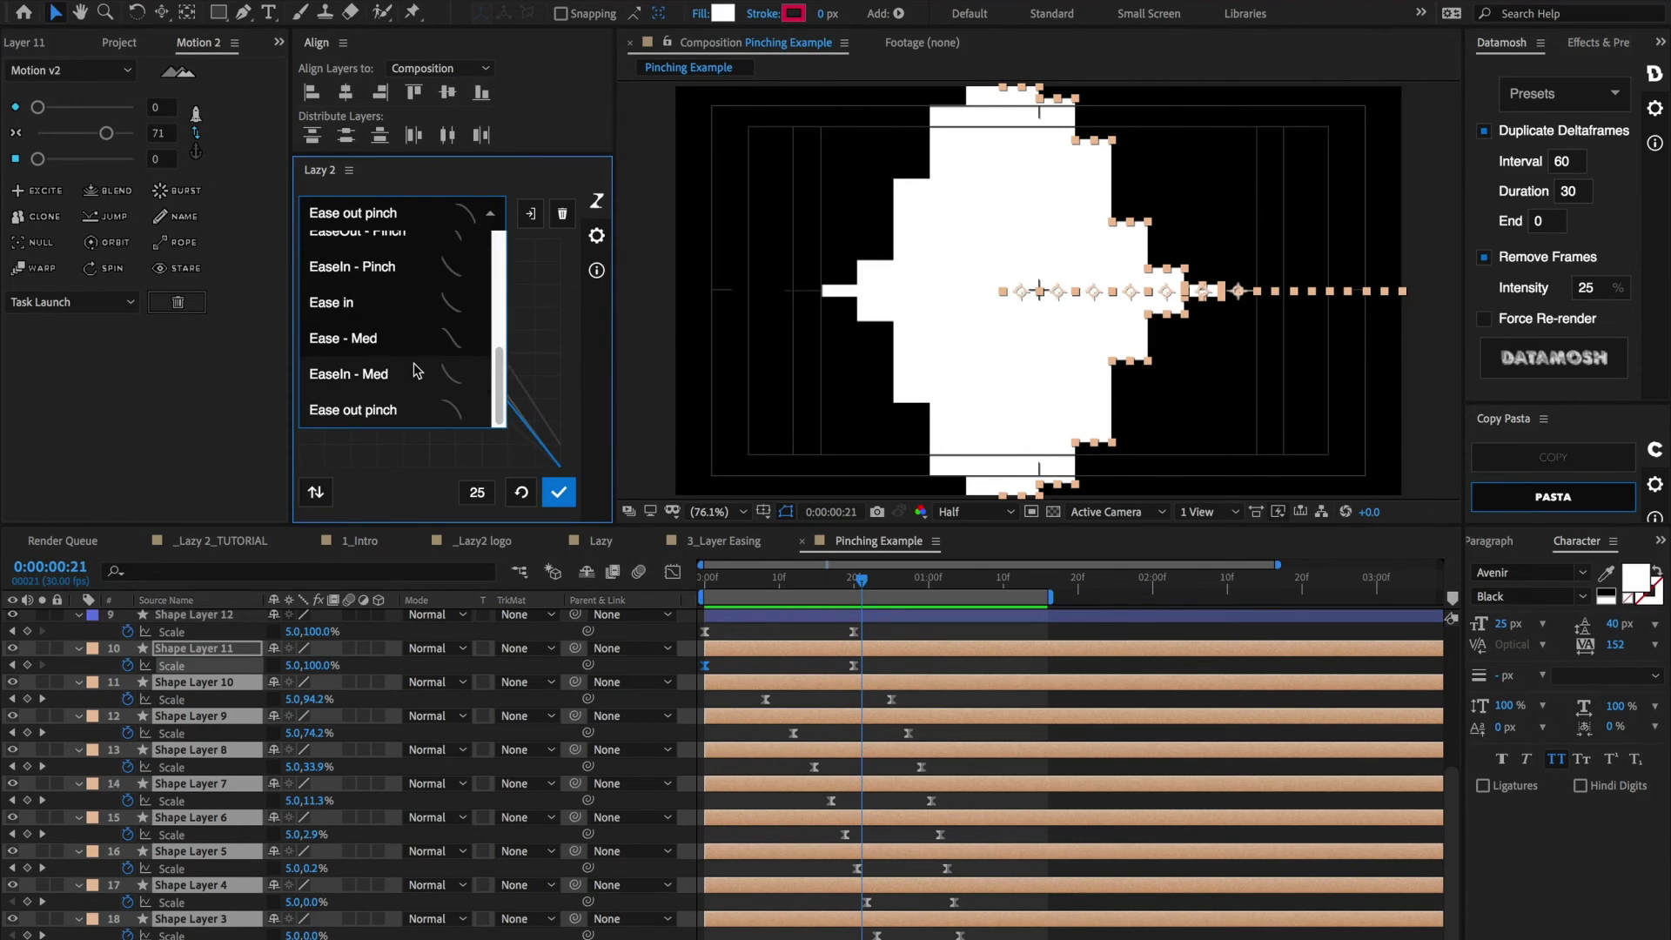
click(397, 409)
- Update the "Ease out pinch" preset with a slightly shifted end handle, and delete the preset
mouse_move(518, 357)
mouse_down()
mouse_move(468, 323)
mouse_move(475, 387)
mouse_move(483, 341)
mouse_move(516, 360)
mouse_up()
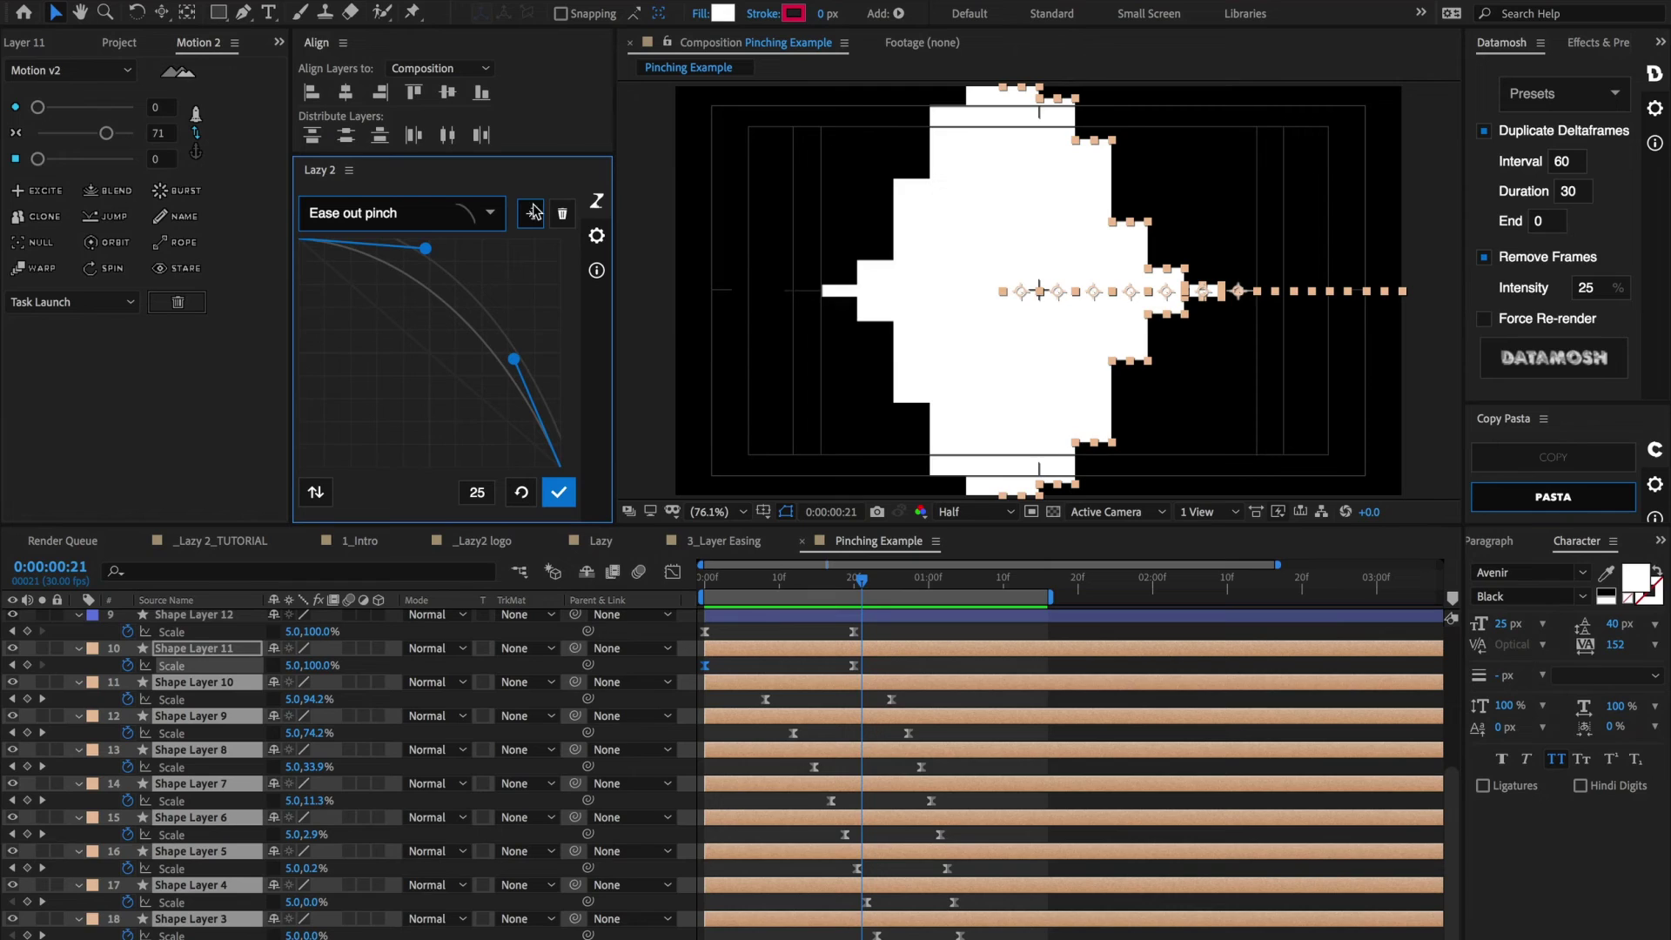
click(531, 213)
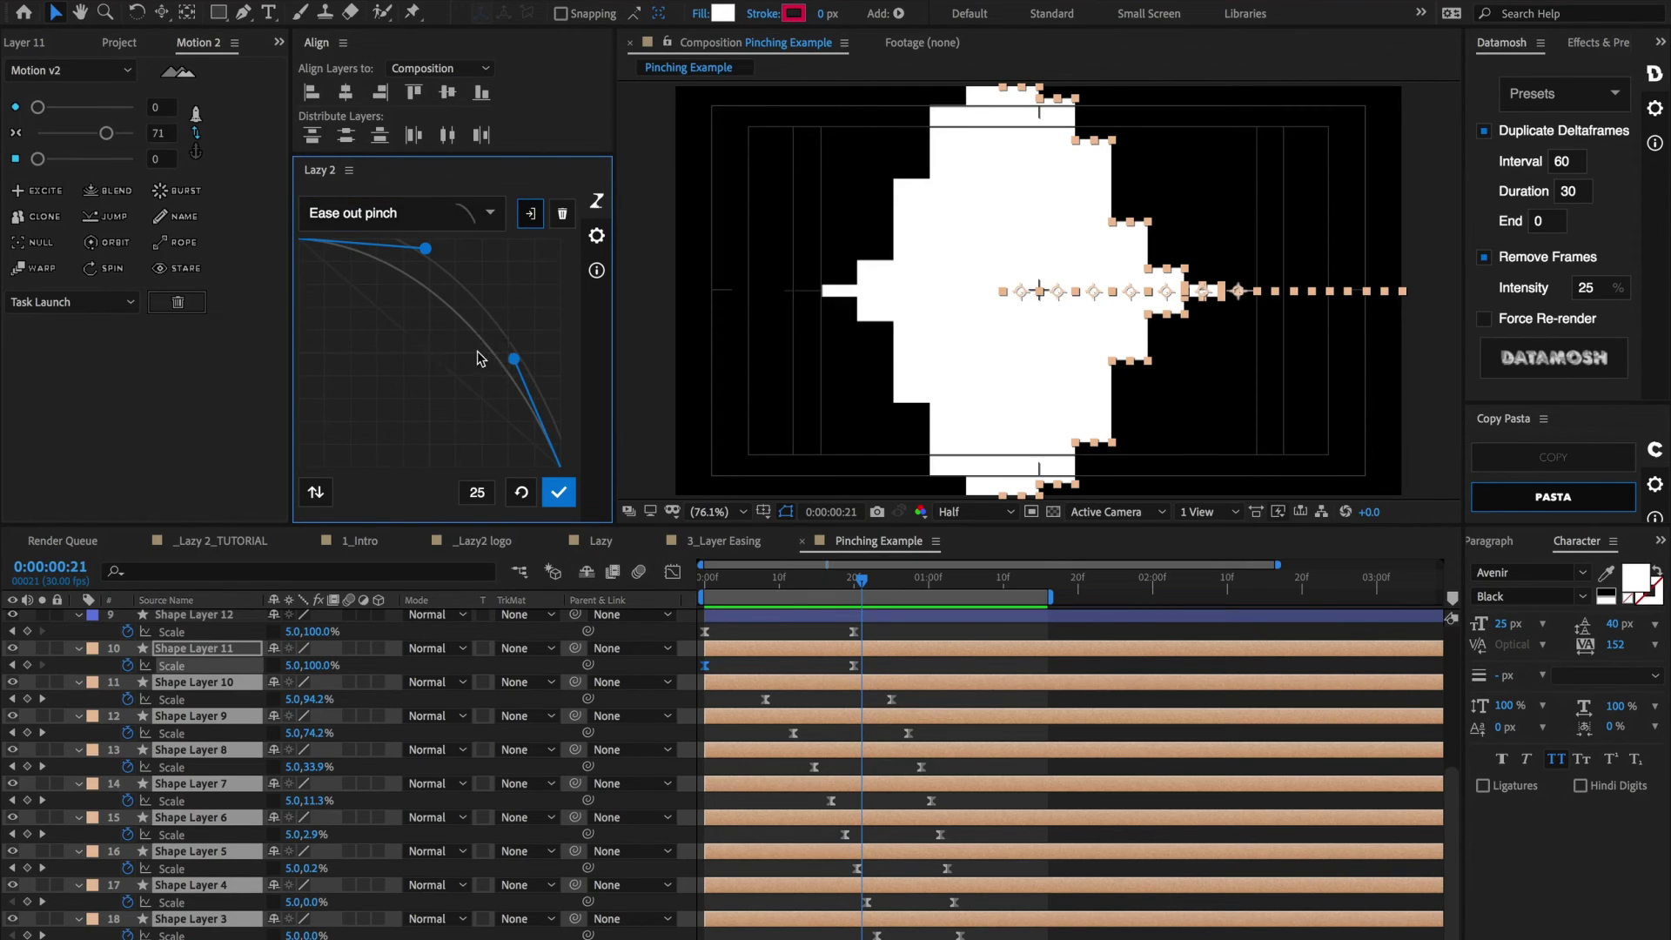
click(563, 215)
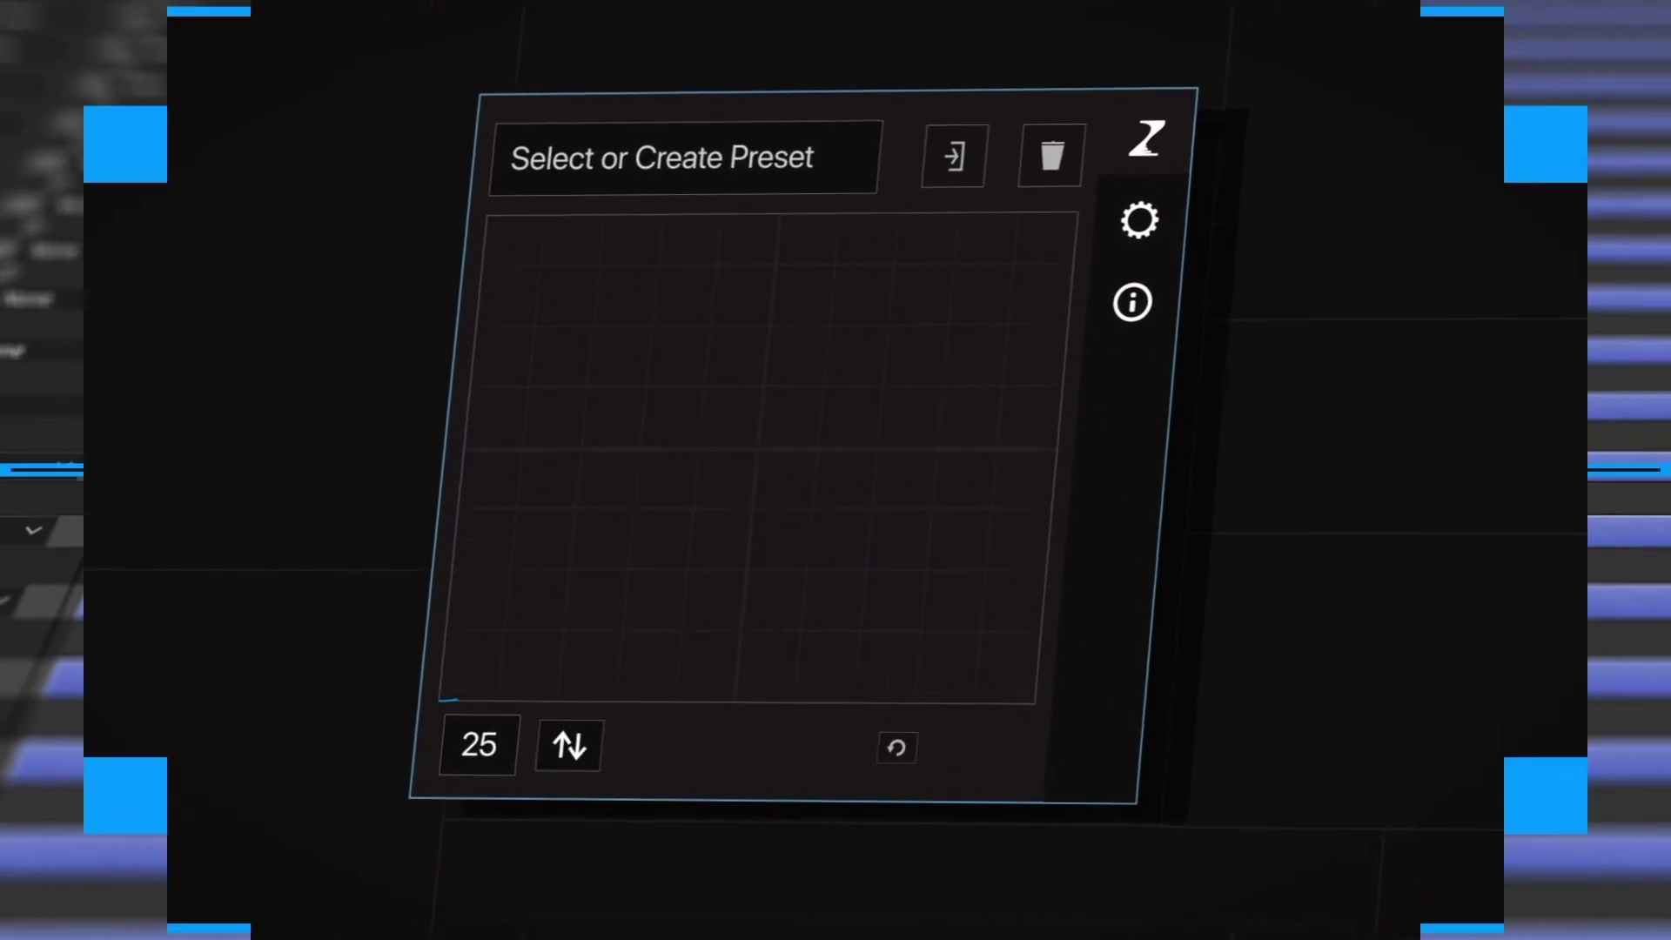
drag(604, 727, 564, 499)
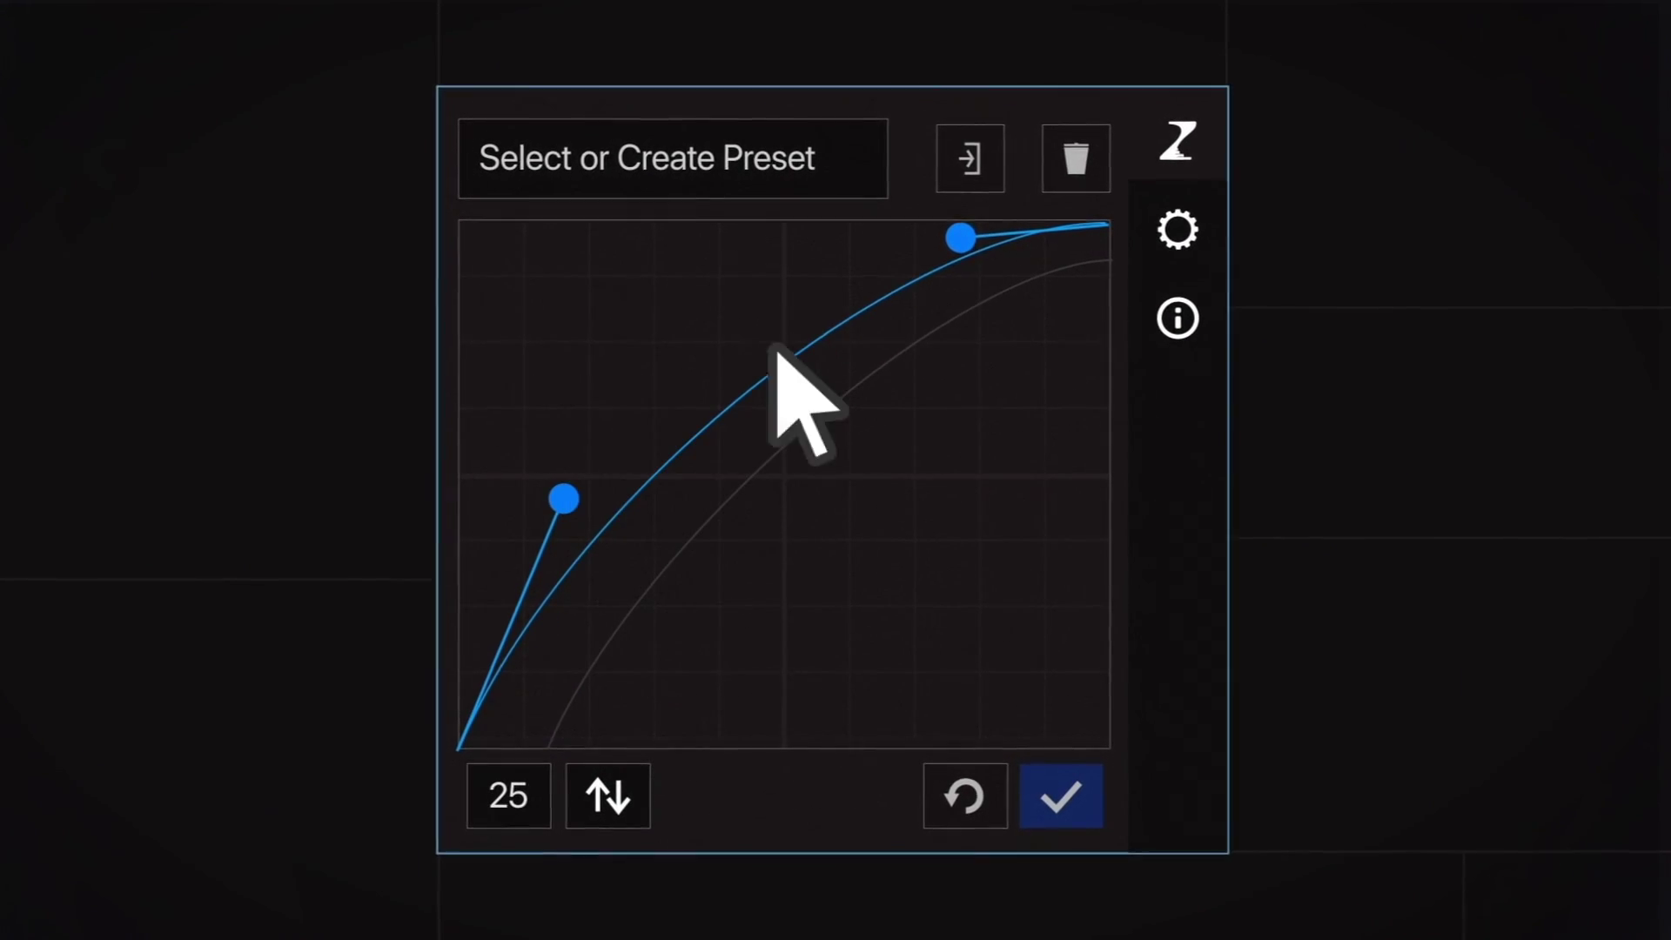
drag(961, 236, 820, 246)
click(607, 796)
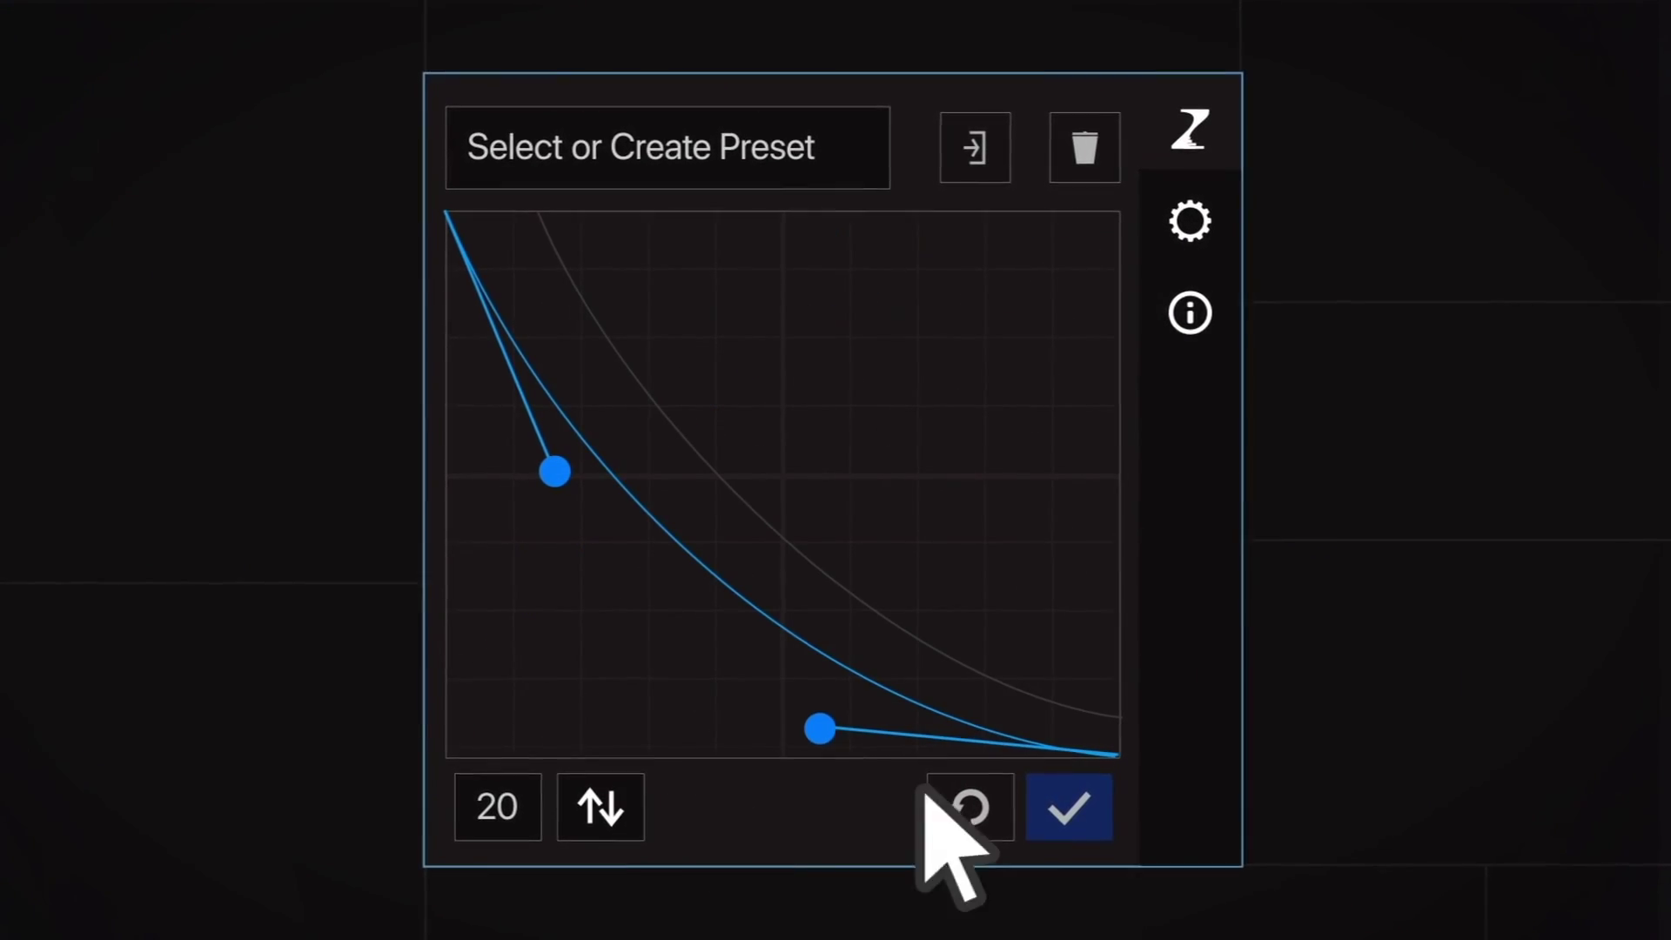